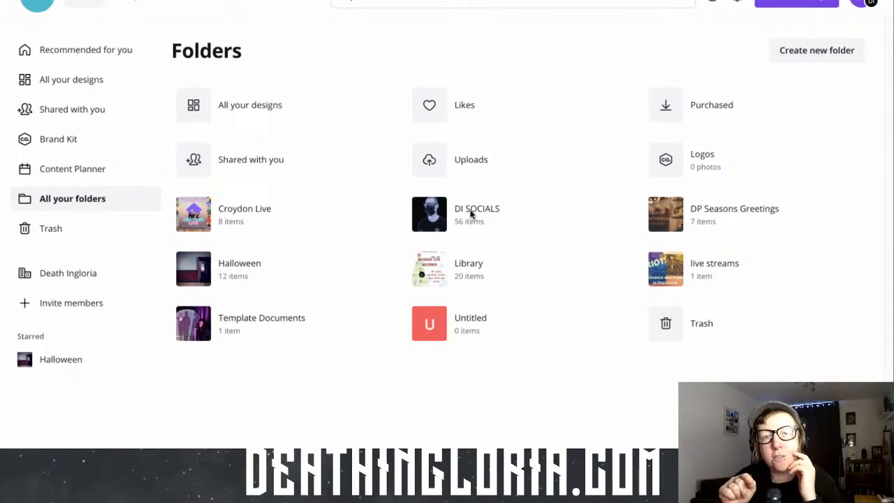
Open the Logo folder inside the DI SOCIALS folder
left_click(471, 215)
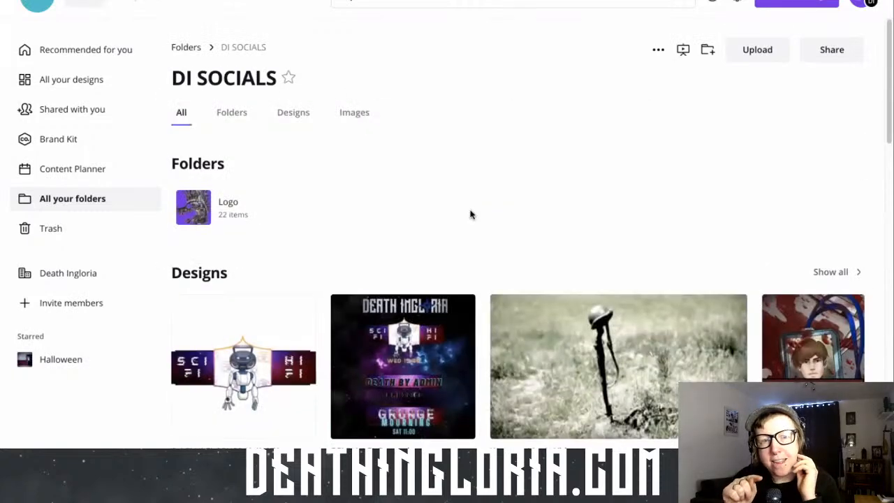
scroll(471, 215, "down", 1)
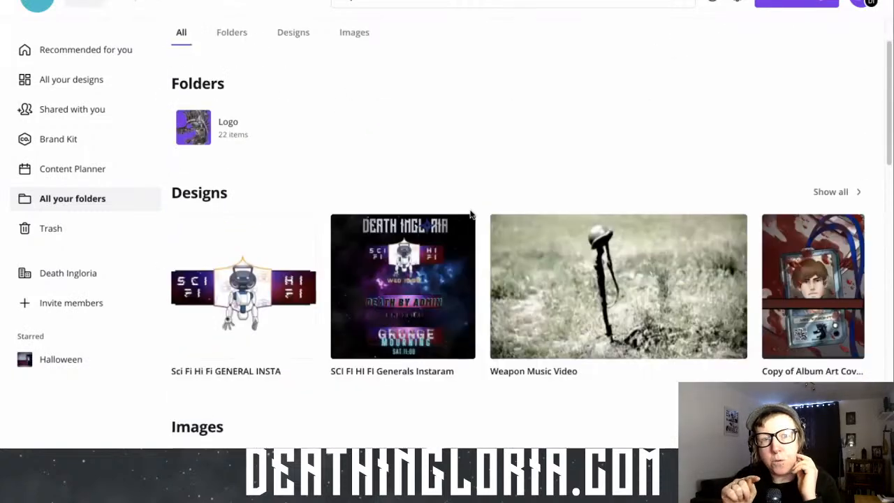
left_click(224, 127)
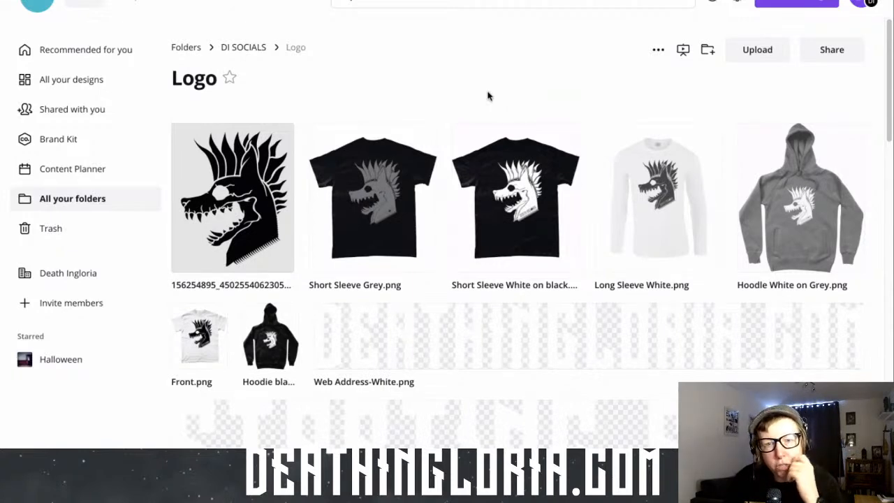
Examine the logo, merchandise and text images stored in the Logo folder
scroll(488, 95, "down", 5)
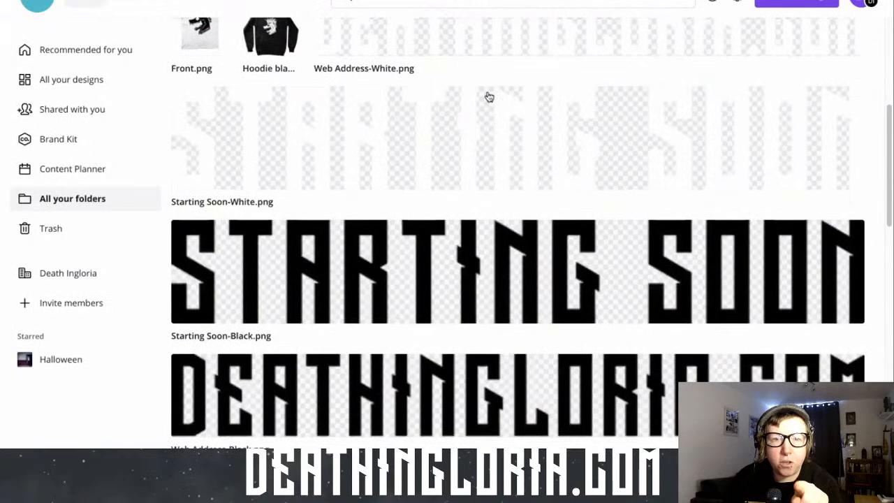
scroll(489, 97, "down", 3)
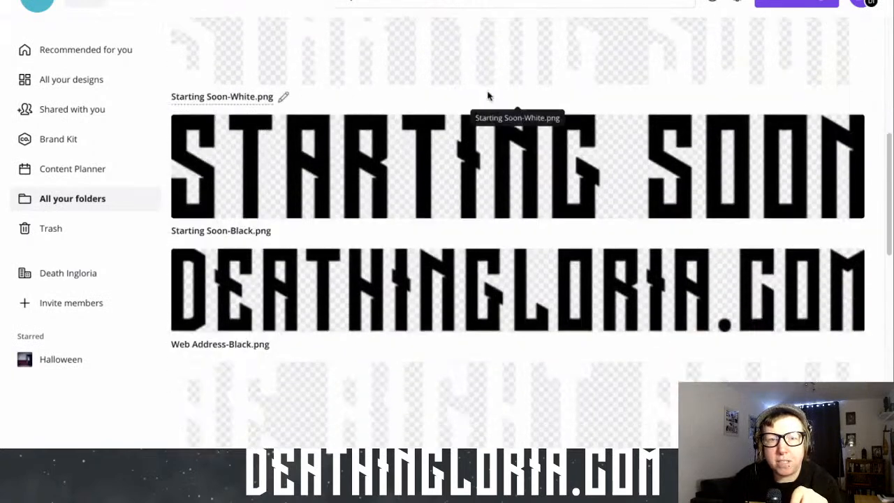
scroll(489, 97, "down", 1)
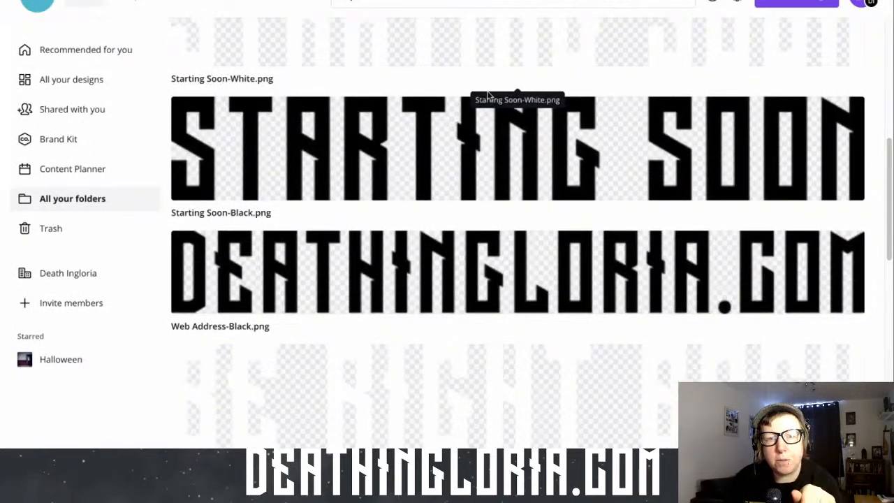
scroll(423, 259, "down", 6)
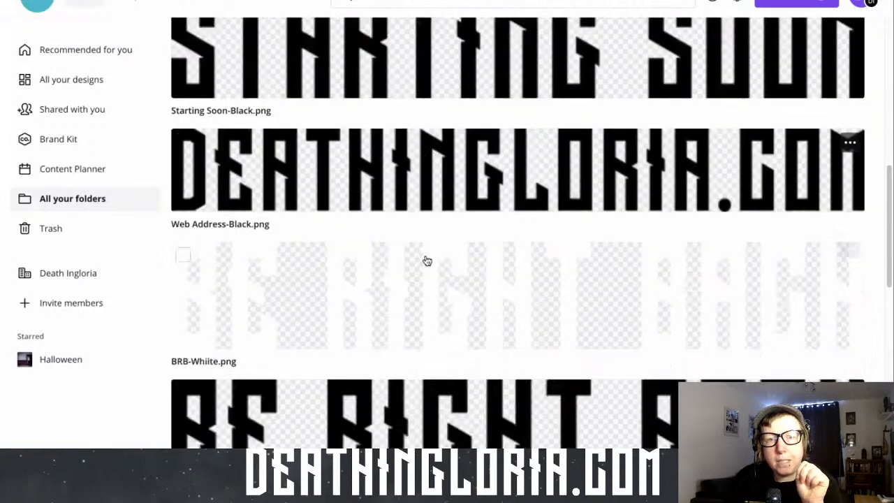
scroll(427, 260, "down", 5)
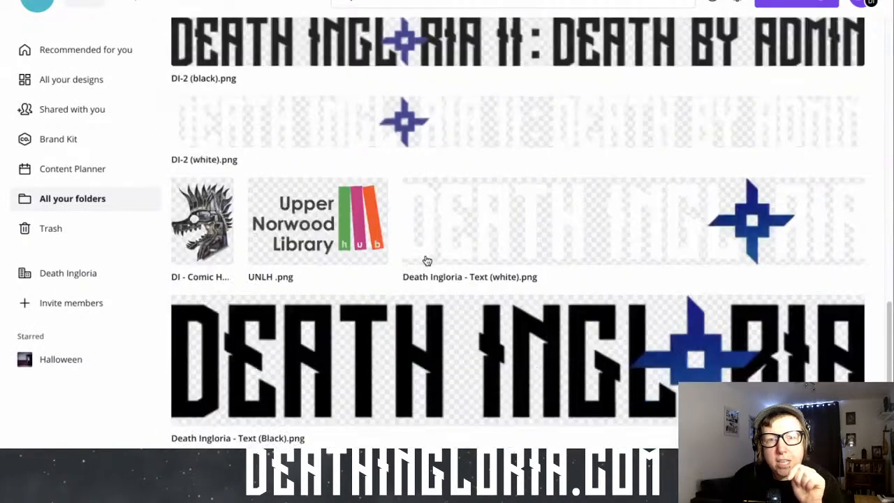
scroll(427, 261, "down", 2)
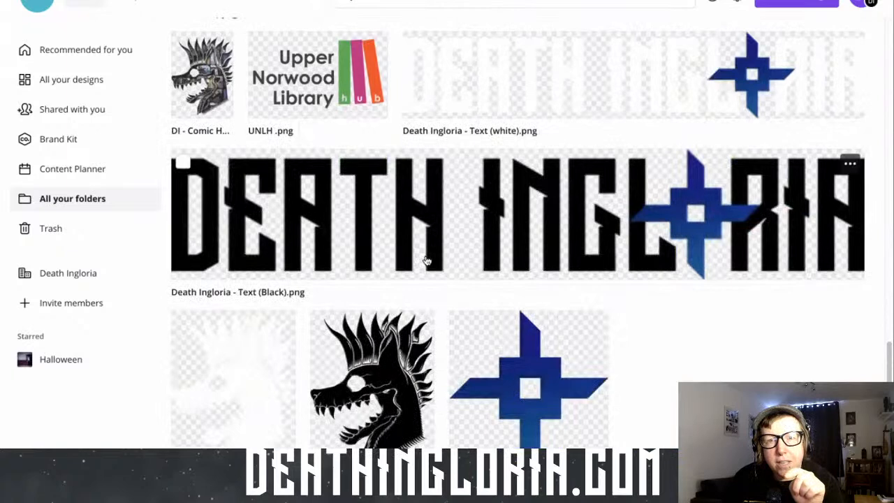
scroll(427, 260, "down", 1)
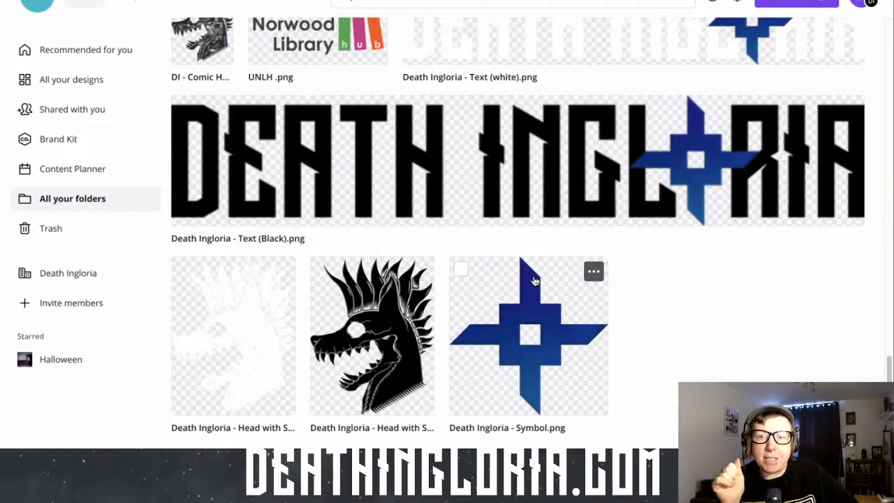
scroll(535, 281, "up", 4)
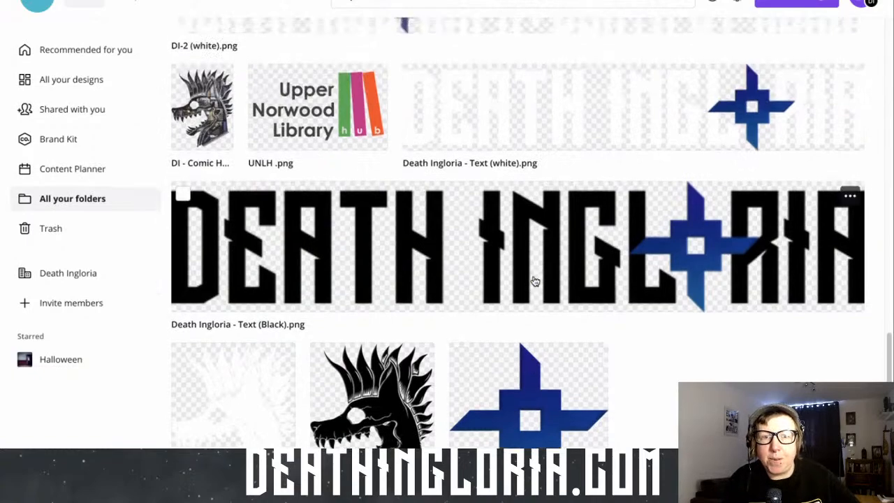
scroll(534, 281, "up", 1)
scroll(535, 281, "up", 1)
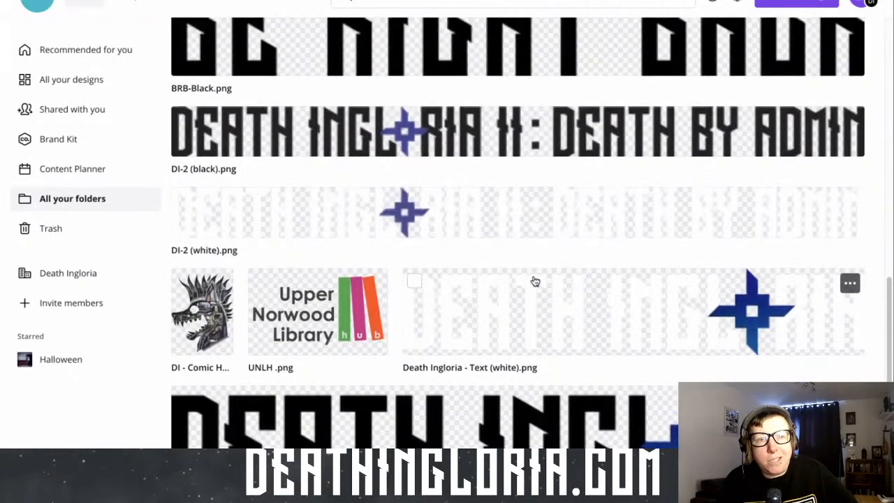
scroll(536, 281, "up", 5)
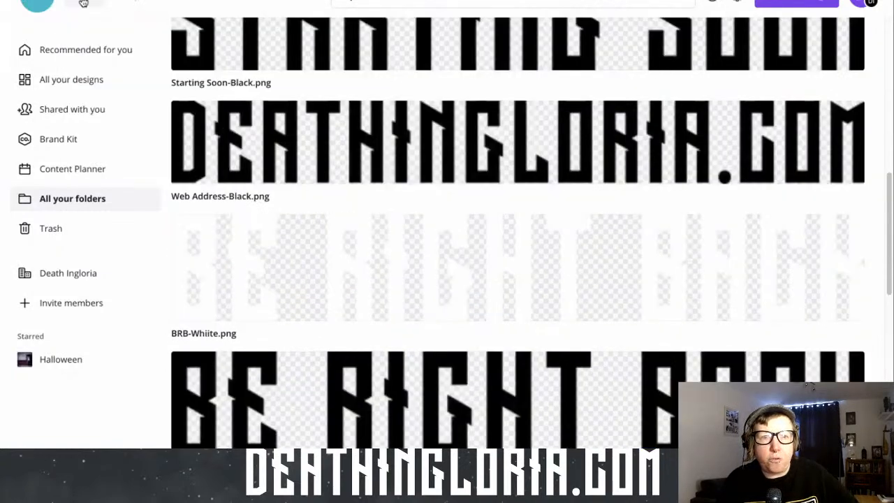
Return to the home page and open the most recent blank landscape design
left_click(83, 2)
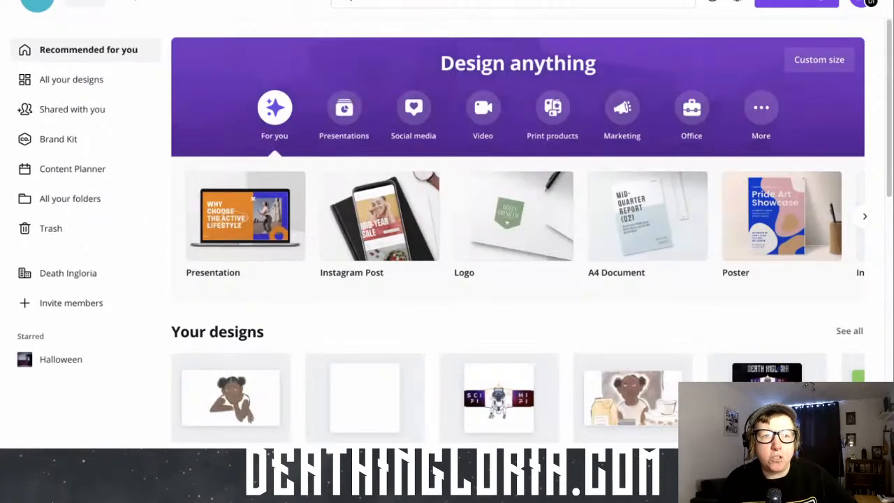
left_click(79, 2)
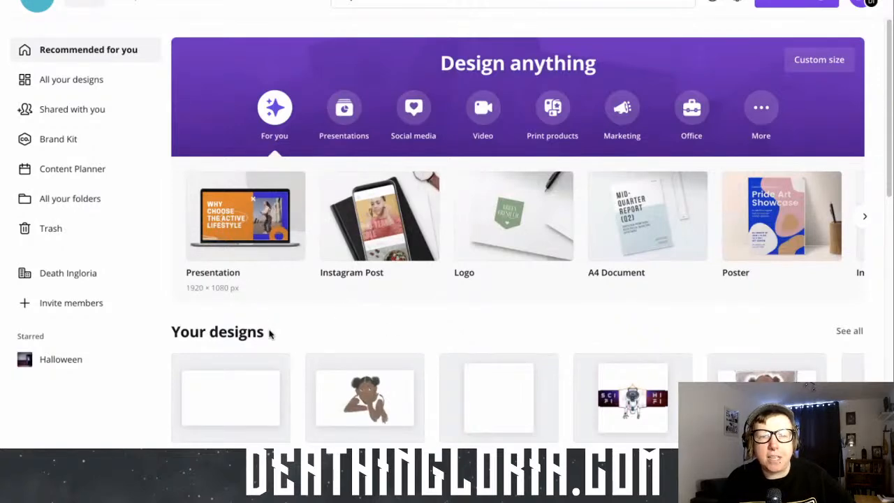
left_click(244, 405)
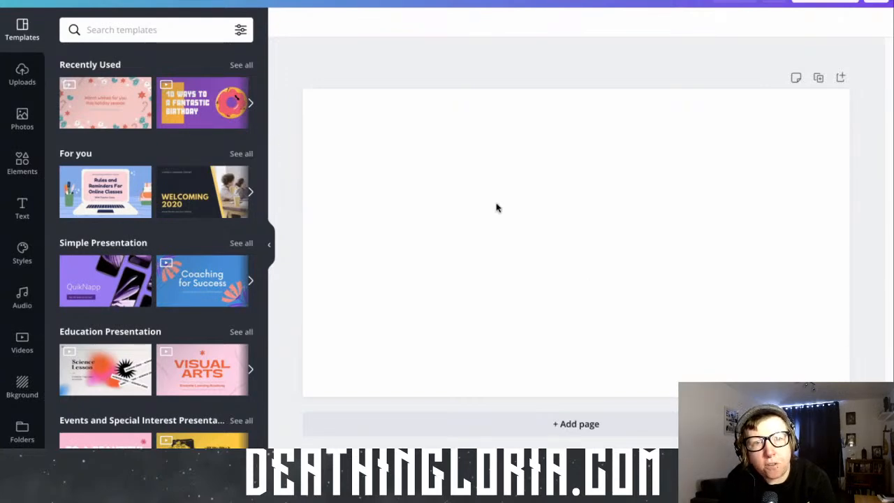
Try adding the uploaded landscape portrait with the pink backdrop to the page, then delete its copies
left_click(22, 73)
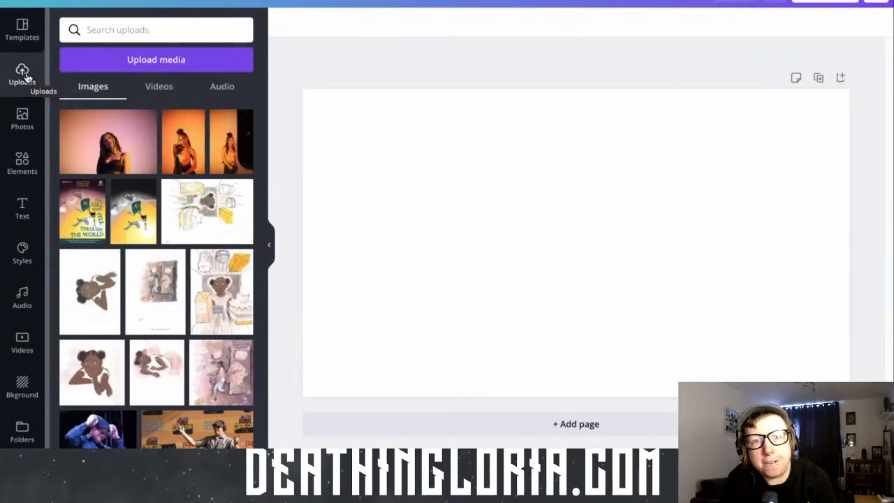
left_click(107, 142)
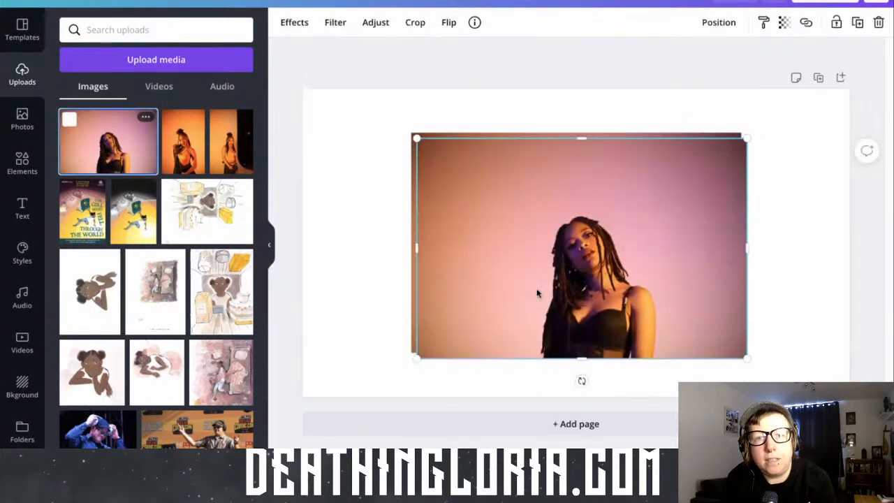
key("Delete")
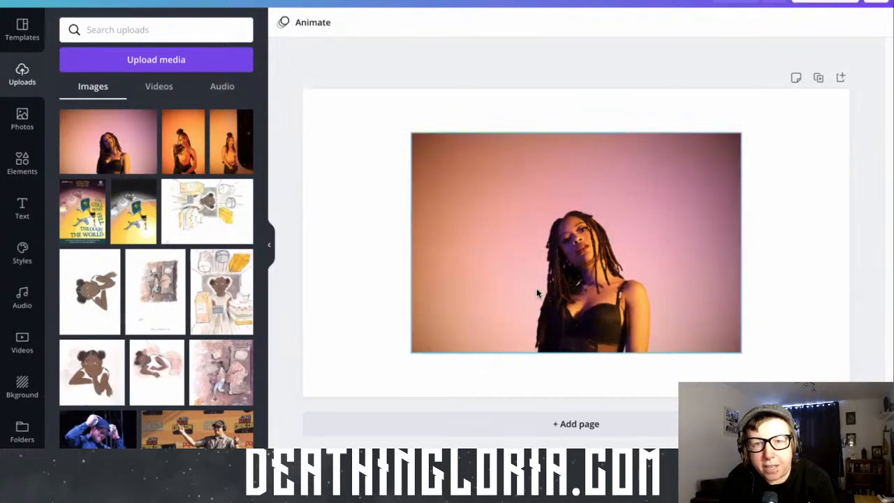
left_click(538, 293)
key("Delete")
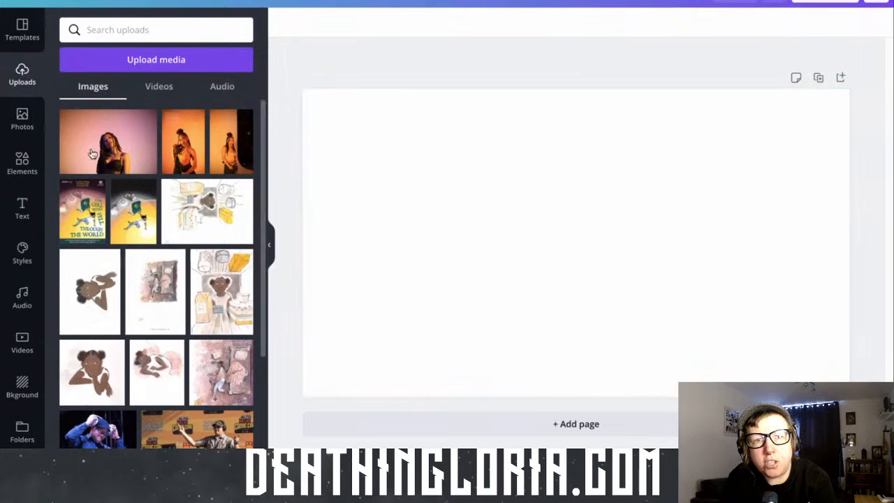
Try the pink-backdrop portrait as a free-standing image and as the full page background, deleting it each time
left_click_drag(92, 154, 484, 208)
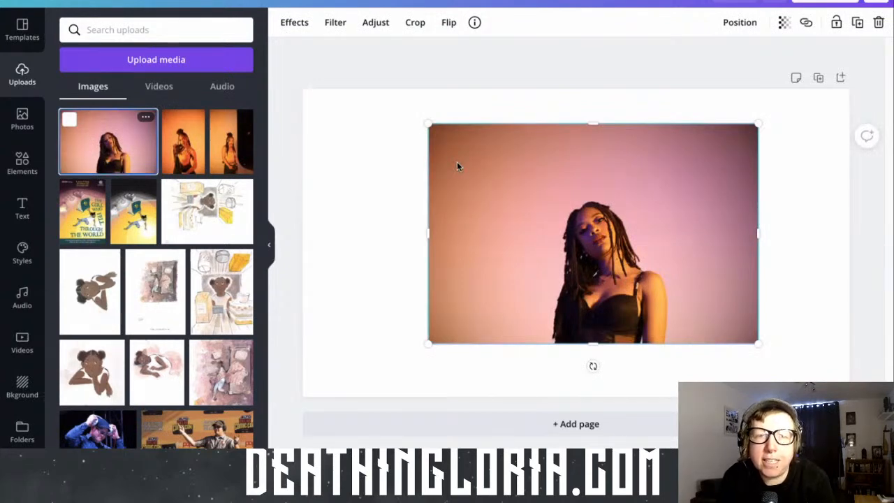
key("Delete")
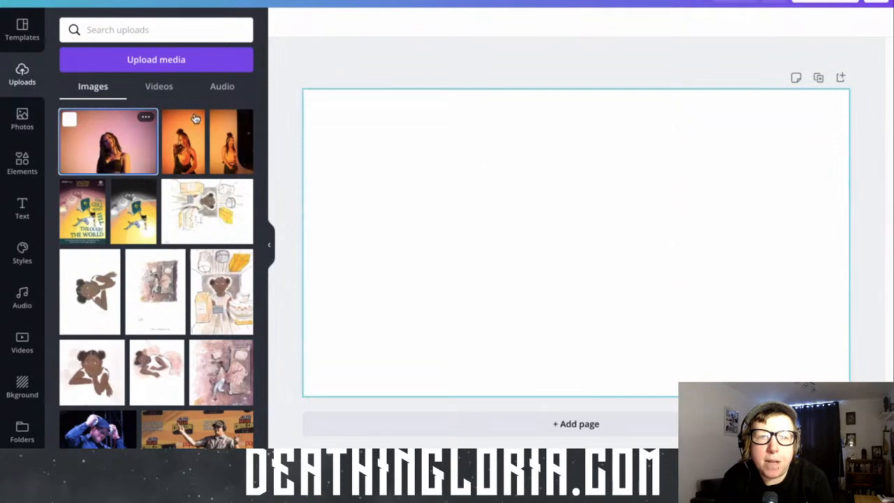
left_click_drag(107, 153, 308, 201)
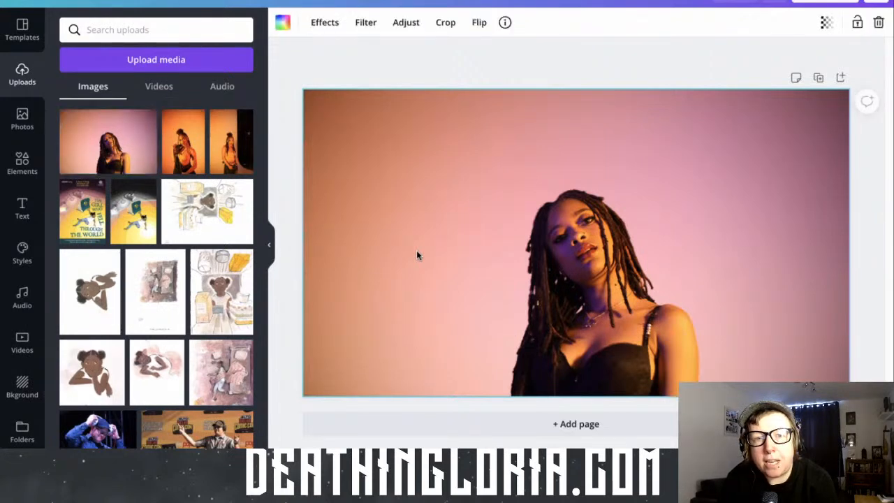
key("Delete")
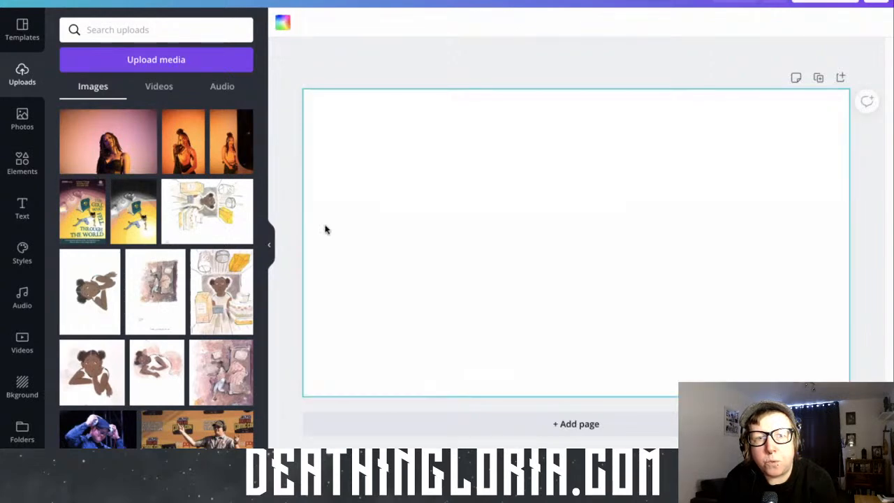
Place the uploaded pink-backdrop portrait as a free-standing image on the page and apply Background Remover to it
left_click_drag(98, 143, 439, 162)
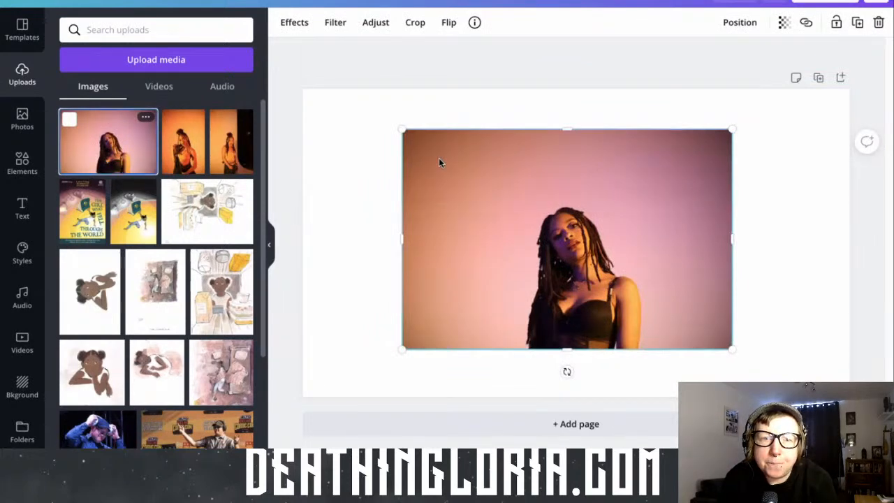
left_click(295, 22)
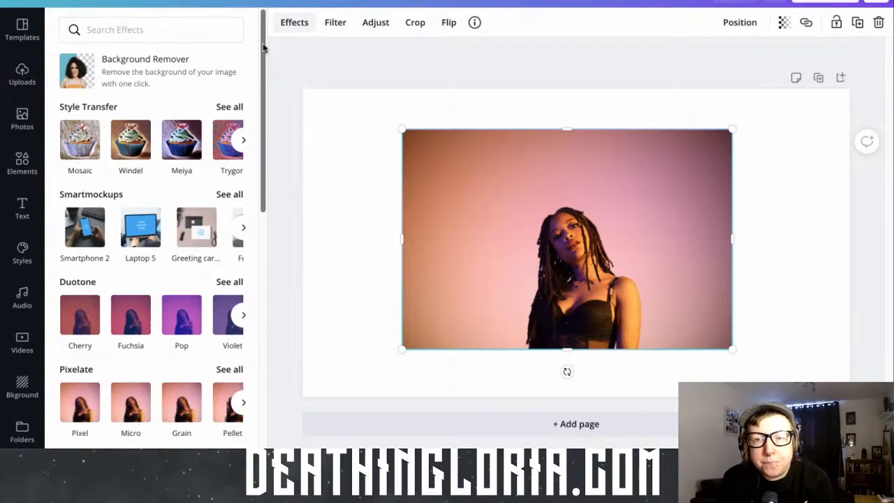
left_click(144, 70)
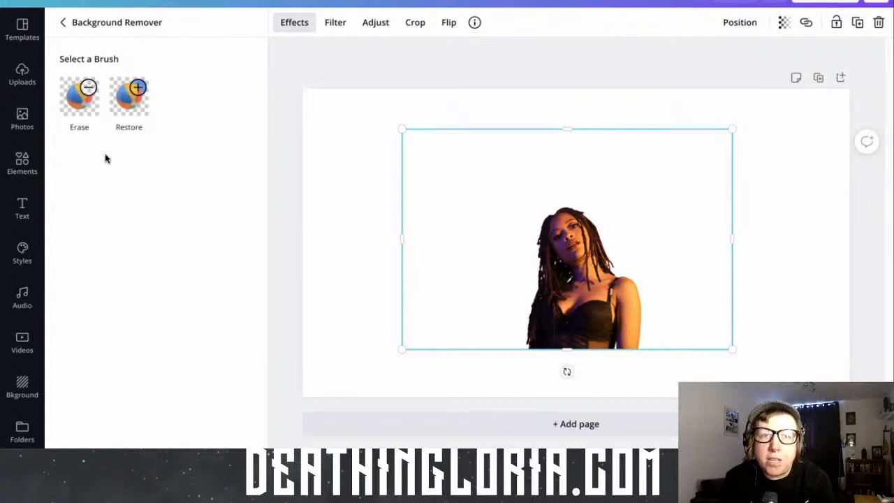
Erase the lower-left corner of the cut-out woman with brush size 20, then paint it back with the Restore brush
left_click(86, 90)
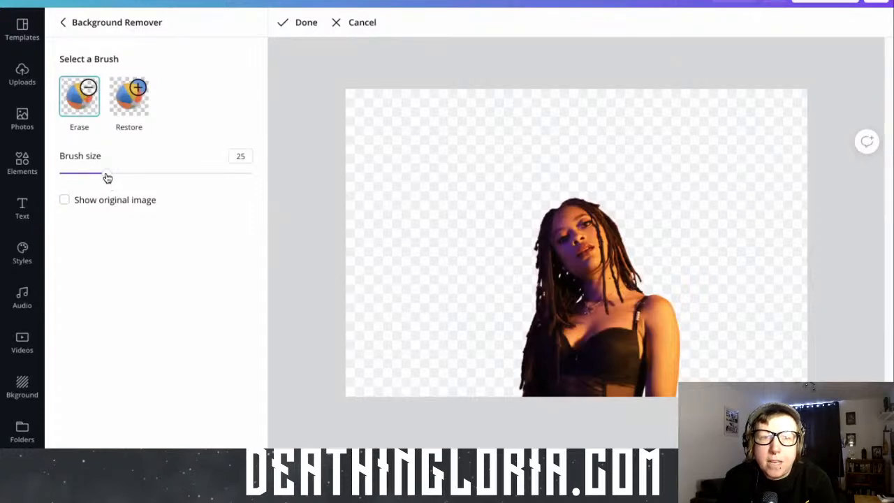
mouse_move(106, 176)
left_mouse_down()
mouse_move(138, 174)
mouse_move(99, 179)
left_mouse_up()
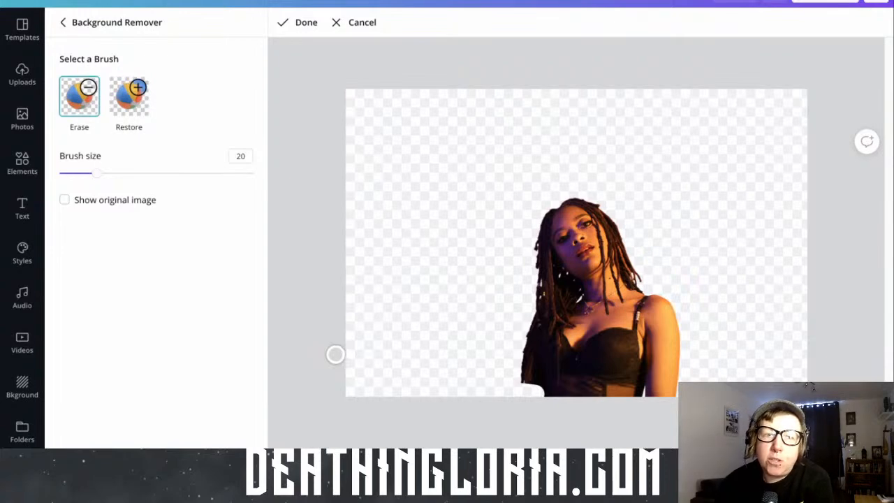
left_click(141, 98)
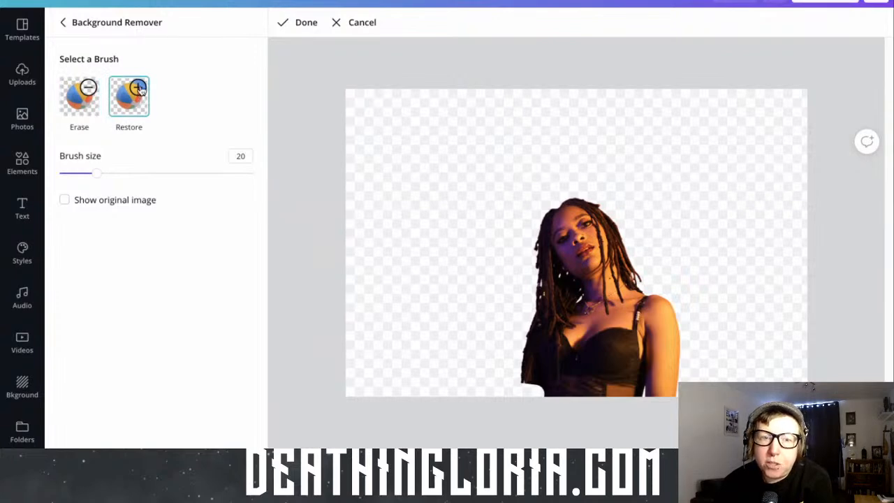
mouse_move(537, 384)
left_mouse_down()
mouse_move(524, 391)
mouse_move(537, 392)
left_mouse_up()
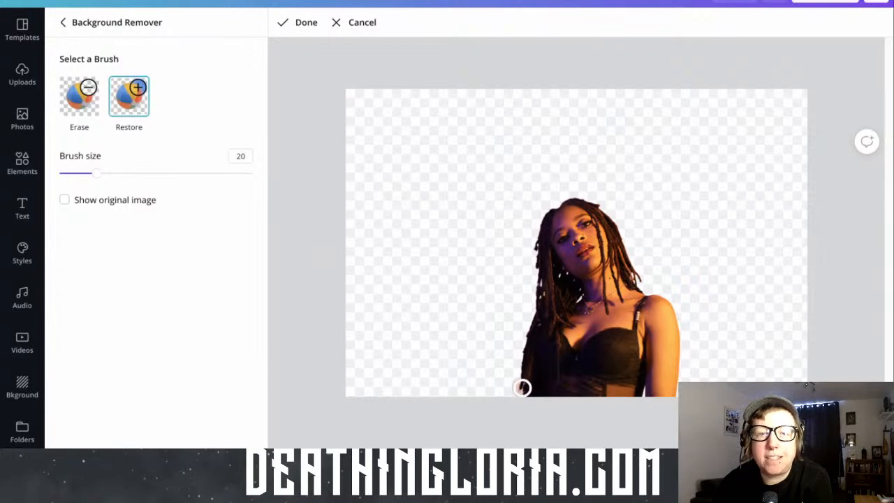
Restore four spots of the original backdrop beside the woman's left edge using the size 20 Restore brush
left_click(518, 388)
left_click(493, 378)
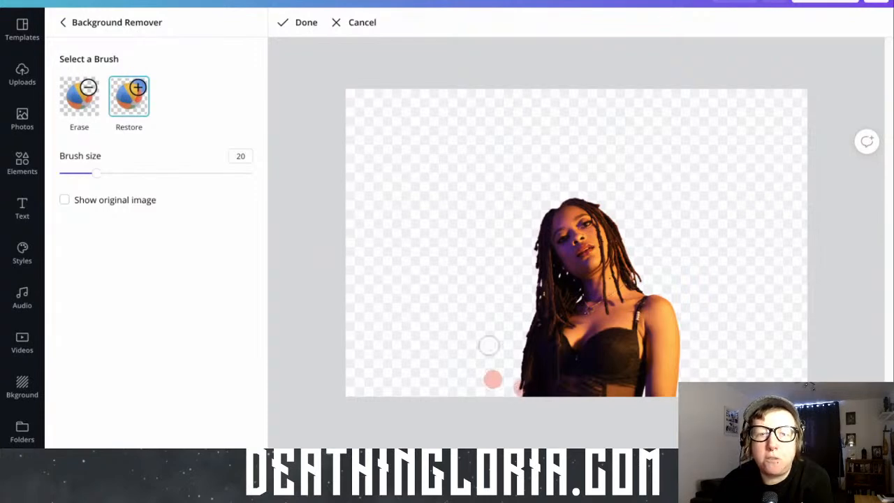
left_click(489, 345)
left_click(462, 316)
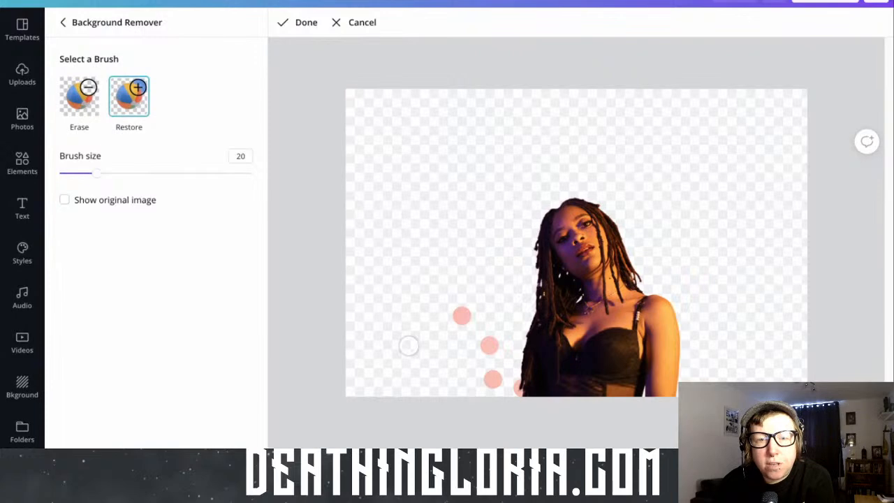
Erase the restored backdrop spots beside the woman with the size 20 Erase brush and finish the background removal edits
left_click(79, 95)
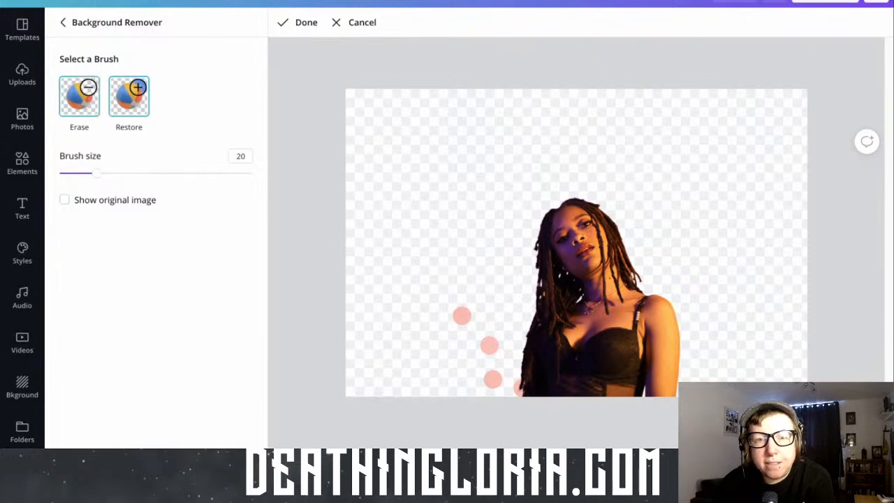
left_click(462, 315)
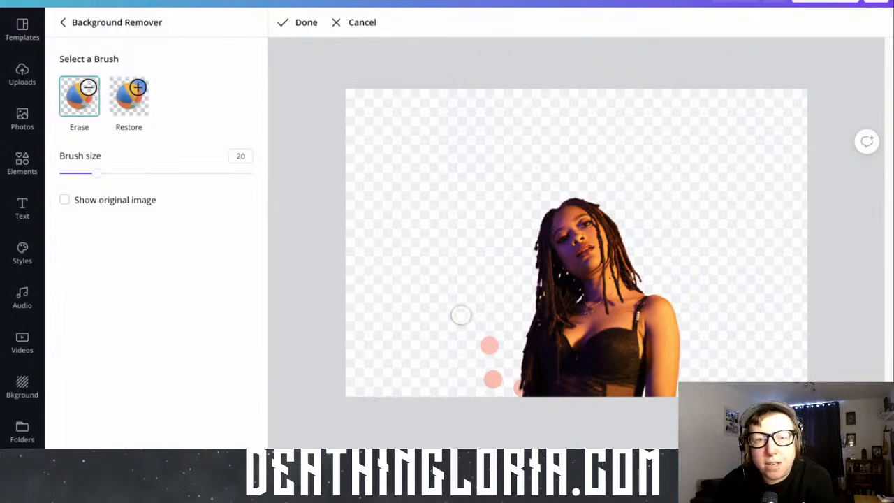
left_click(490, 344)
left_click(493, 378)
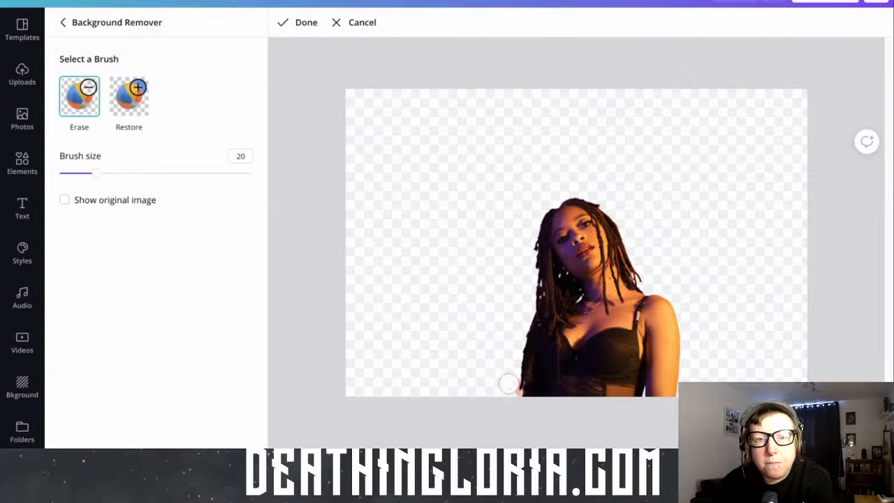
left_click(510, 389)
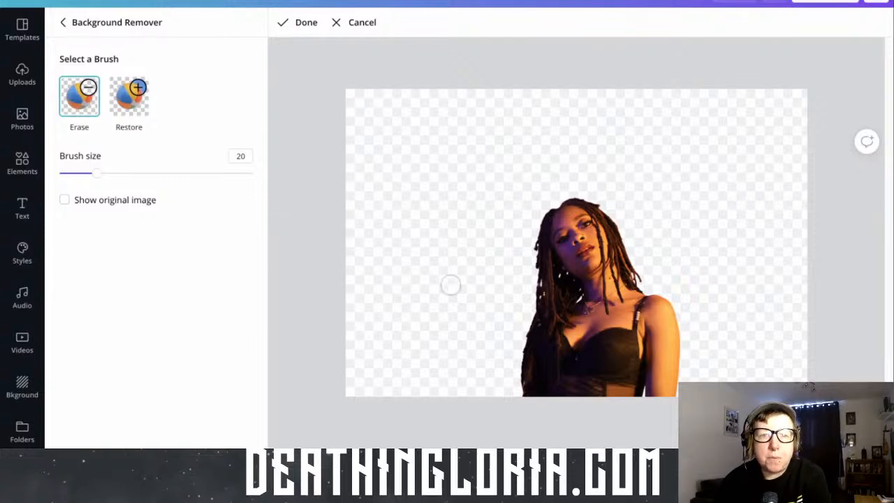
left_click(301, 23)
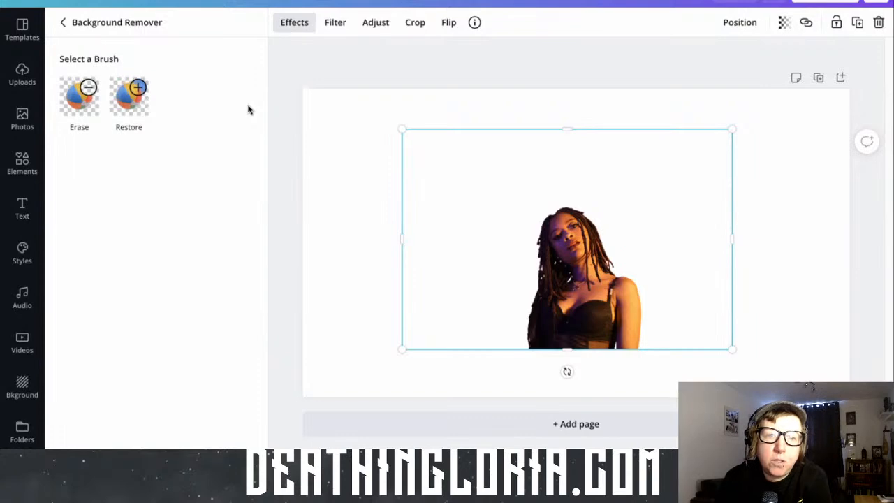
Search the video library for "stage lights" and look through the clips
left_click(25, 347)
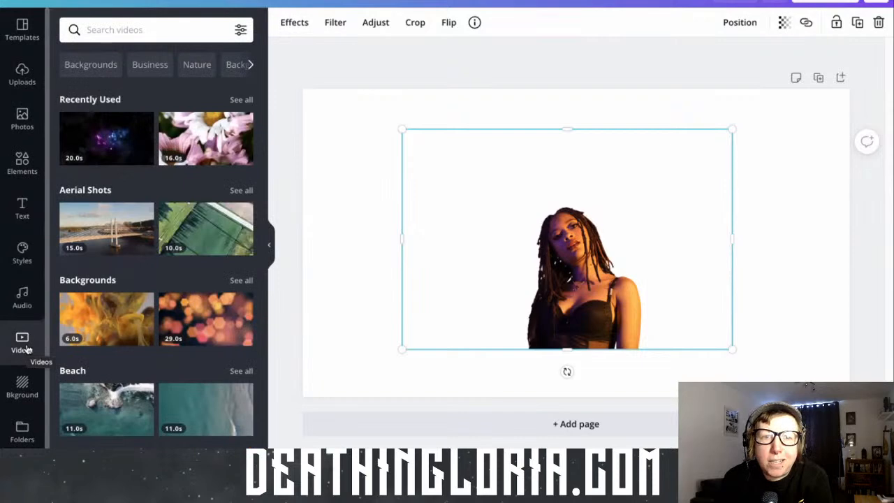
left_click(107, 31)
type("stage")
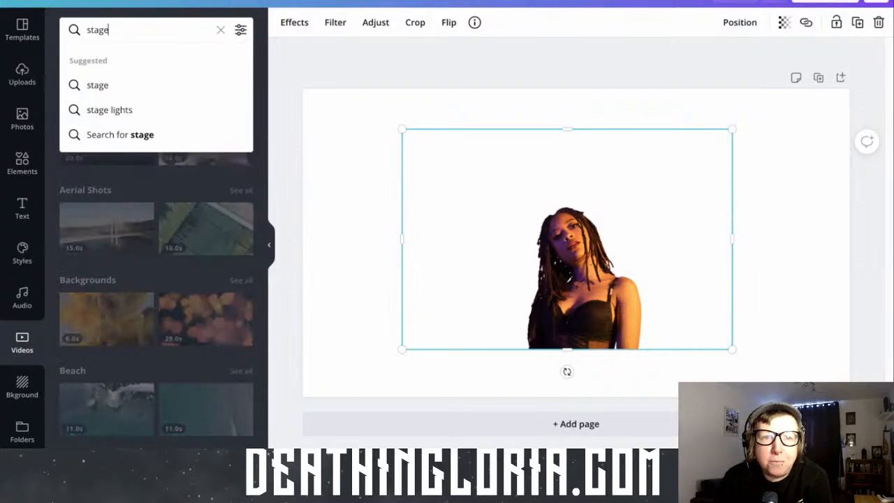
left_click(126, 112)
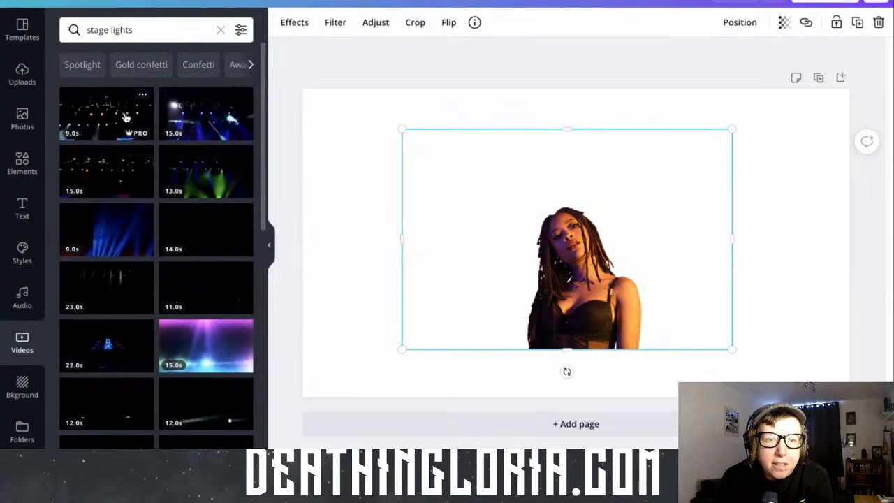
scroll(106, 329, "down", 3)
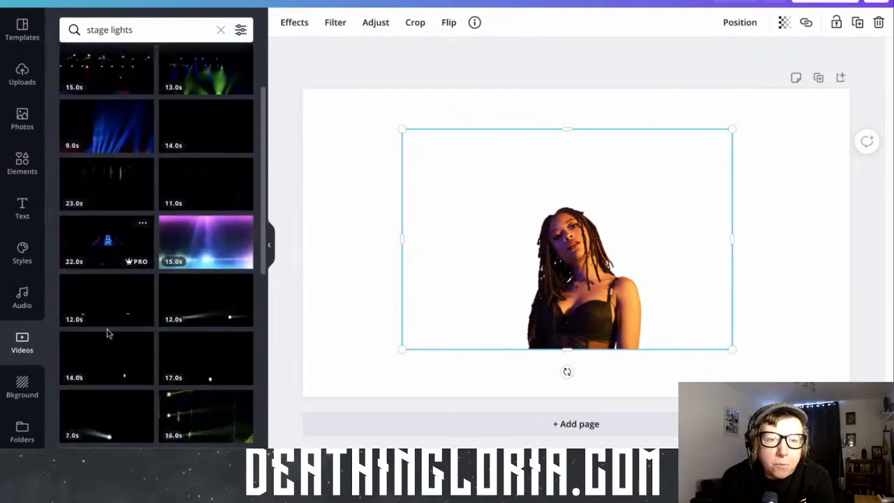
scroll(139, 325, "up", 2)
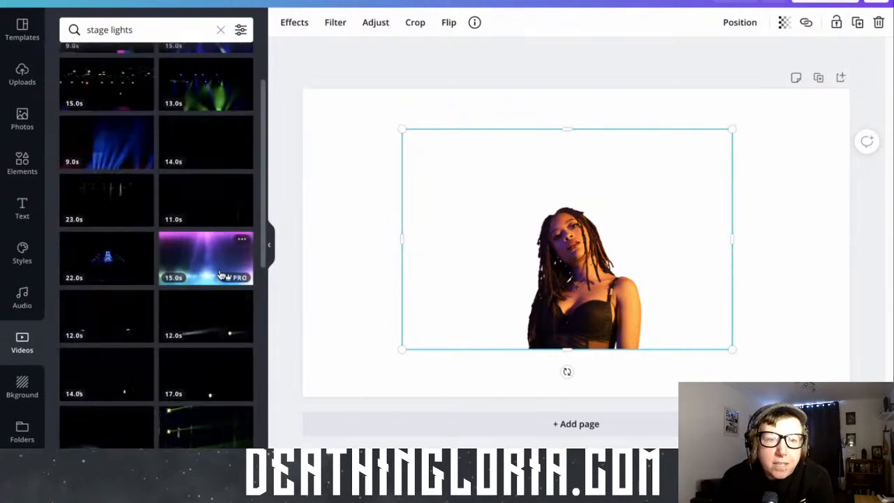
Try the 15-second purple-and-blue light-beam video as a free-standing layer behind the lowered cut-out woman, deleting the video again
left_click(221, 274)
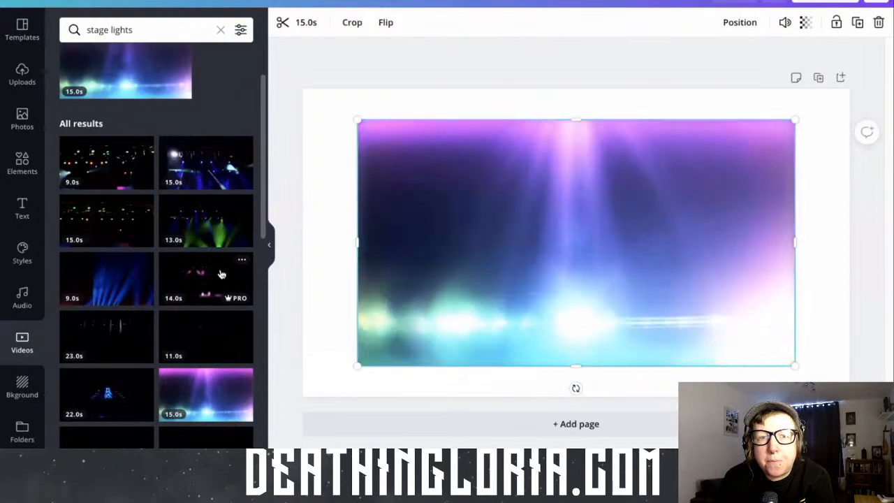
left_click(743, 22)
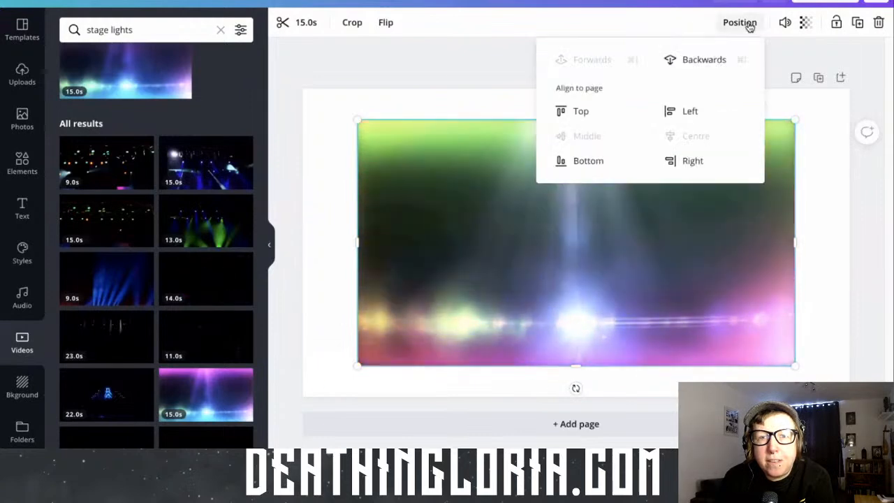
left_click(692, 64)
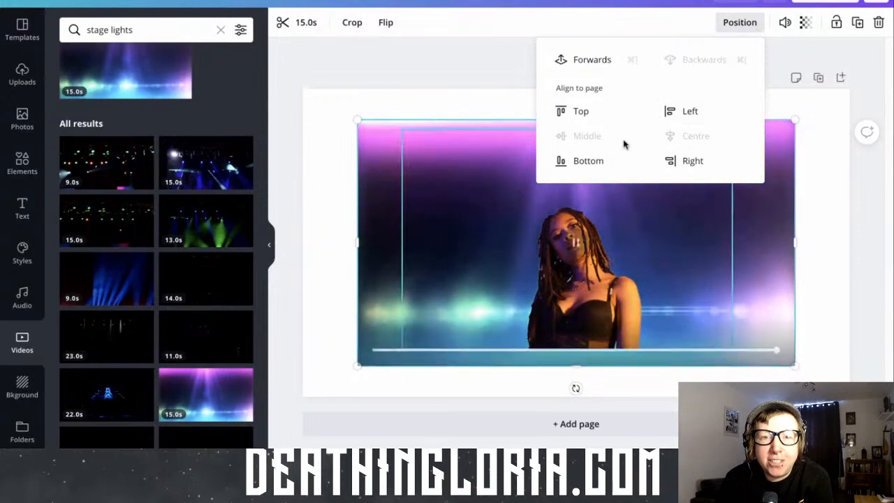
left_click_drag(591, 301, 591, 319)
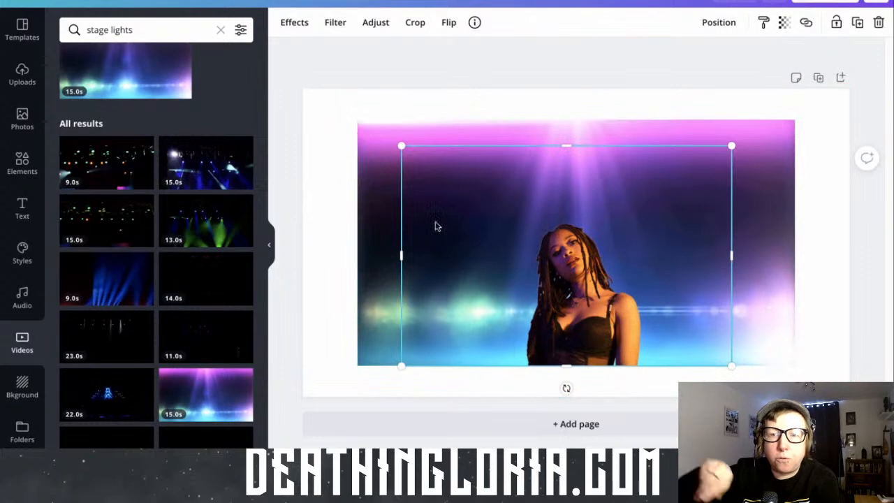
left_click(374, 233)
key("Delete")
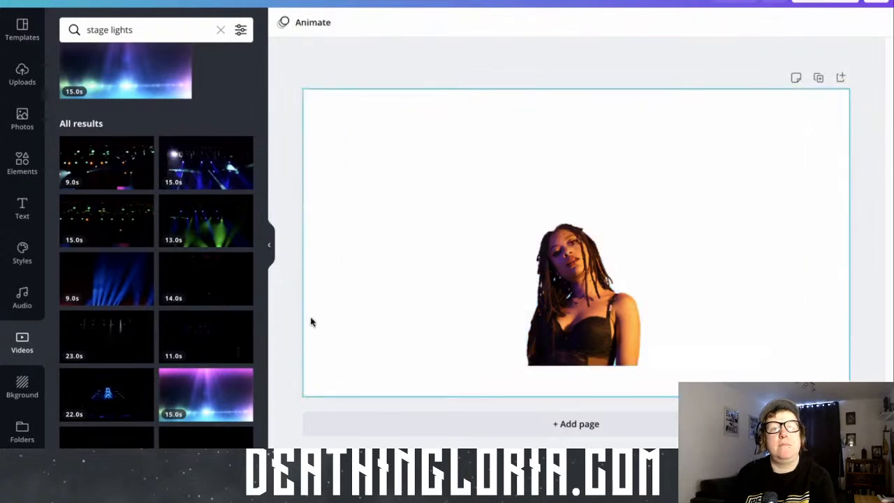
Set the 15-second purple-and-blue light-beam video as the full page background and align the woman with the page's bottom edge
scroll(223, 304, "down", 1)
left_click_drag(215, 306, 304, 283)
left_click_drag(587, 328, 565, 419)
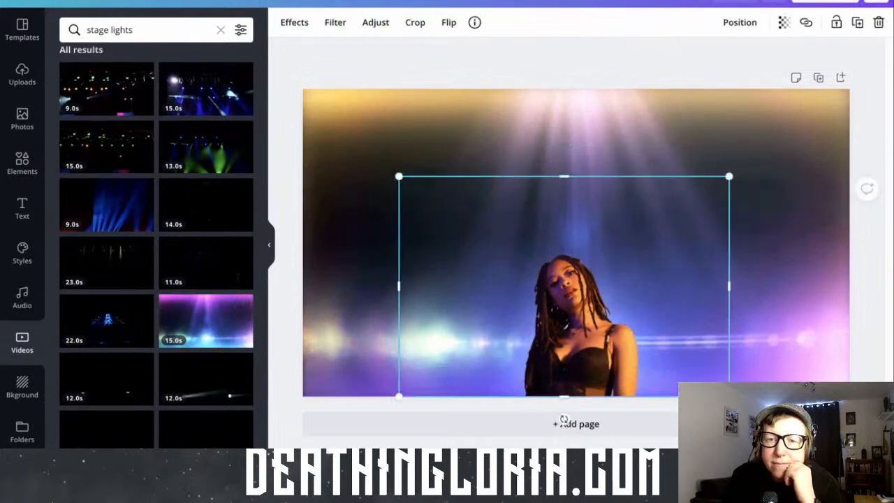
key("Escape")
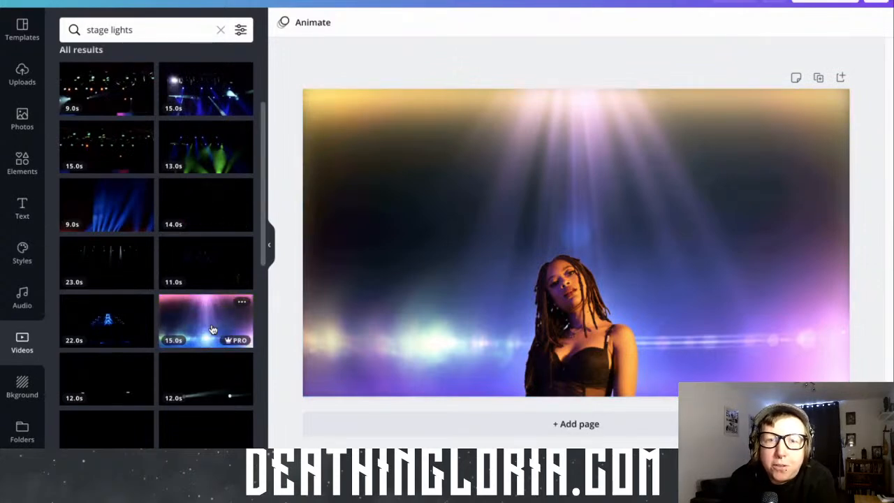
Try the 13-second white-and-blue spotlight video and the 15-second blurred blue lights video in turn as the page background
scroll(213, 330, "down", 2)
scroll(213, 329, "down", 1)
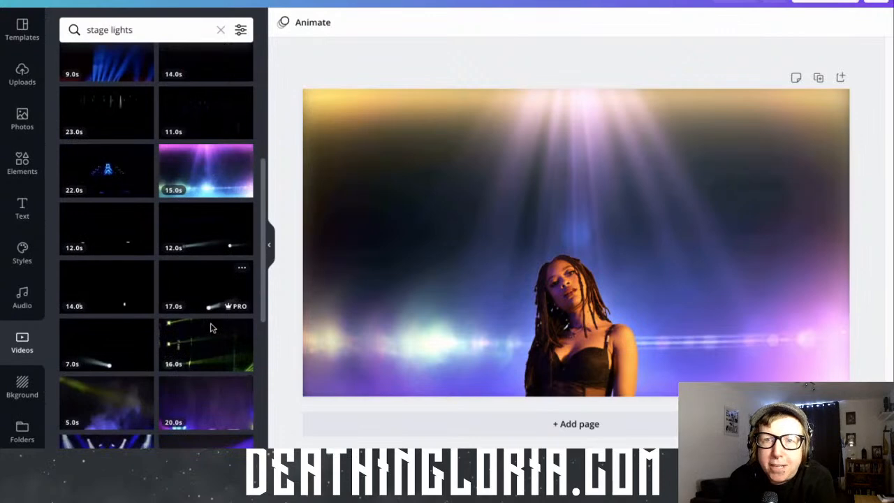
scroll(213, 328, "down", 1)
scroll(188, 332, "down", 2)
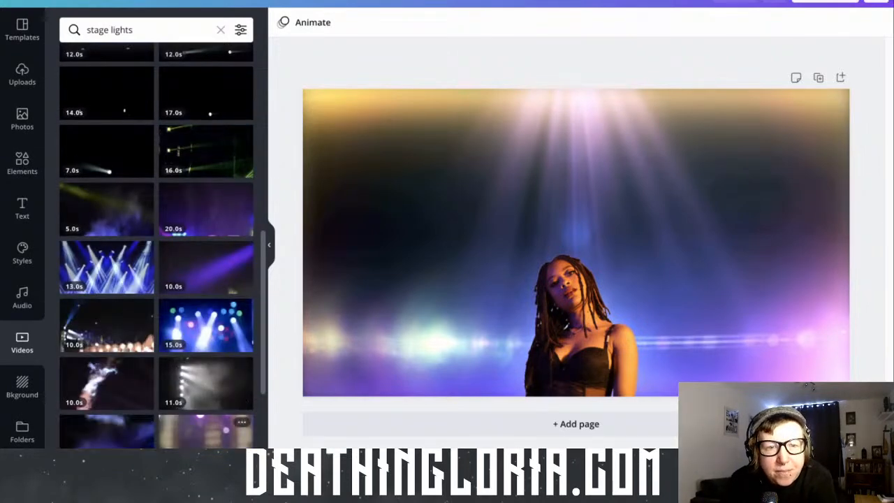
left_click(349, 302)
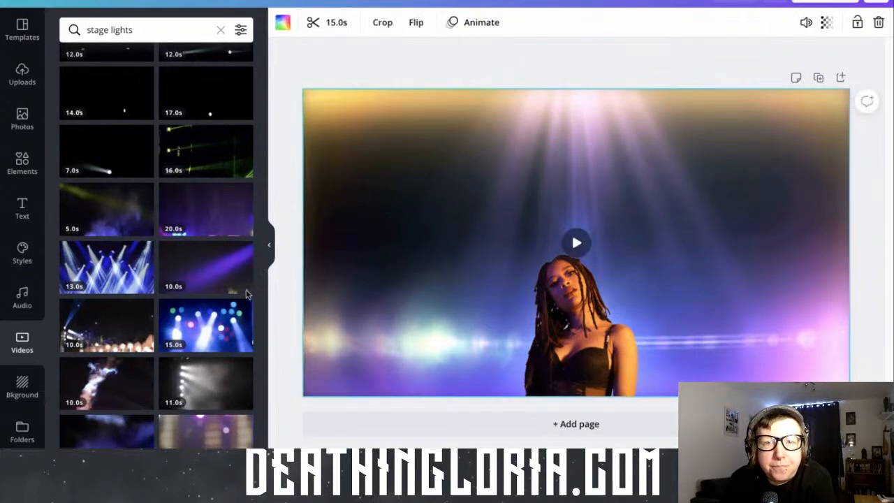
key("Delete")
left_click_drag(125, 269, 314, 283)
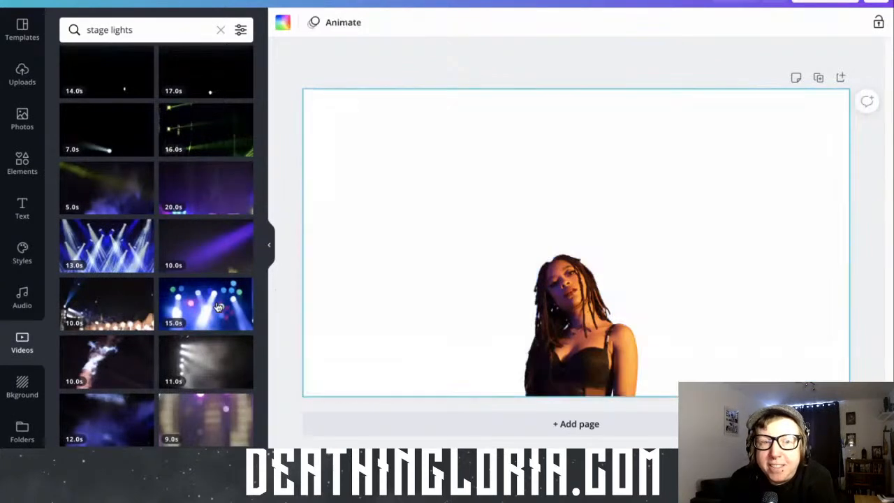
key("Delete")
left_click_drag(209, 308, 322, 303)
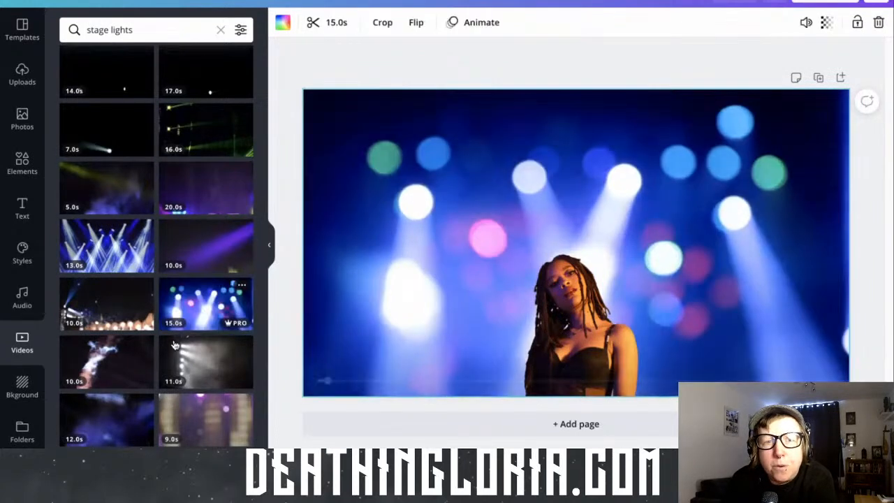
Search the videos for "stage lights orange" and replace the page background with the 18-second orange-and-blue lights clip
scroll(151, 28, "down", 1)
left_click(151, 27)
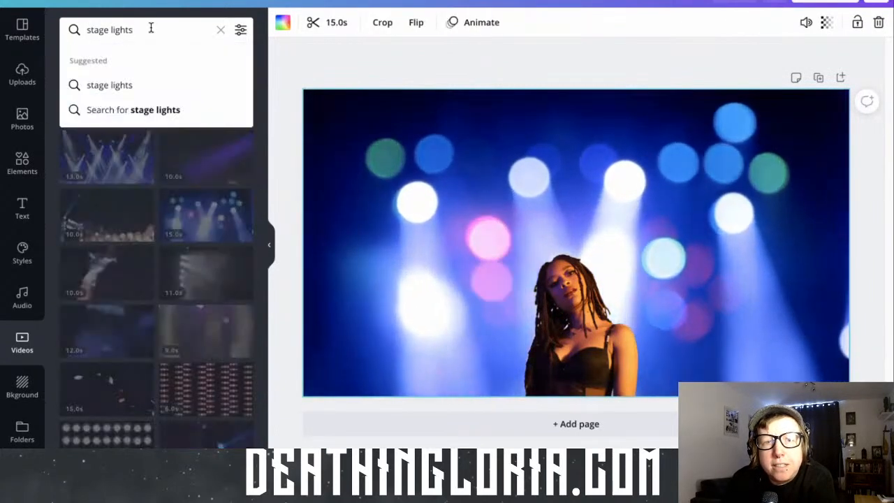
type("oe")
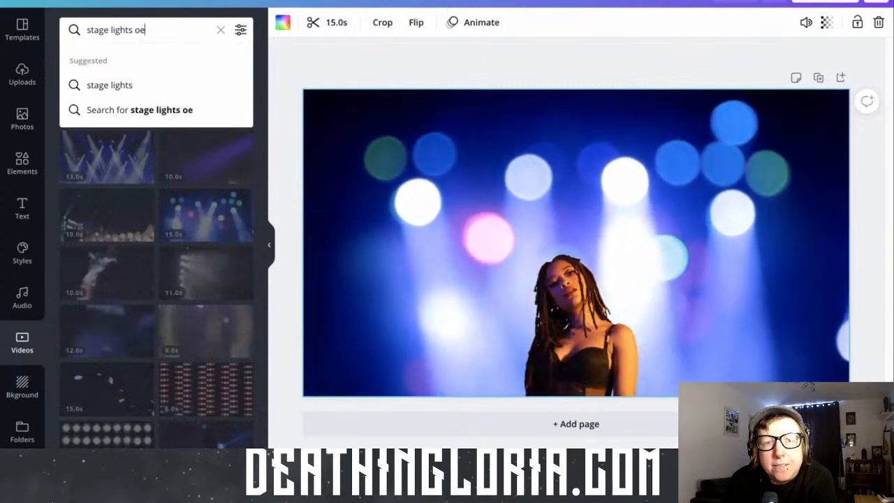
key("BackSpace")
type("range")
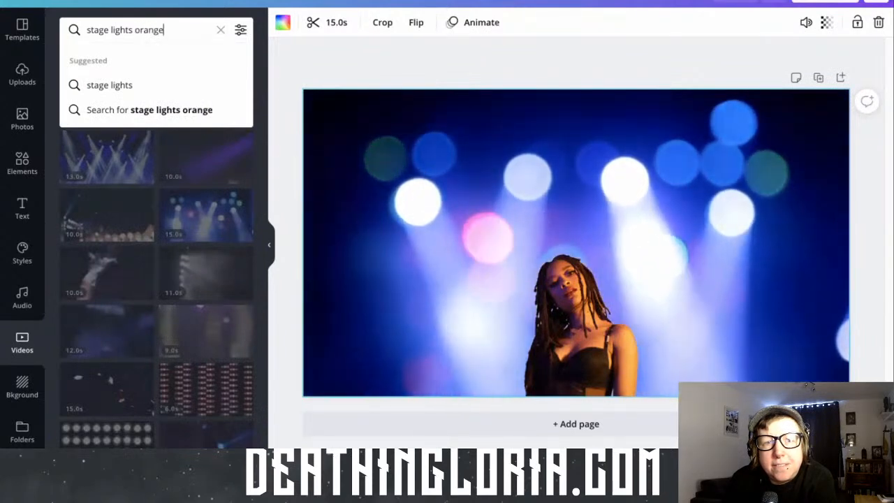
key("Return")
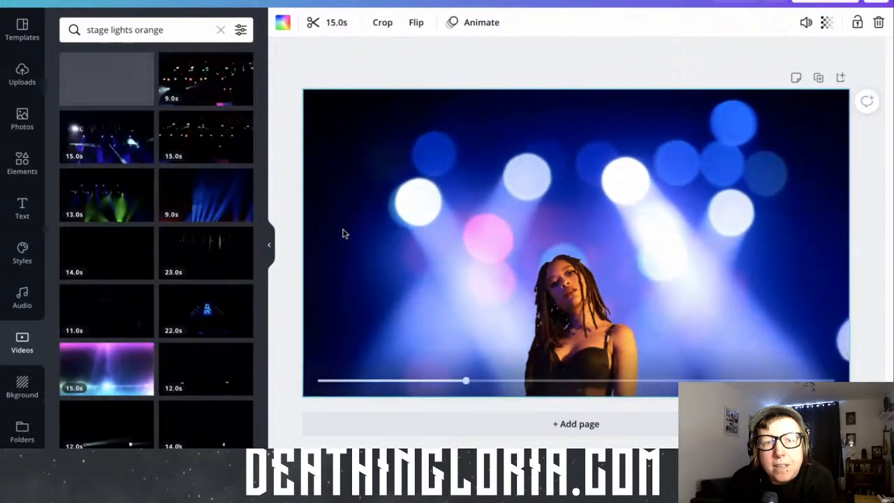
key("Delete")
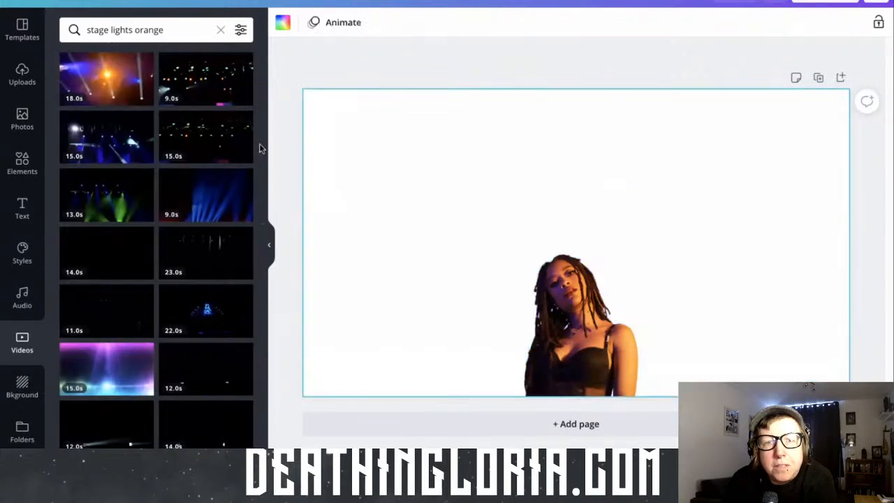
left_click_drag(106, 78, 312, 193)
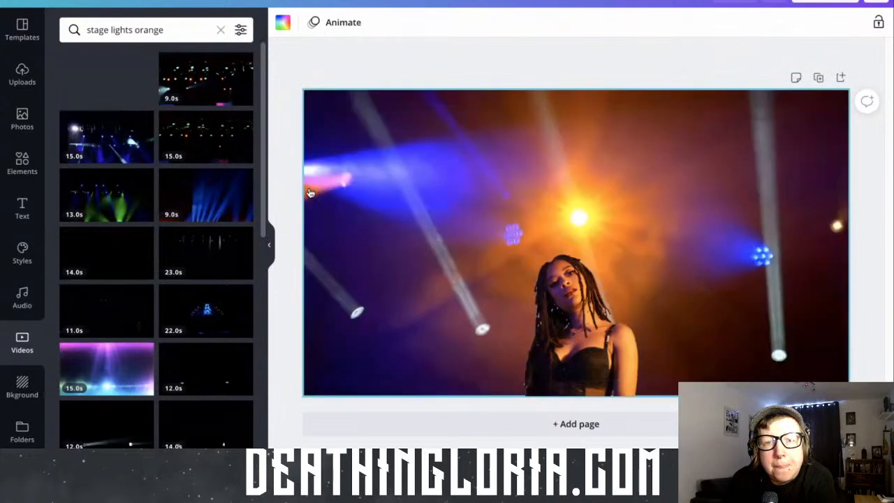
Replace the page background with the 9-second blurred purple stage lights video from the "stage lights orange" results
scroll(186, 297, "down", 2)
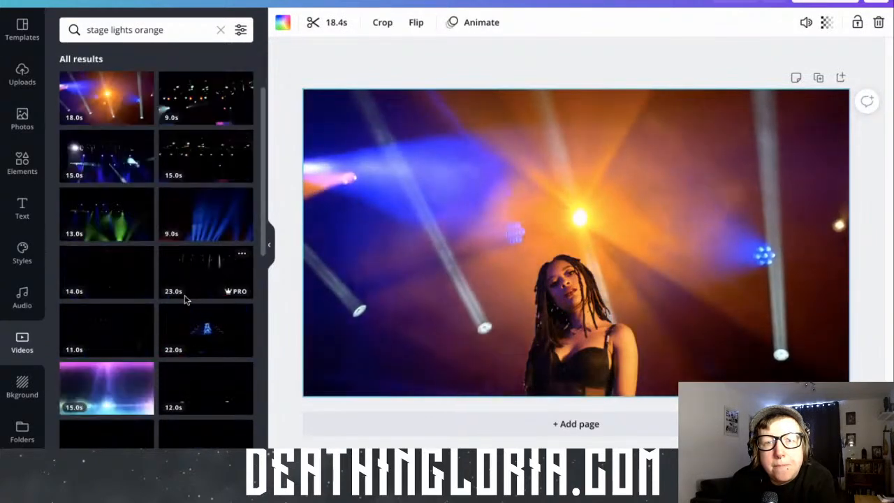
scroll(186, 299, "down", 4)
scroll(186, 299, "up", 6)
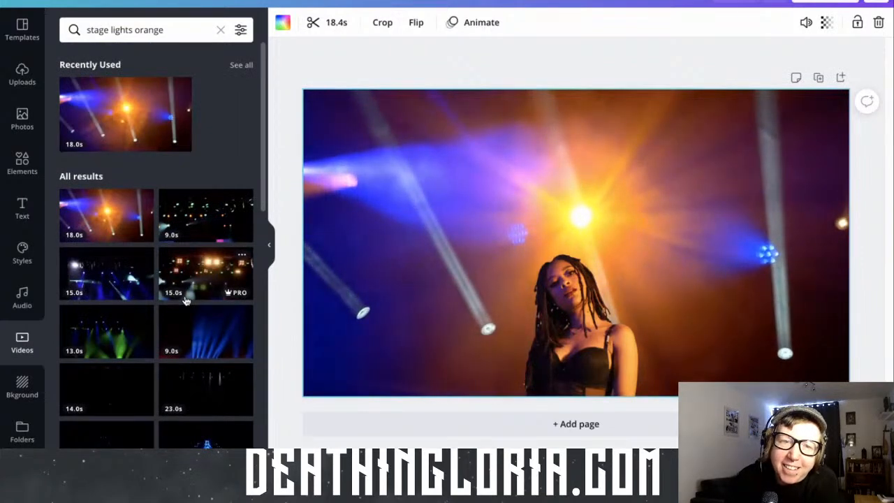
scroll(186, 301, "down", 8)
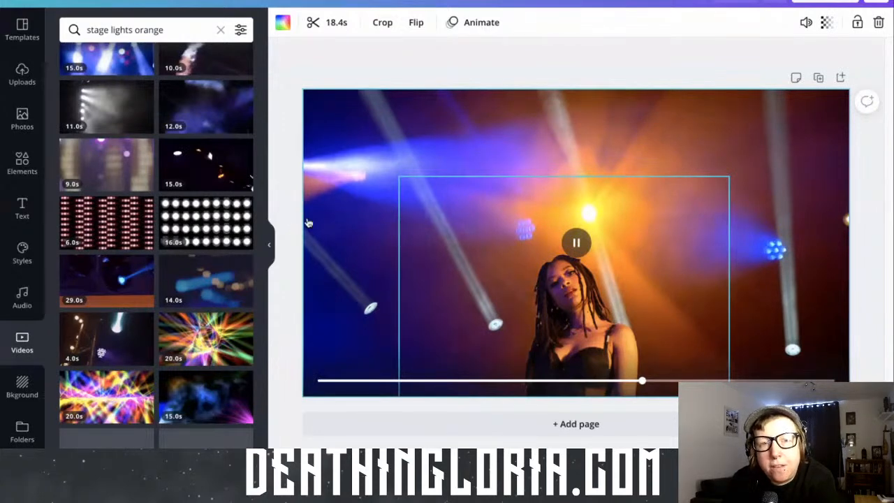
key("Delete")
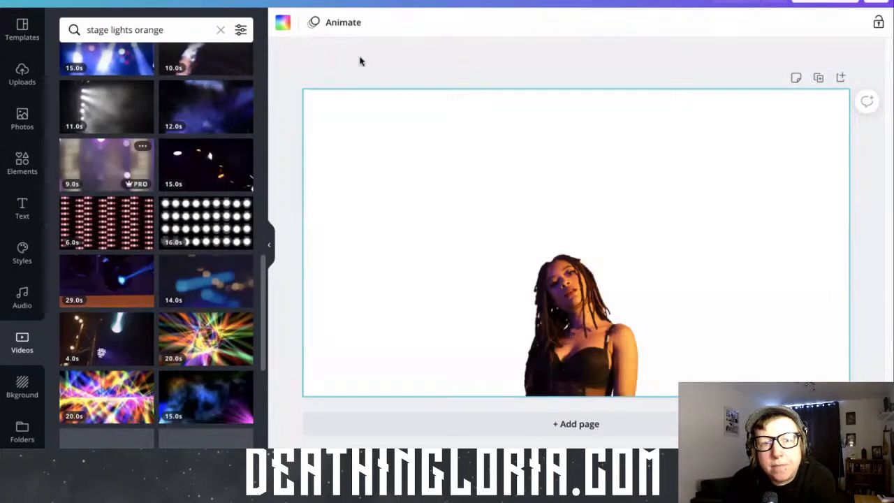
key("ctrl+z")
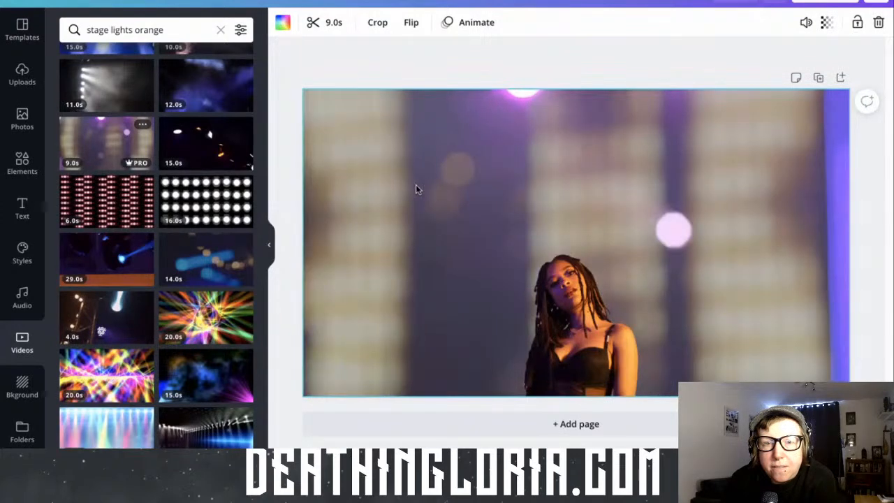
Enlarge the woman cut-out until it spans most of the page and align it with the page's bottom edge
mouse_move(400, 182)
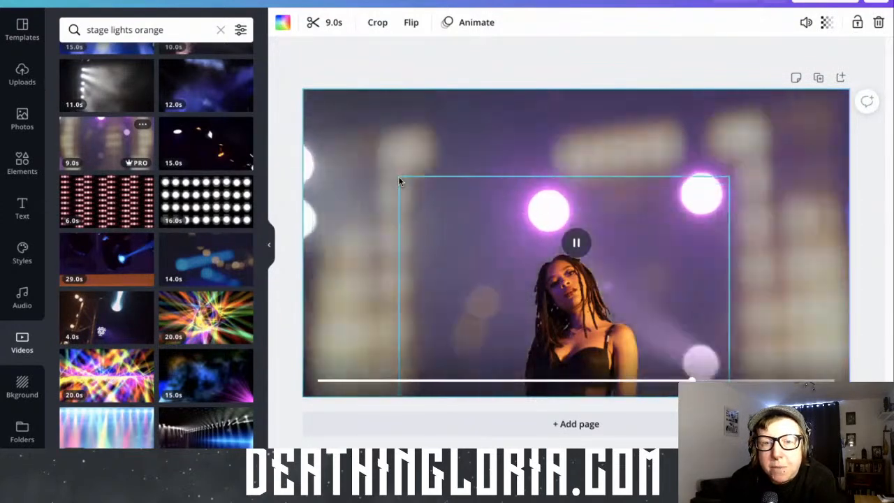
left_click(400, 181)
left_click_drag(395, 165, 387, 143)
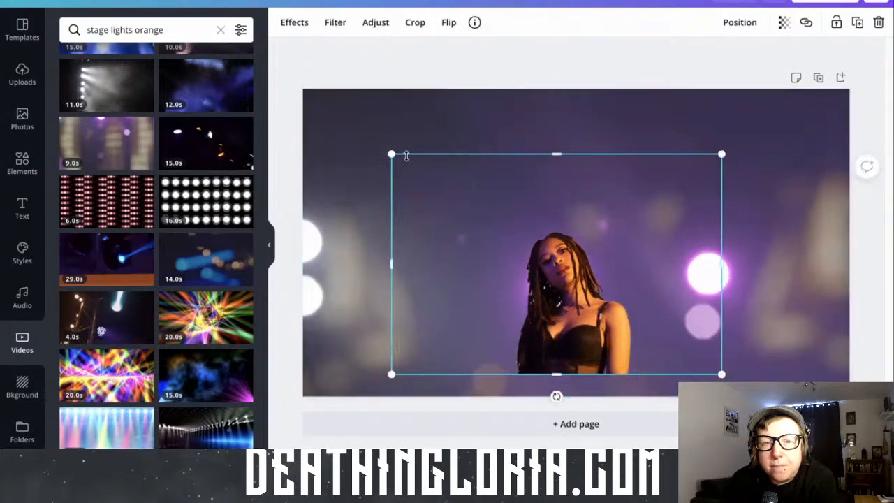
left_click_drag(394, 153, 311, 74)
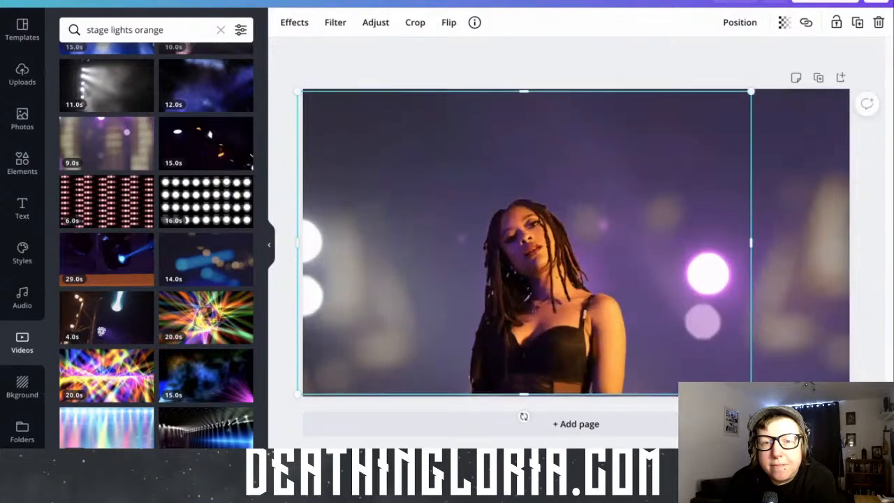
left_click_drag(696, 275, 731, 198)
left_click_drag(810, 337, 774, 340)
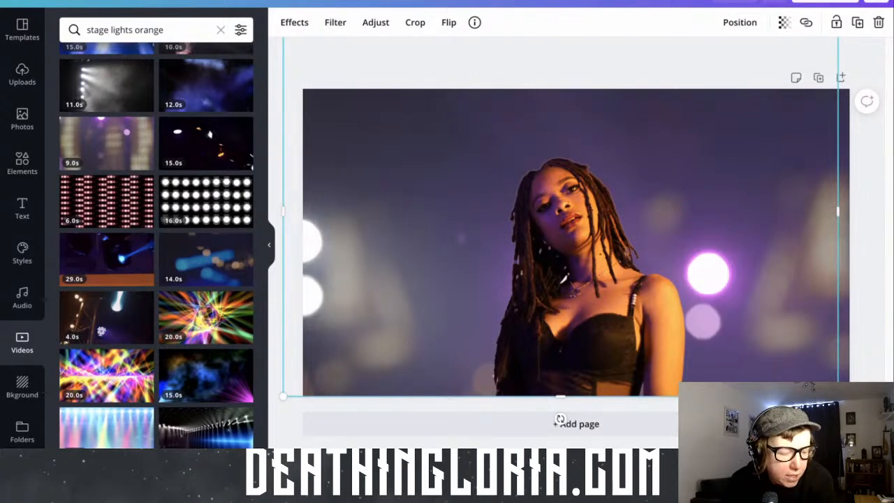
key("Escape")
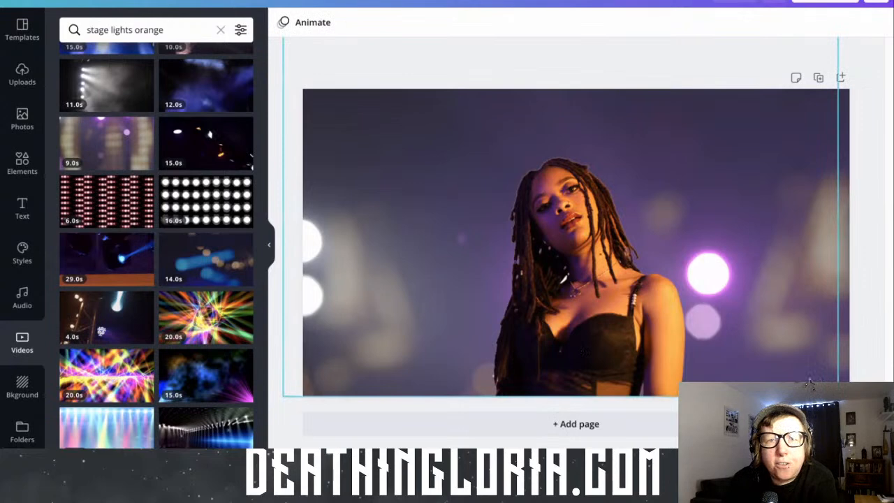
Adjust the woman's image colours by setting saturation to -55 and tint to 63
left_click(615, 324)
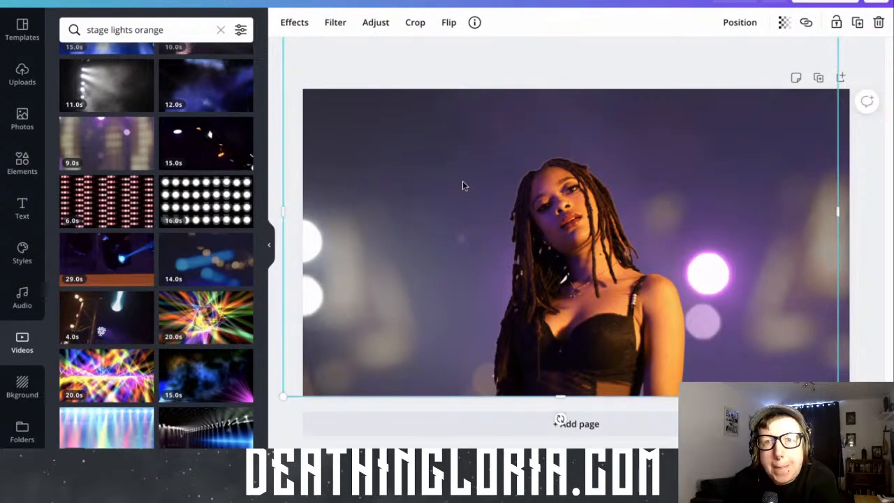
left_click(376, 23)
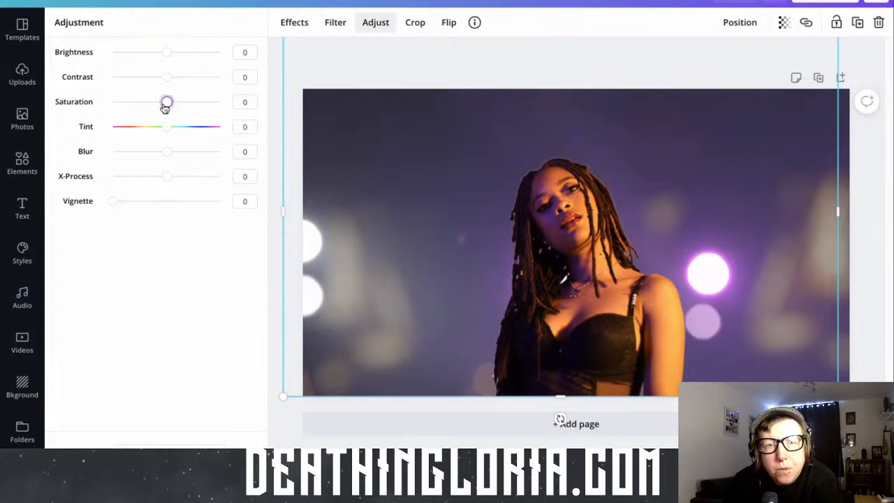
left_click_drag(156, 107, 139, 106)
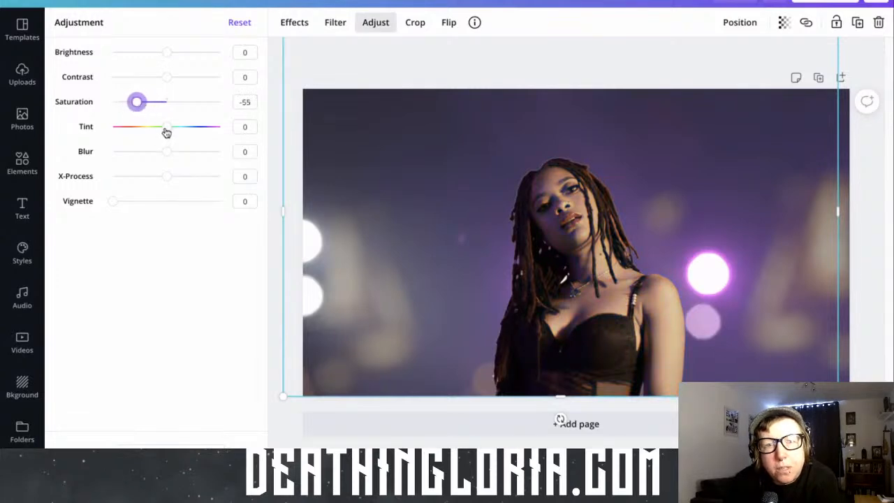
left_click(168, 130)
left_click_drag(177, 132, 200, 133)
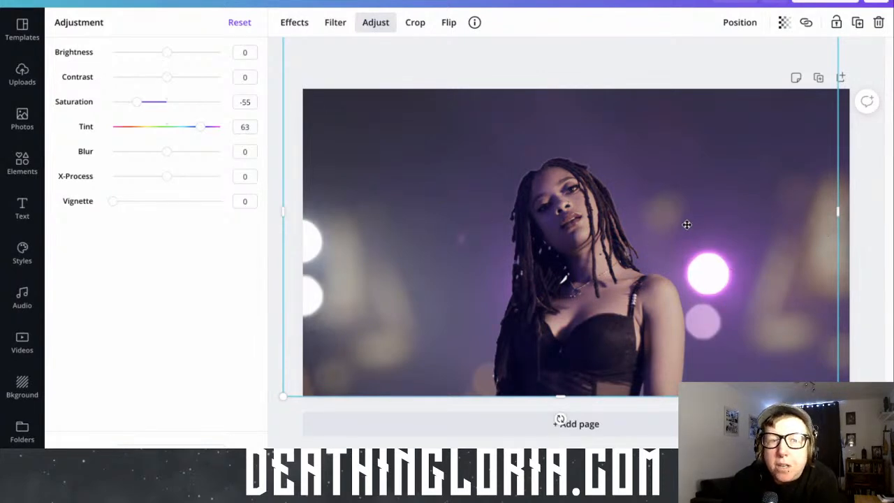
Enlarge the woman slightly along the page's bottom edge, set her brightness to 19 and contrast to 50, and shift her a little left
left_click_drag(686, 224, 645, 187)
left_click_drag(797, 359, 851, 397)
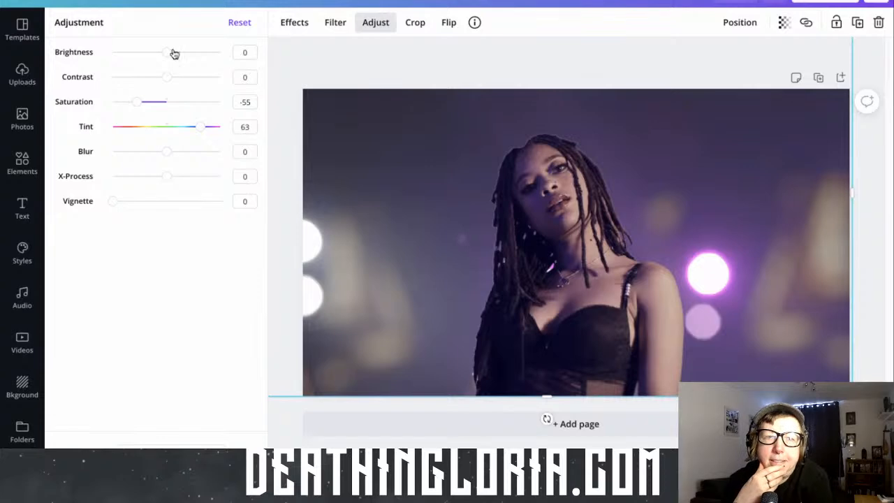
left_click_drag(167, 54, 198, 81)
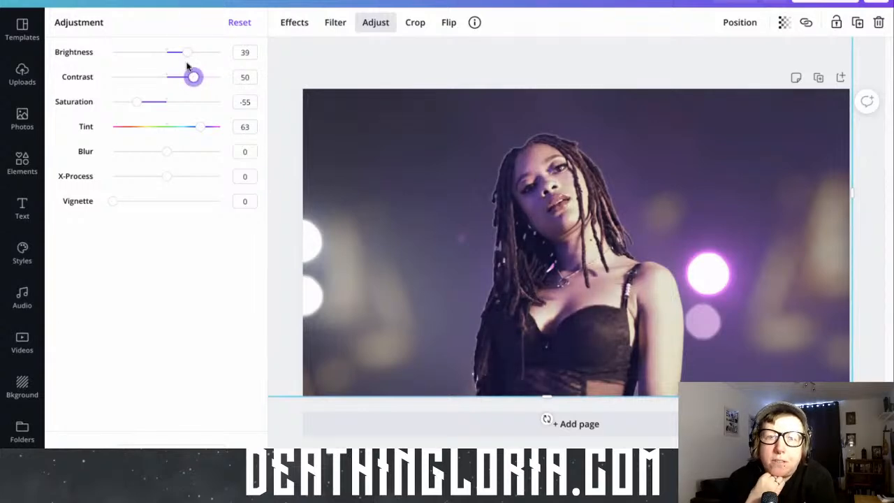
left_click_drag(186, 53, 177, 53)
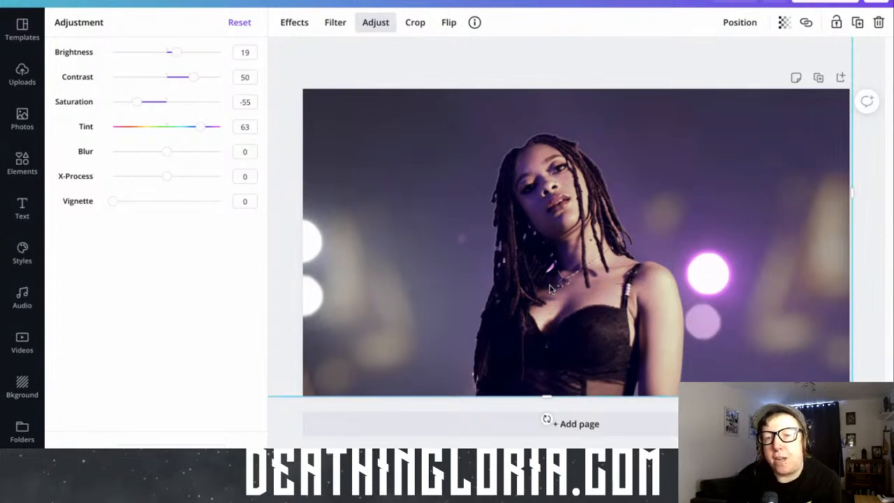
left_click_drag(549, 289, 536, 285)
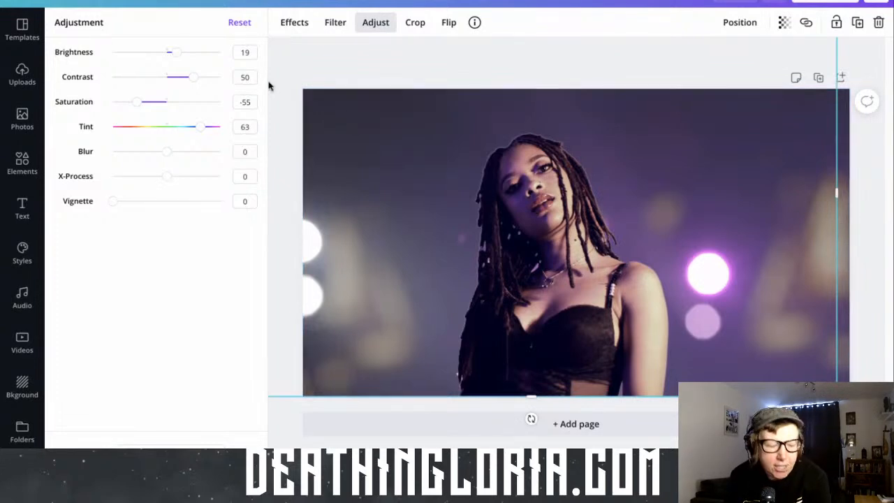
Add the outlined "BE BRAVE" font combination, scale it to size 163 and place it in the page's upper-left corner beside the woman's head
left_click(22, 212)
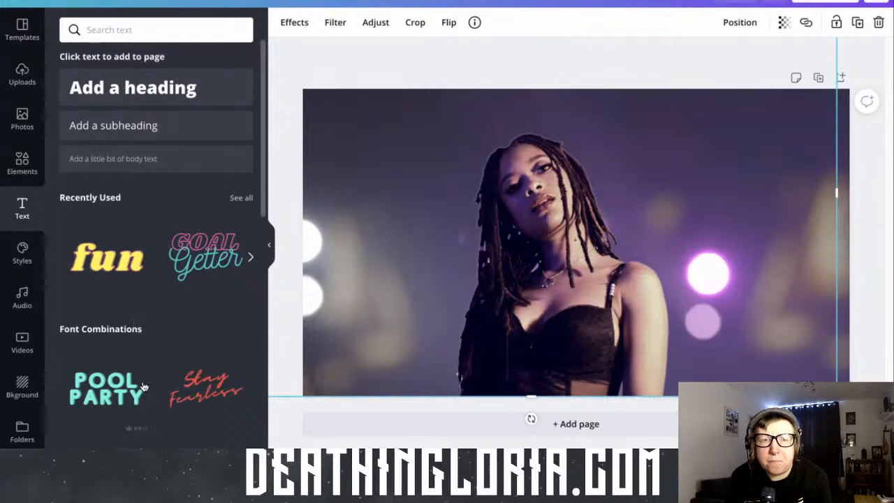
scroll(194, 299, "down", 4)
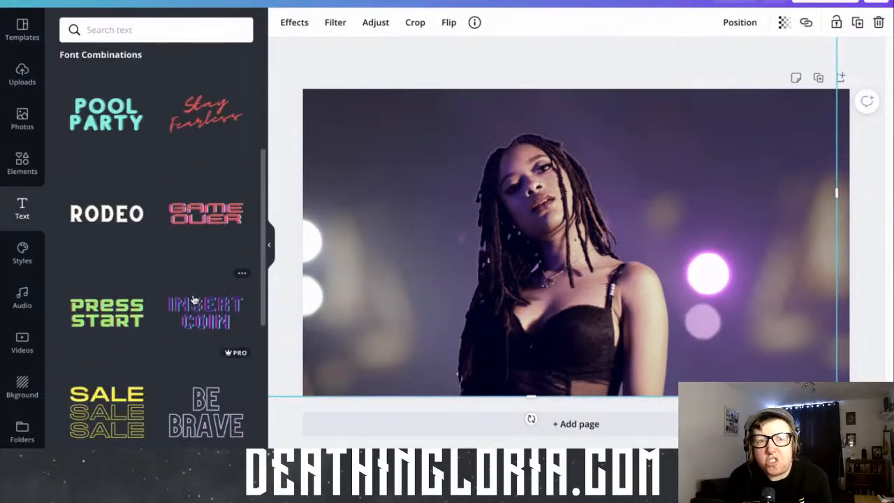
scroll(194, 299, "down", 3)
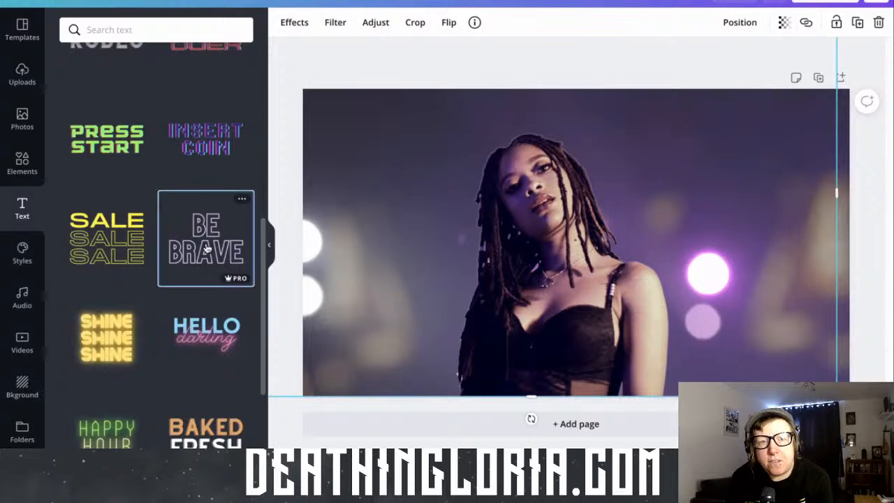
left_click(207, 248)
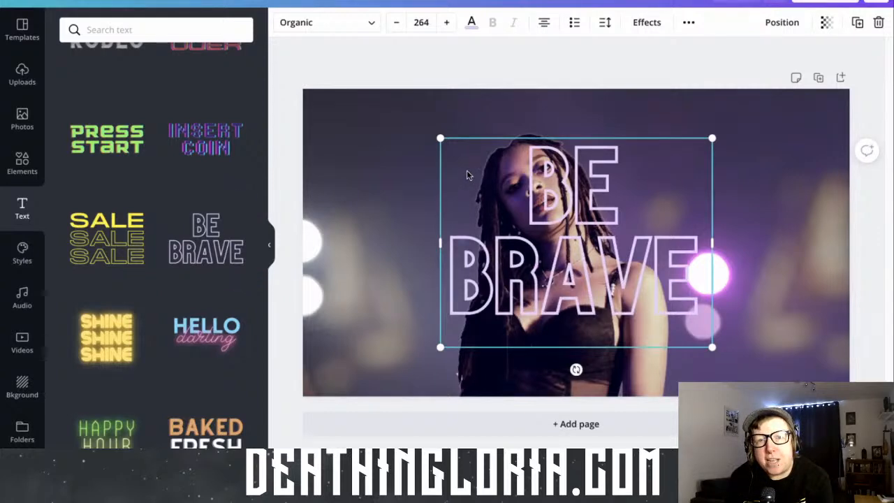
left_click_drag(452, 168, 322, 128)
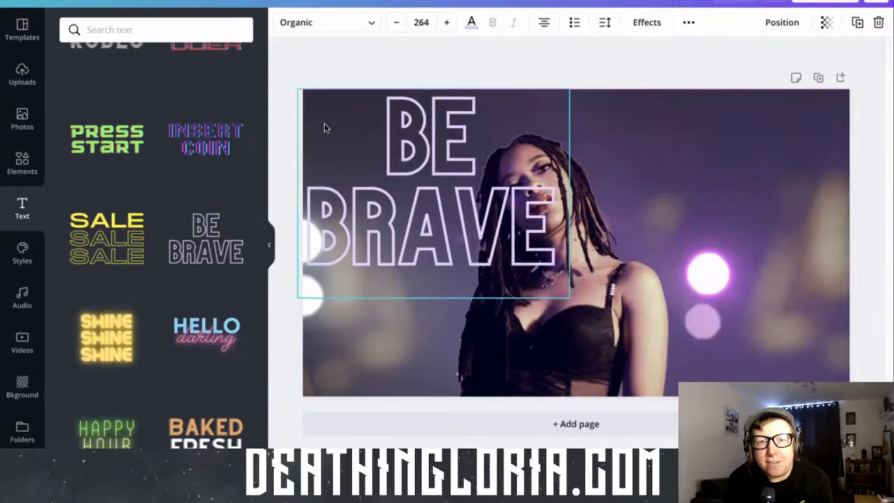
left_click_drag(562, 295, 469, 219)
mouse_move(426, 176)
left_mouse_down()
mouse_move(429, 203)
mouse_move(433, 178)
left_mouse_up()
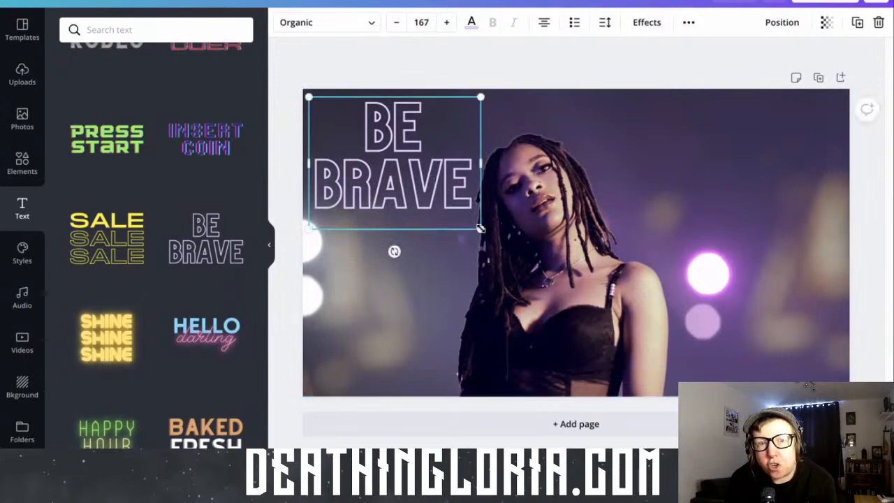
left_click_drag(480, 229, 477, 225)
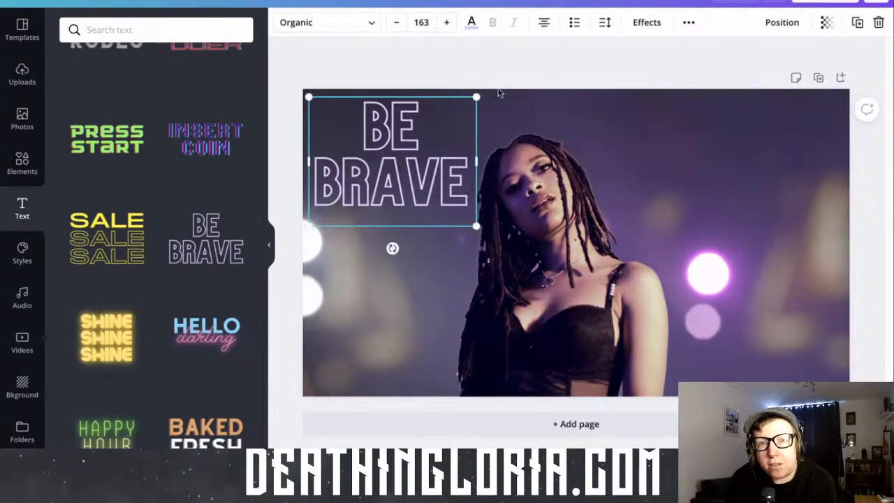
Try the Shadow, Lift, Hollow, Splice, Echo, Glitch and Neon effects in turn on the "BE BRAVE" text, returning to Hollow
left_click(637, 25)
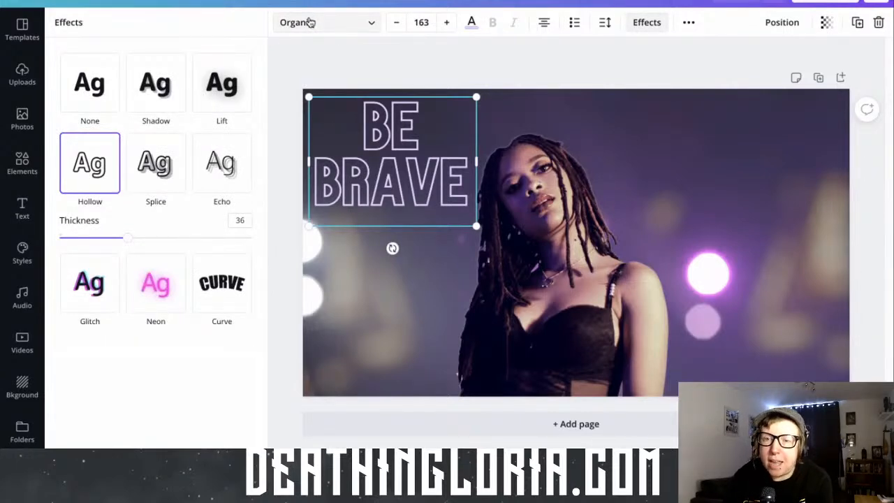
left_click(132, 77)
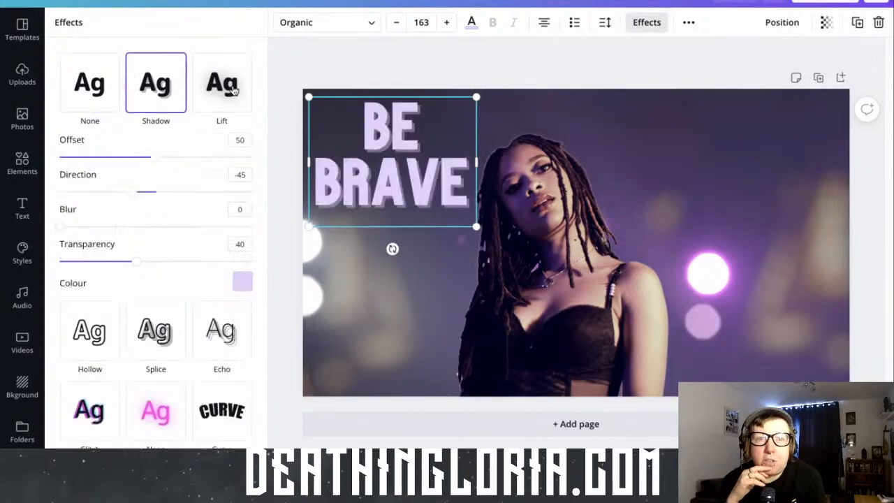
left_click(235, 90)
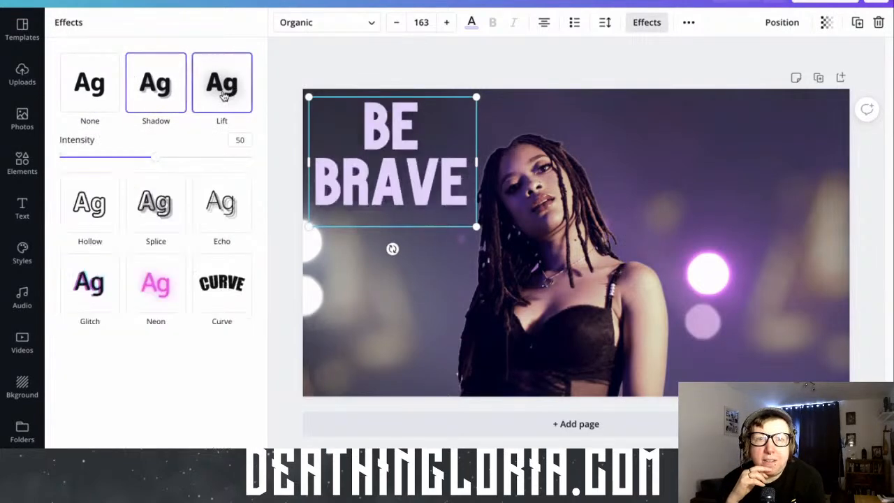
left_click(77, 222)
left_click(154, 175)
left_click(211, 173)
left_click(159, 176)
left_click(82, 172)
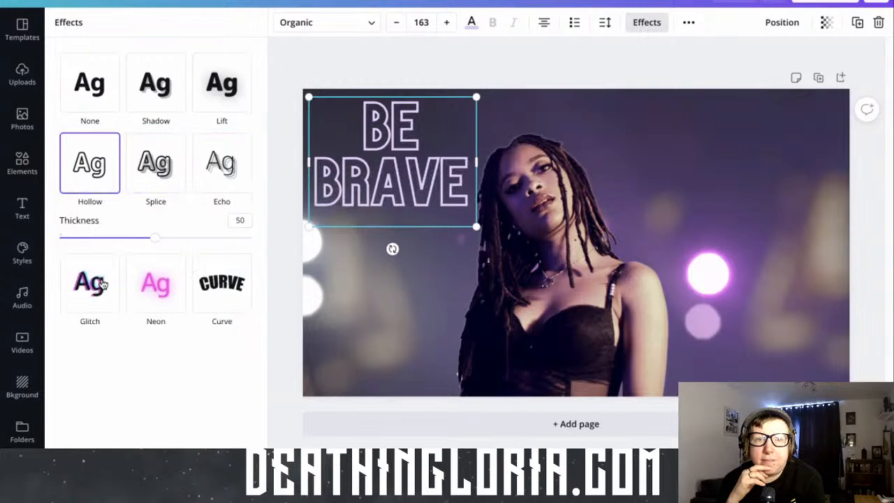
left_click(102, 282)
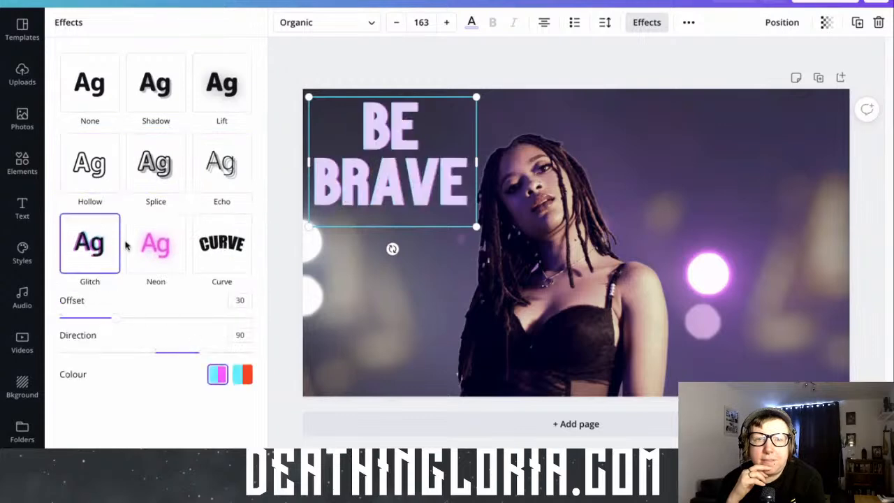
left_click(172, 248)
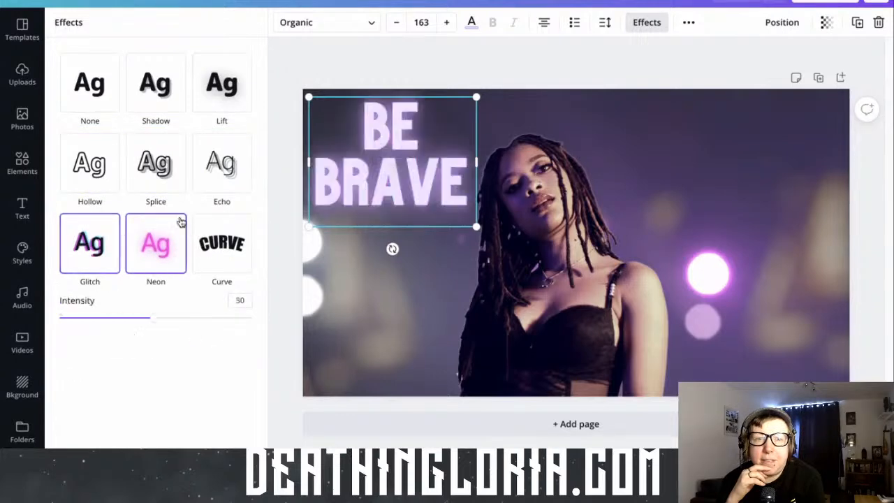
left_click(101, 163)
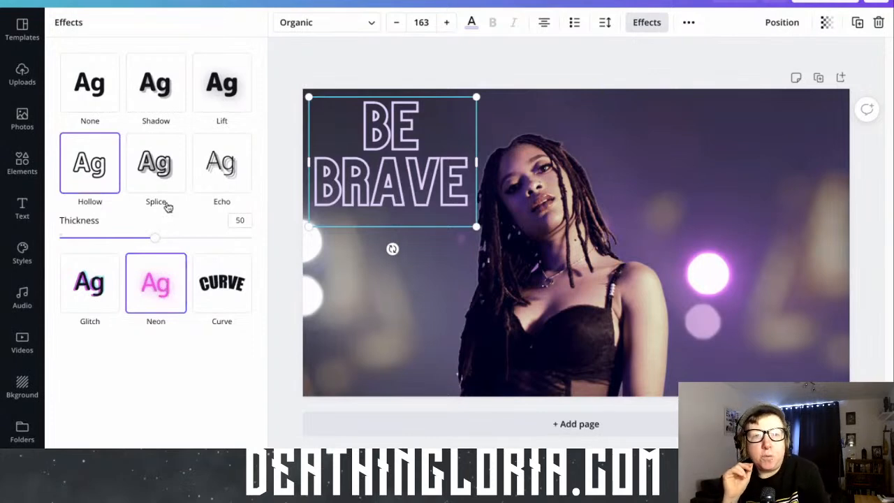
Apply the Neon effect to the "BE BRAVE" text, try its lowest and highest intensity, and set the intensity to 24
left_click(170, 286)
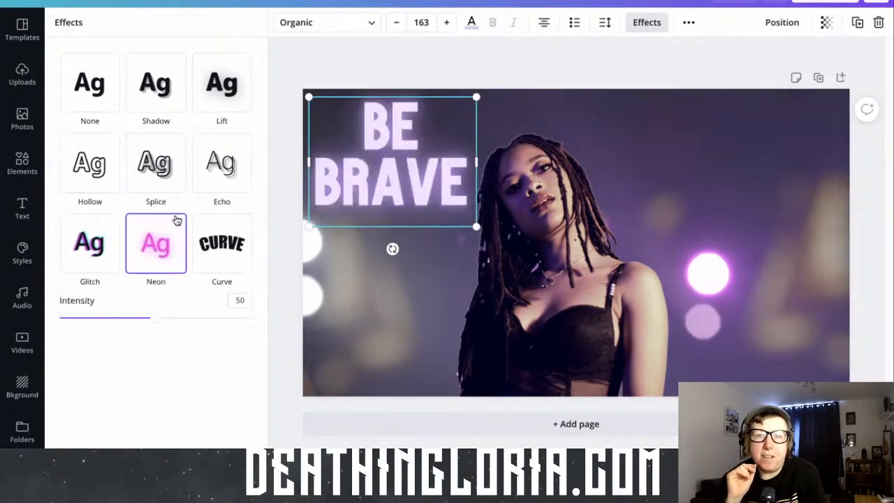
left_click(151, 320)
left_click_drag(149, 325, 60, 318)
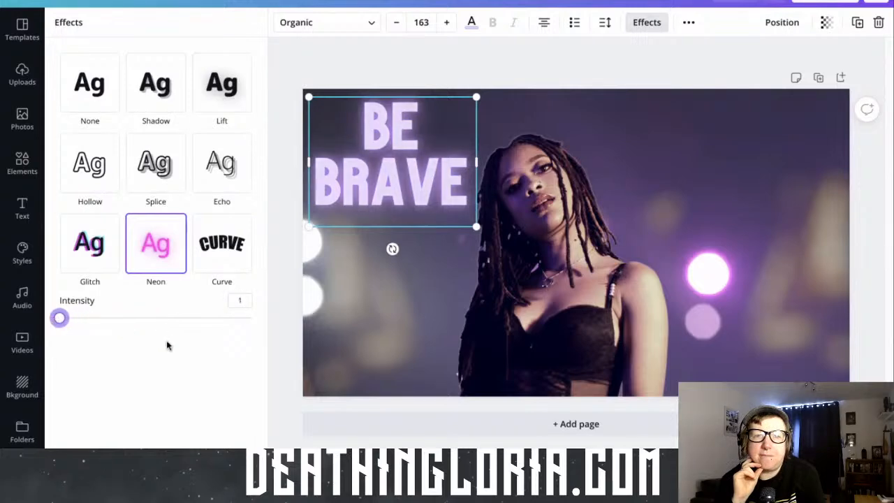
left_click(86, 319)
left_click_drag(87, 318, 283, 324)
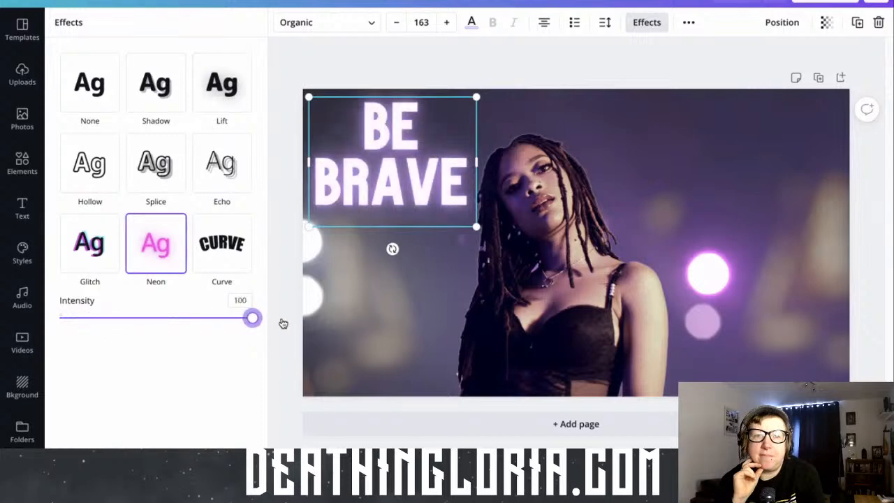
left_click_drag(207, 327, 105, 328)
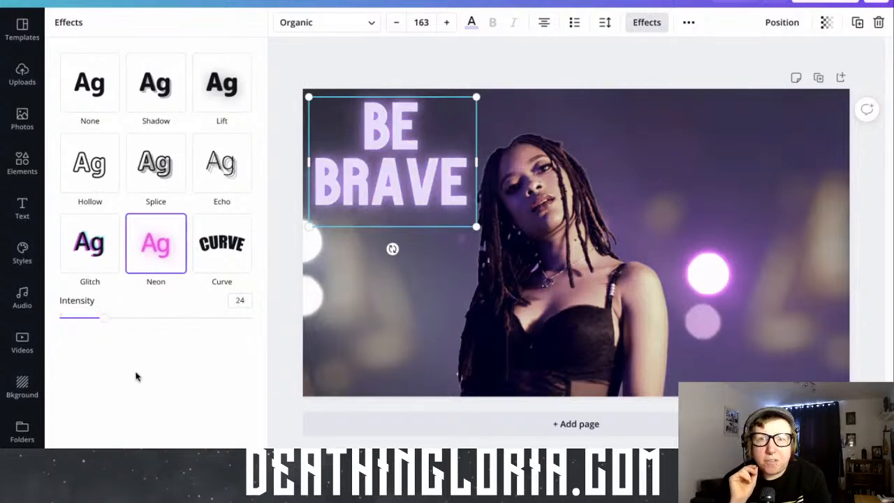
Compare the default magenta and pink on the "BE BRAVE" text and set the text colour to Magenta #cb6ce6
left_click(471, 23)
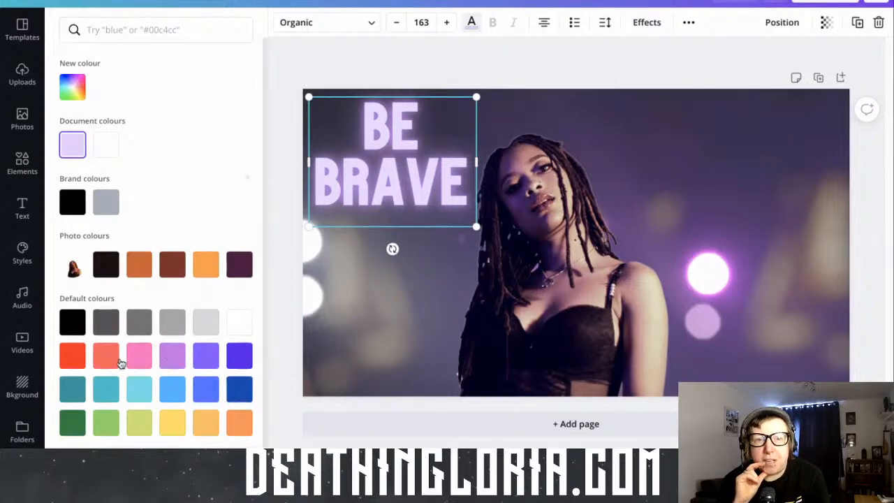
left_click(172, 358)
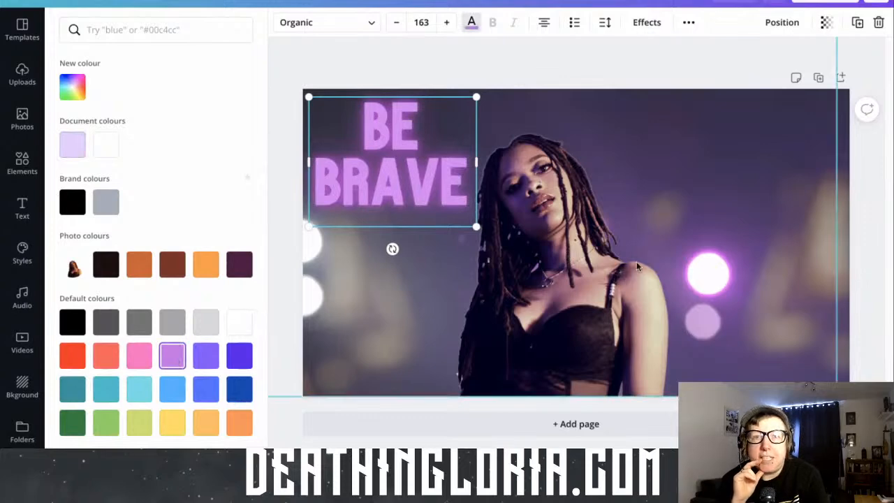
left_click(139, 355)
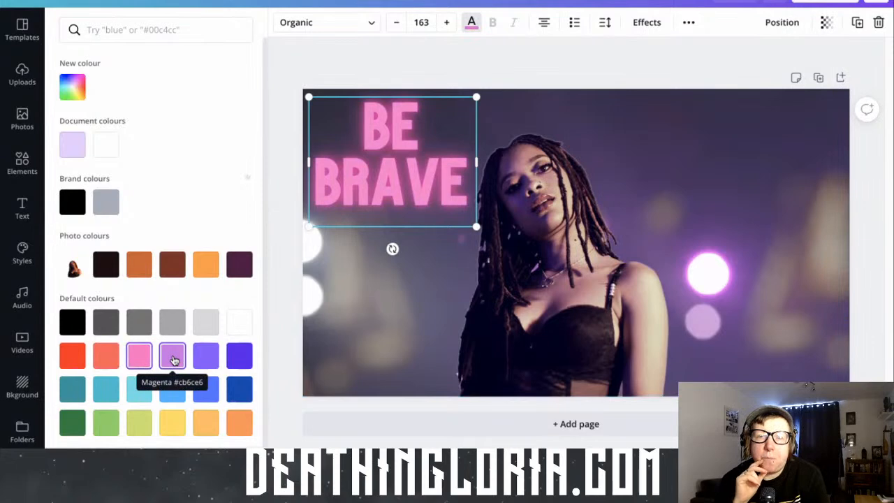
left_click(174, 360)
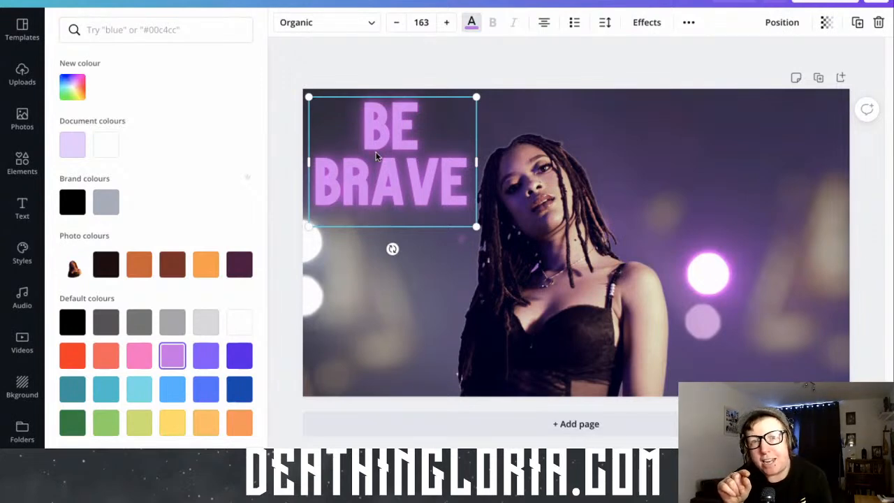
Try left and right alignment and a bulleted list on the "BE BRAVE" text, returning to centred text without bullets
left_click(546, 24)
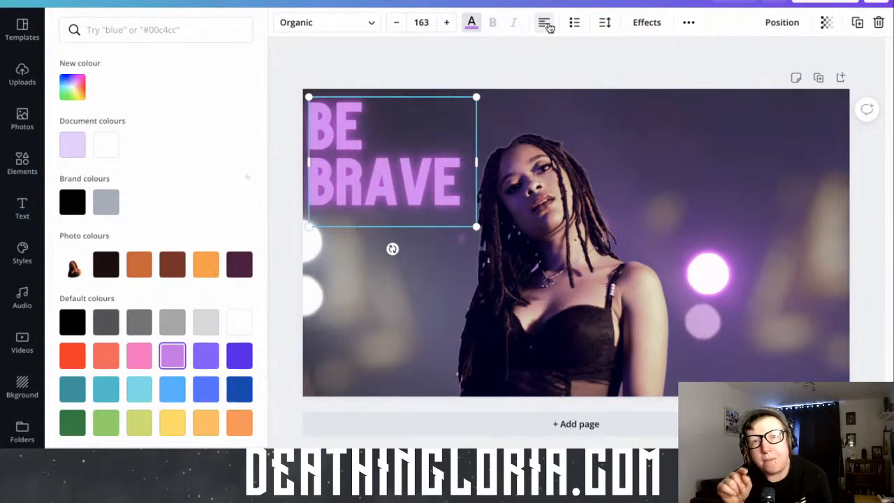
left_click(546, 24)
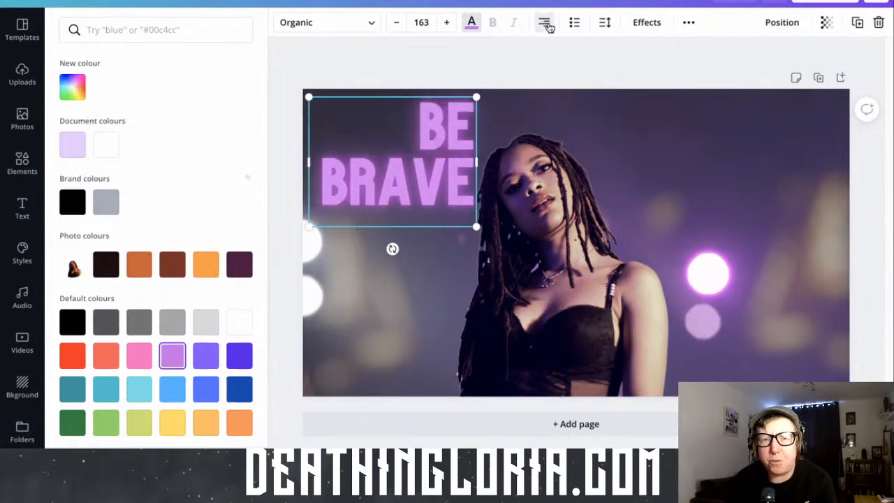
left_click(546, 24)
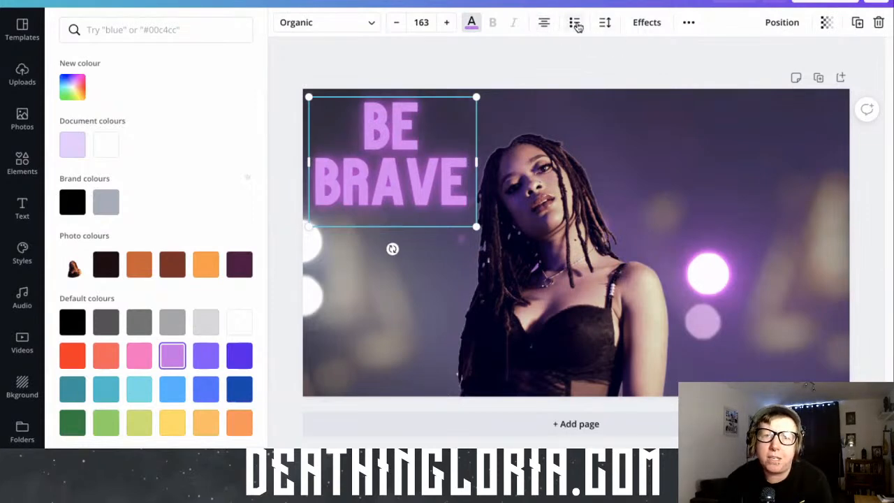
left_click(574, 23)
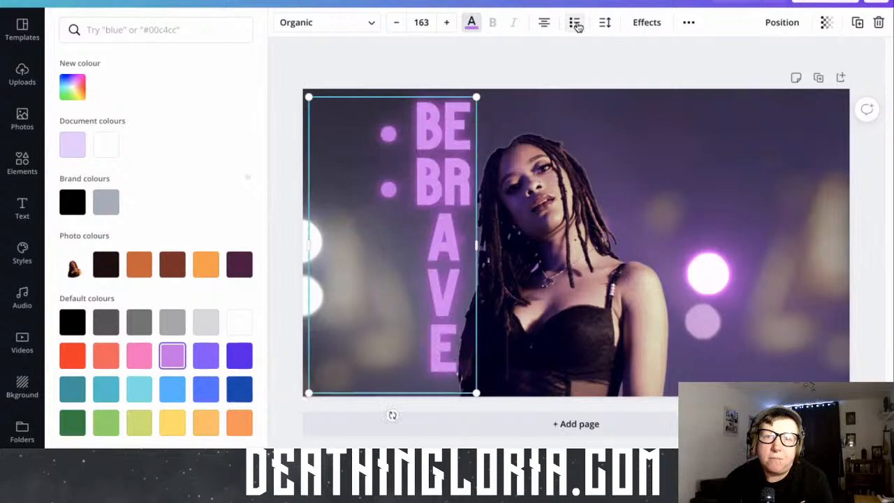
left_click(575, 23)
left_click(574, 23)
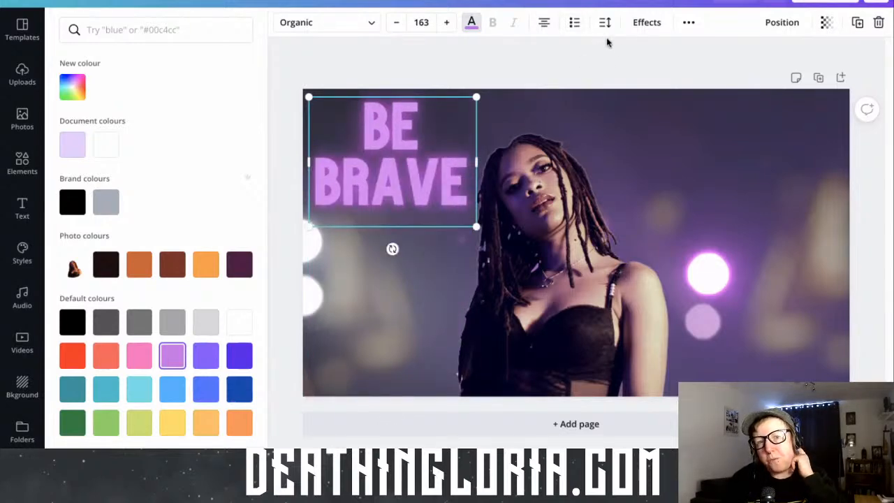
Set the "BE BRAVE" text's line height to 1.07 and keep its letter spacing at 0
left_click(605, 23)
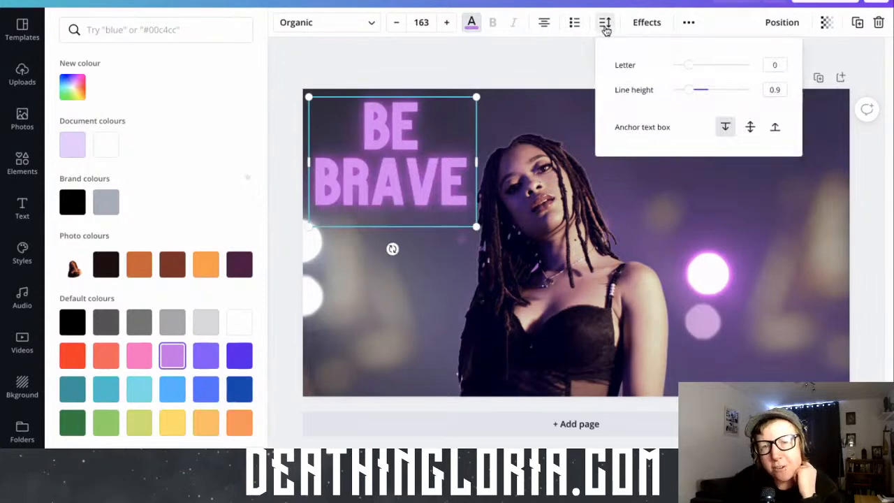
mouse_move(682, 94)
left_mouse_down()
mouse_move(722, 89)
mouse_move(696, 94)
left_mouse_up()
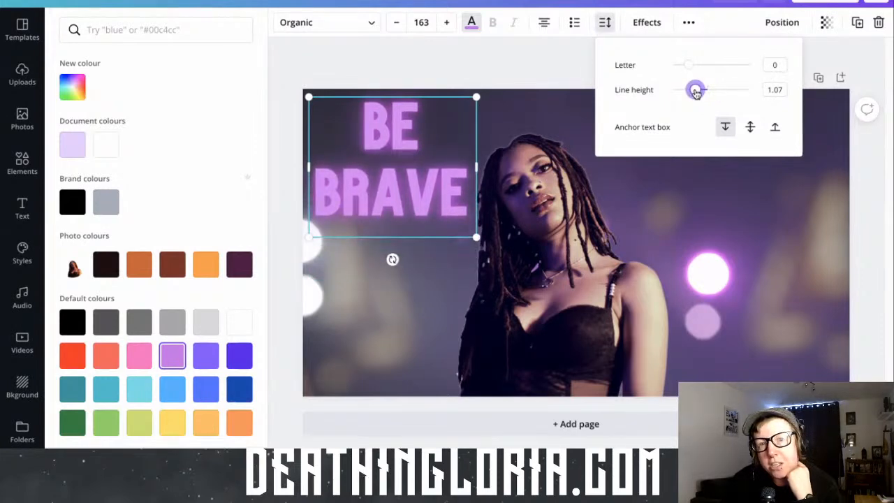
left_click_drag(689, 64, 688, 66)
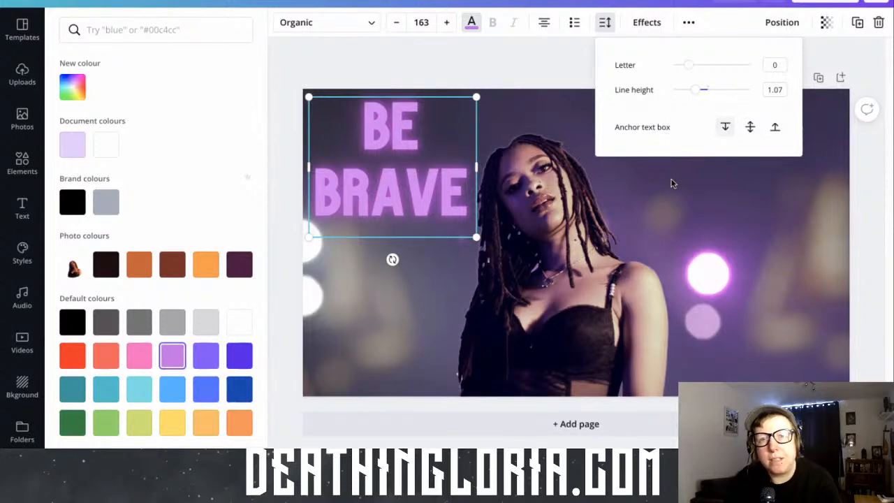
Move the cut-out woman slightly to the right, away from the "BE BRAVE" text
left_click(623, 228)
left_click_drag(602, 270, 614, 271)
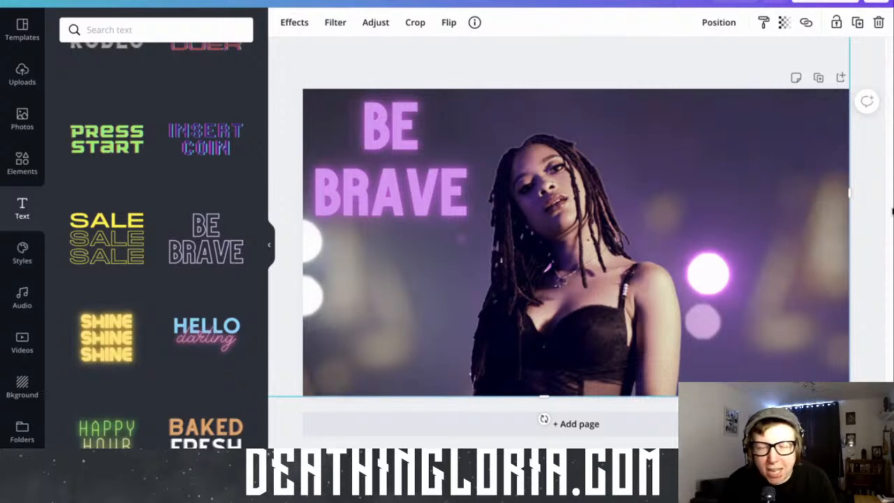
Glance at the audio library and search the elements library for "purple stars animated"
left_click(23, 304)
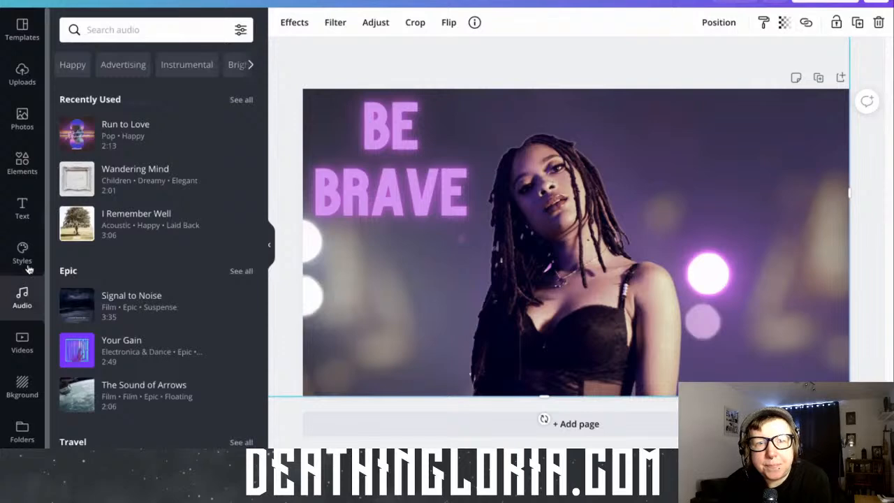
left_click(23, 162)
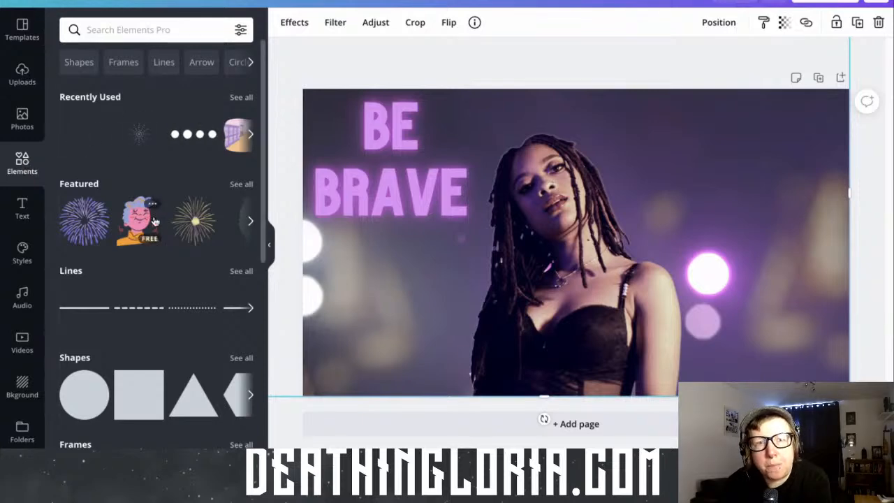
scroll(155, 222, "down", 1)
scroll(144, 79, "up", 1)
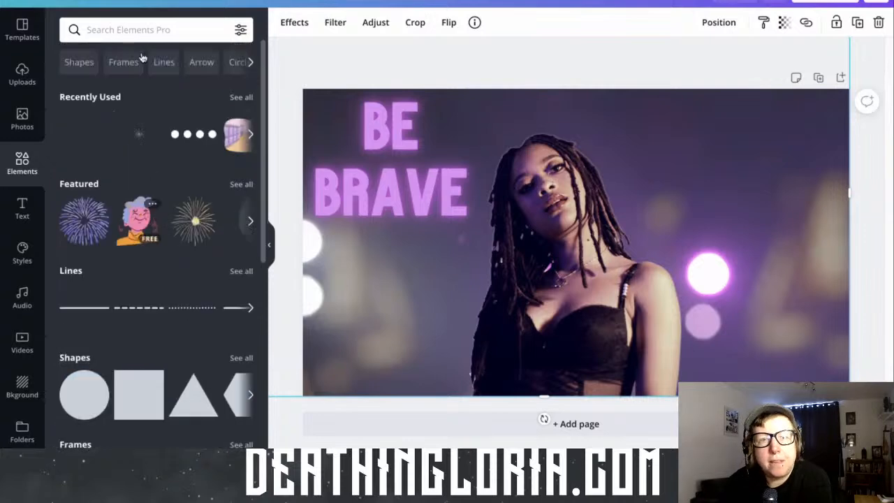
left_click(140, 30)
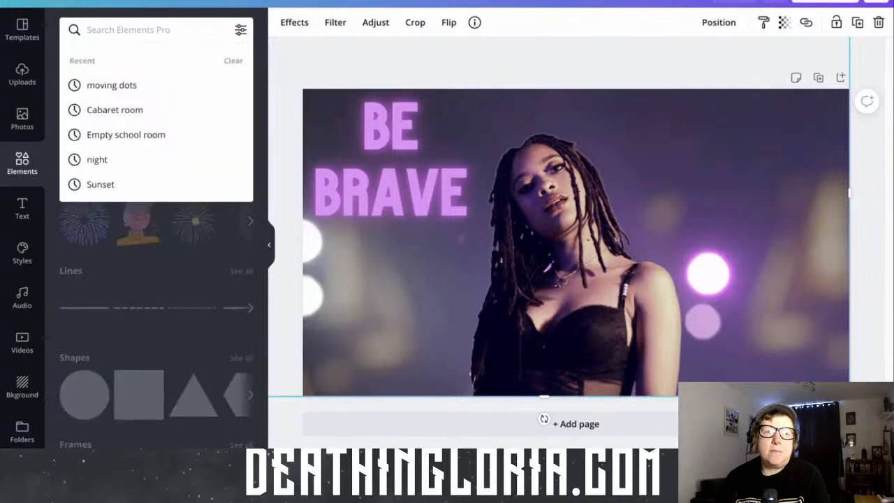
type("purple")
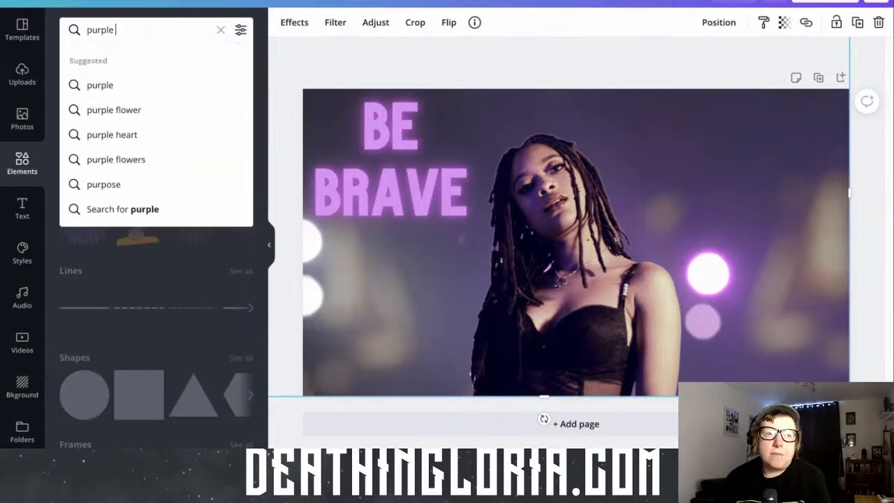
type(" stars")
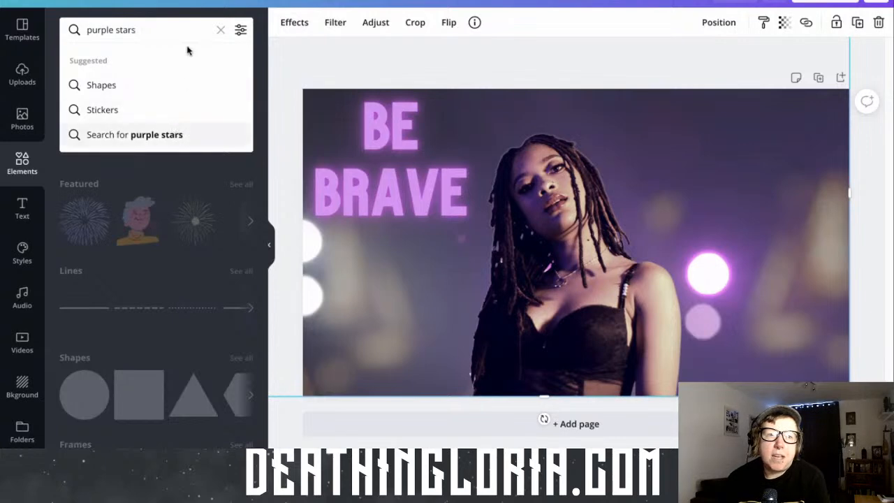
type(" animated")
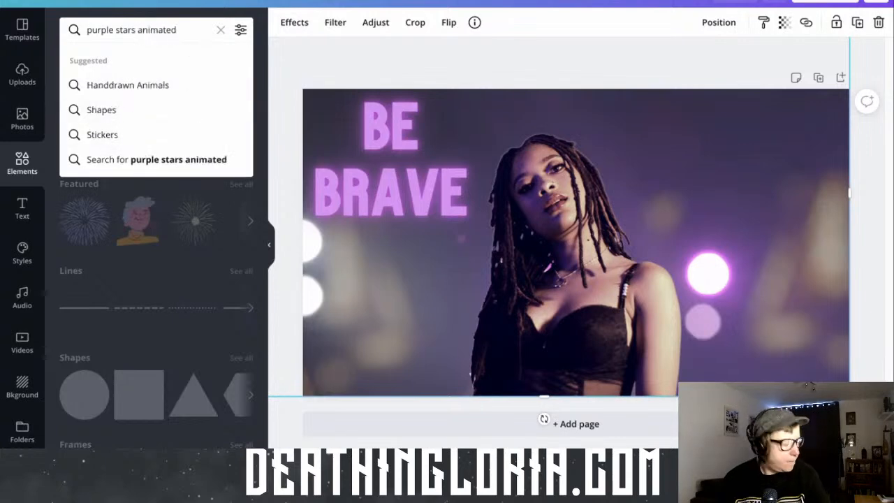
key("Return")
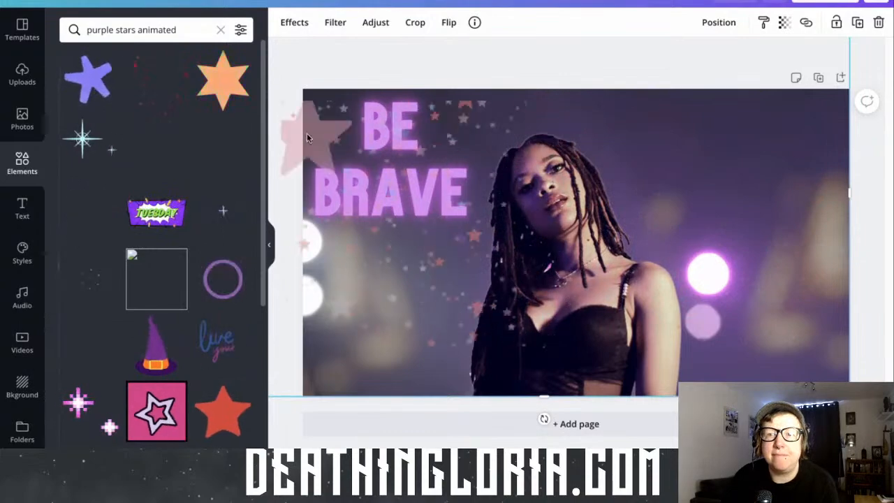
Try dropping the multicoloured stars animation at the page's upper-left corner, and undo the placement to restore the background video
left_click(304, 128)
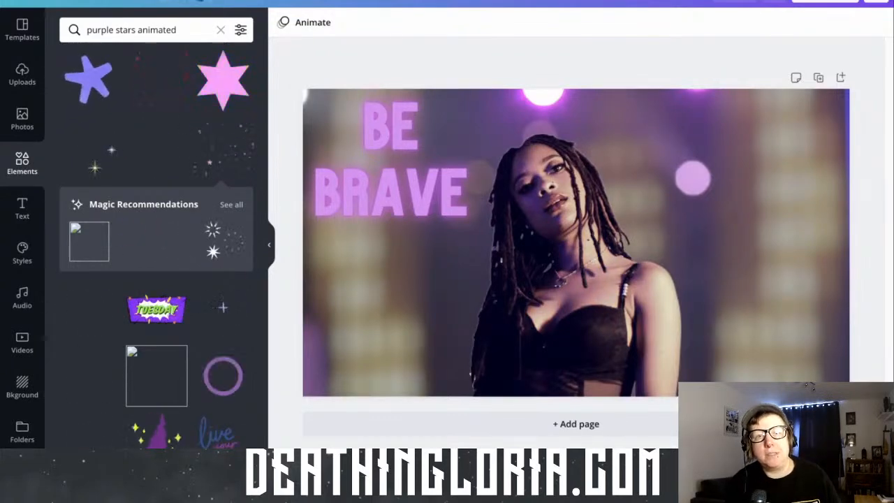
left_click(200, 2)
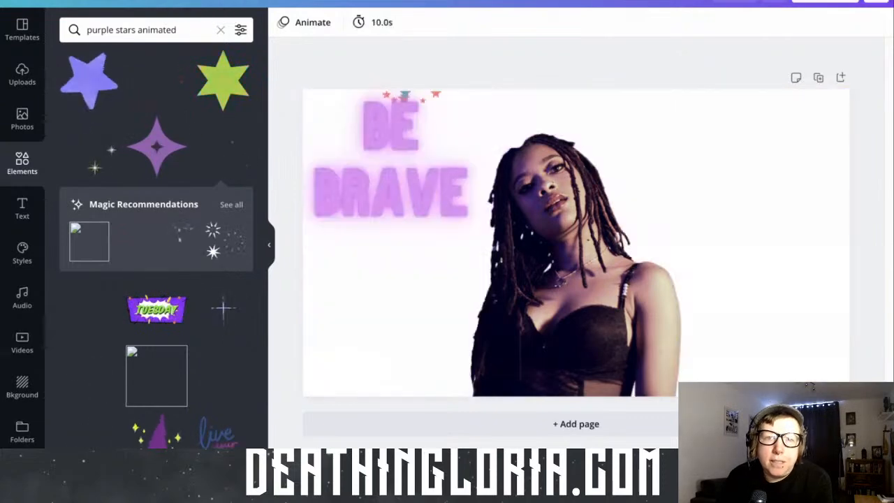
left_click(173, 2)
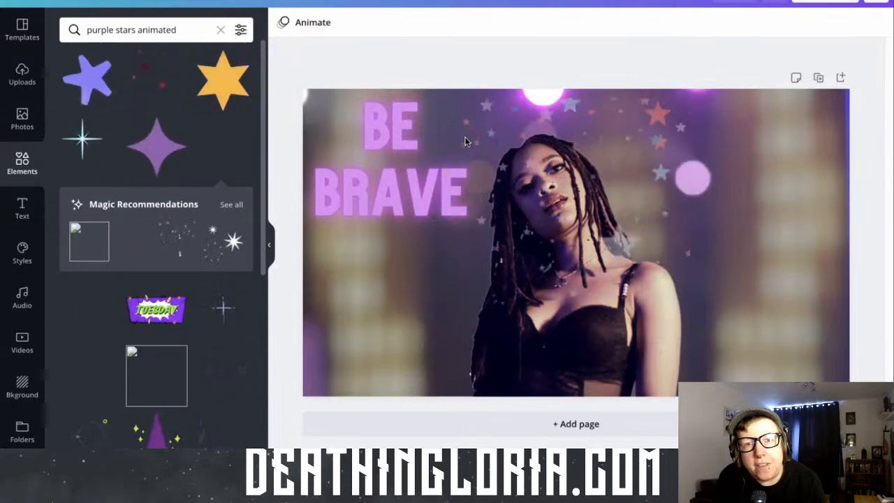
Add the multicoloured stars animation to the page and scale and position it to span the full page width
left_click(596, 299)
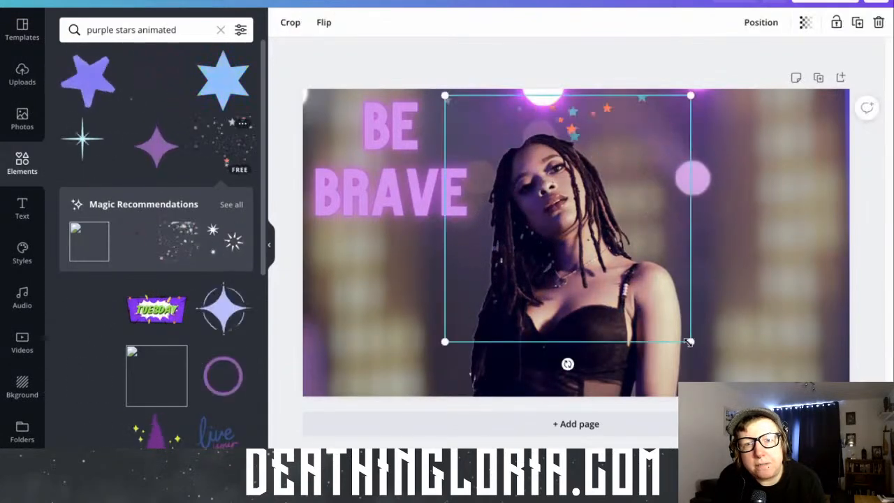
left_click_drag(772, 370, 788, 356)
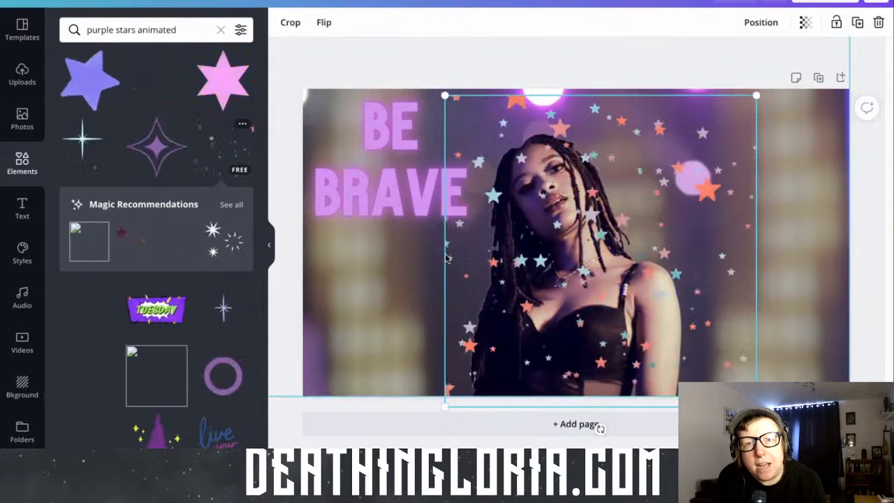
left_click_drag(411, 258, 376, 260)
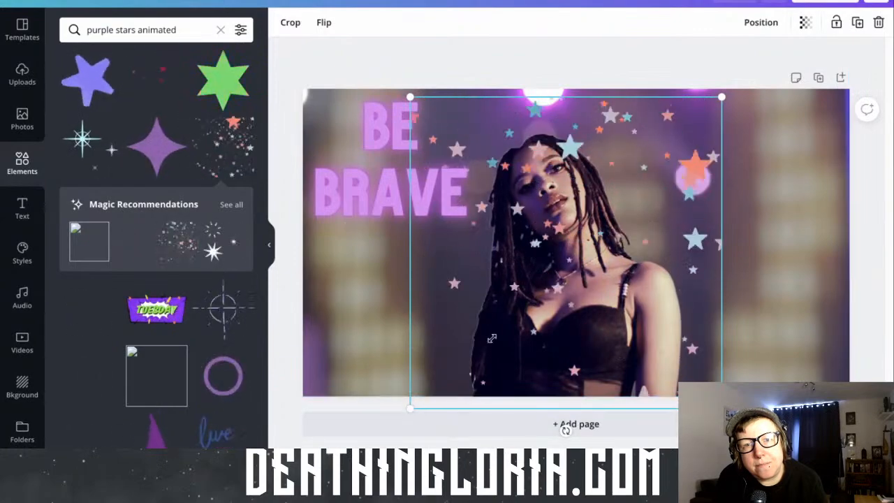
left_click_drag(410, 409, 396, 422)
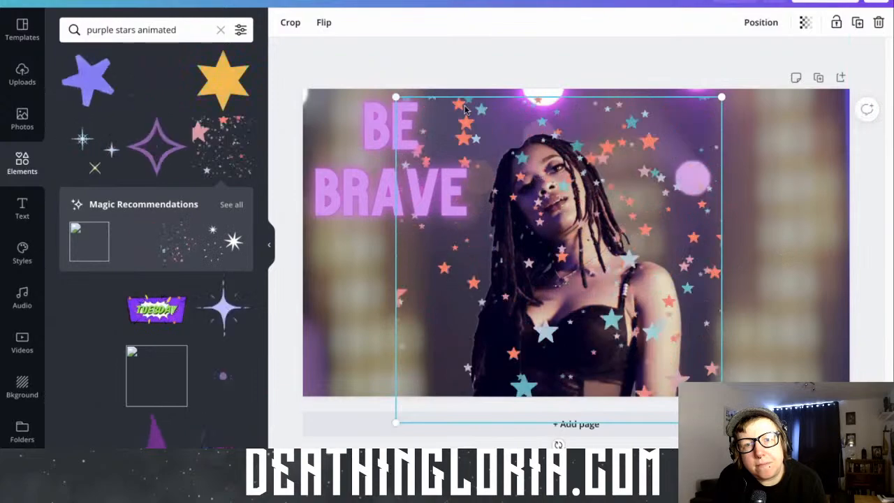
left_click_drag(559, 259, 618, 259)
left_click_drag(455, 97, 222, 91)
left_click_drag(115, 93, 218, 88)
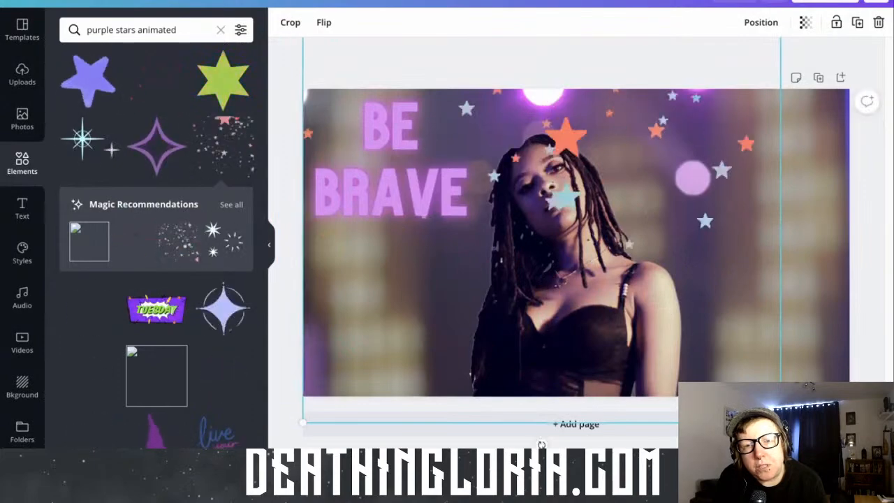
left_click_drag(780, 423, 850, 492)
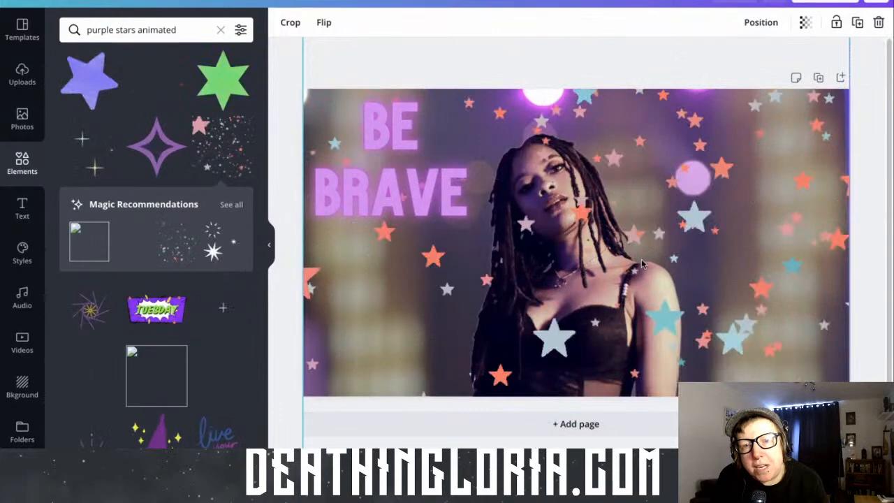
Send the stars animation backwards so it sits behind the "BE BRAVE" text and the cut-out woman
left_click(761, 22)
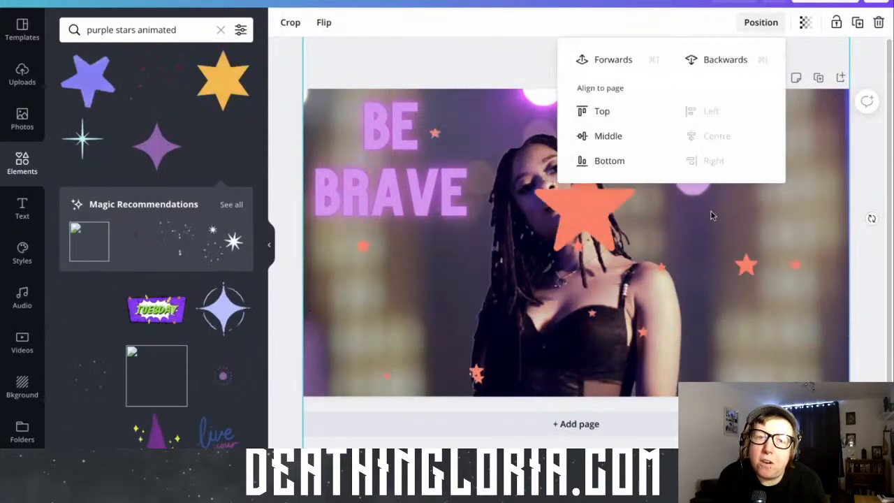
left_click(726, 59)
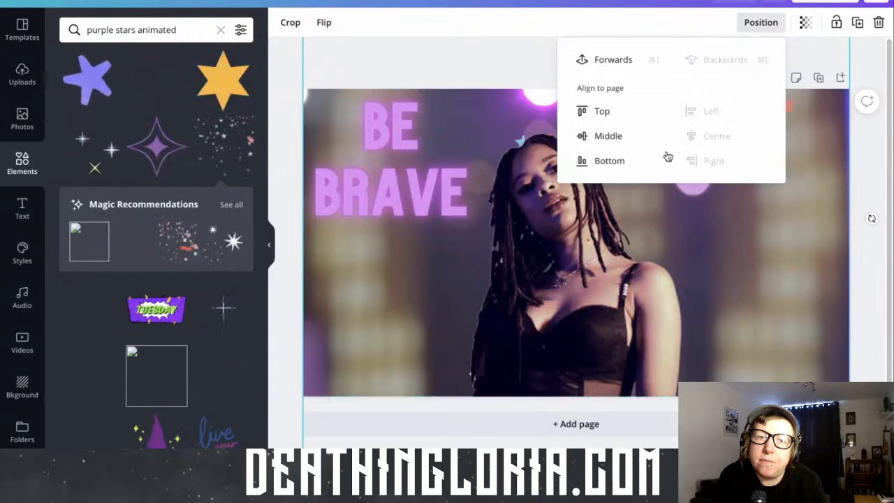
left_click(734, 259)
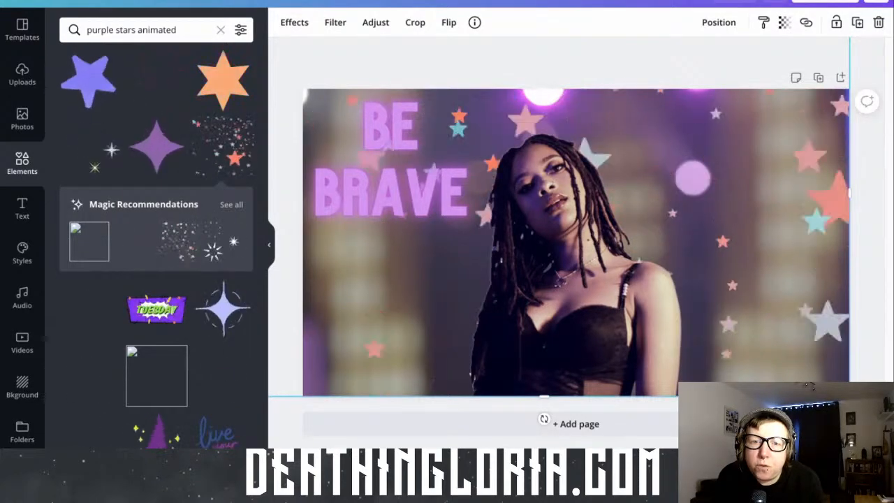
View the design at 10% and 50% zoom, and review the image adjustments applied to the cut-out woman
left_click(761, 447)
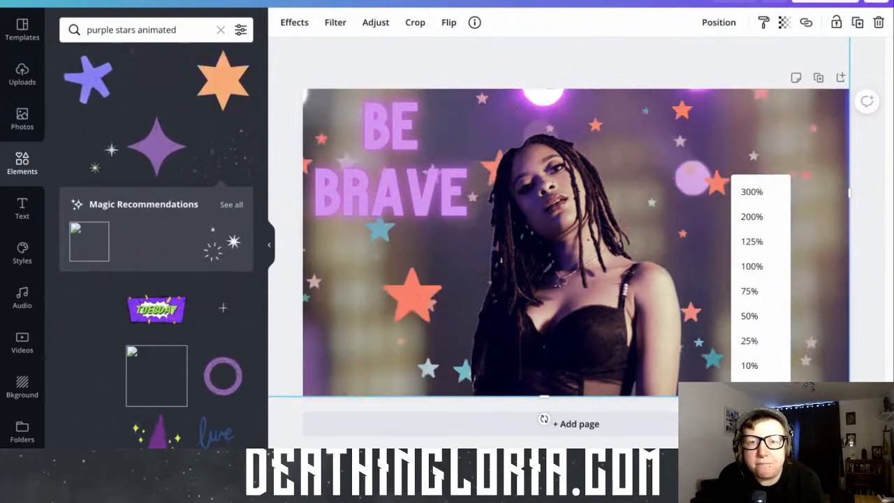
left_click(763, 376)
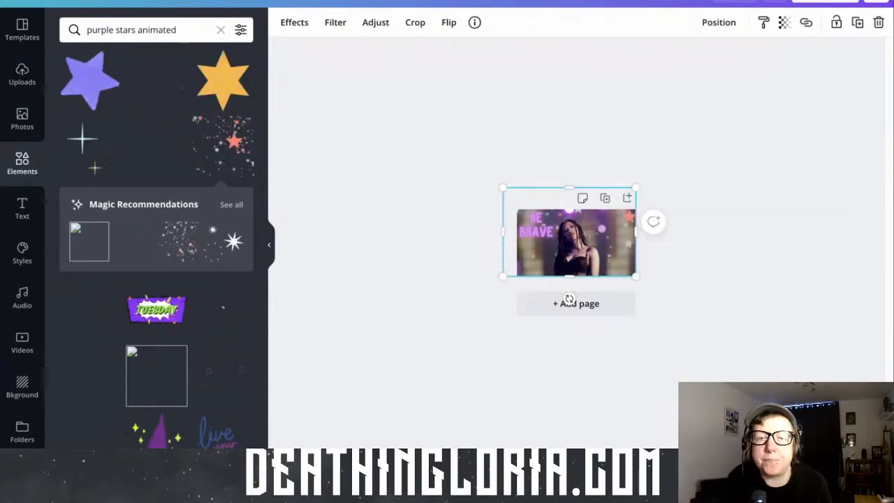
left_click(760, 435)
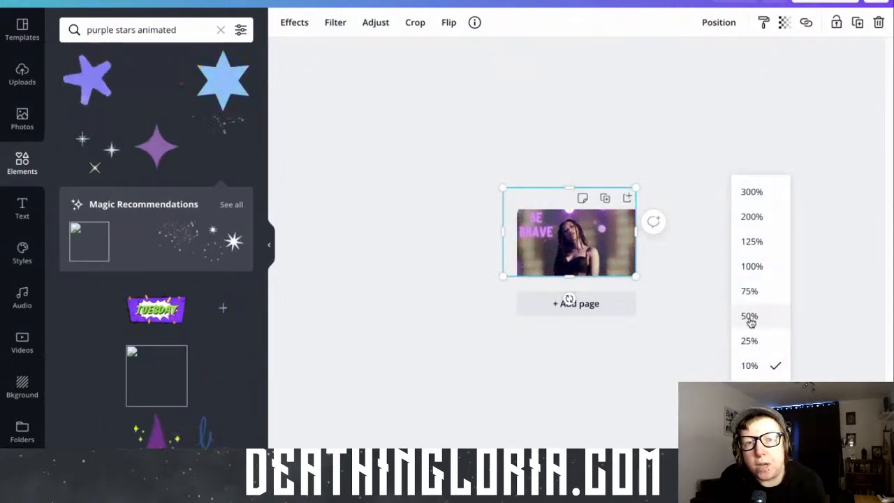
left_click(750, 317)
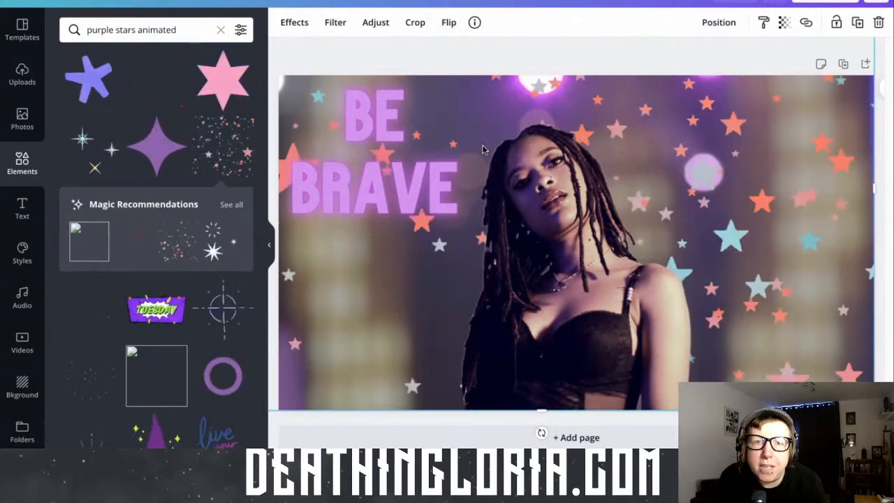
left_click(370, 23)
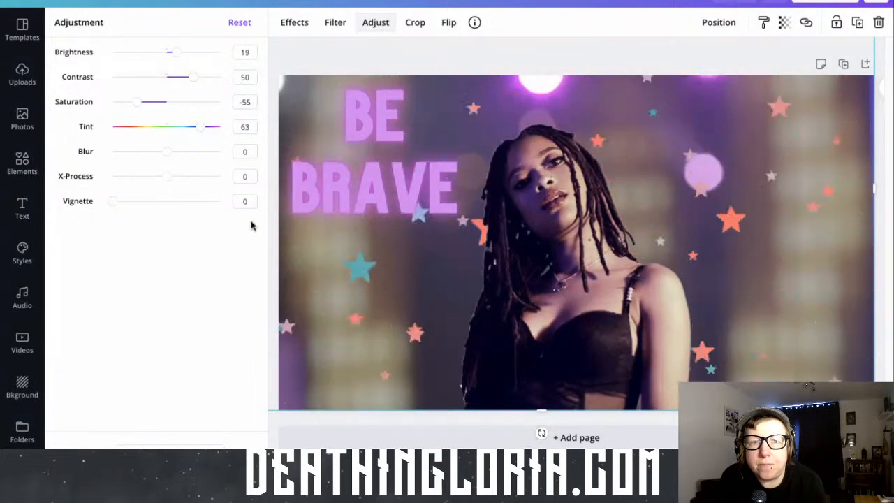
left_click(354, 236)
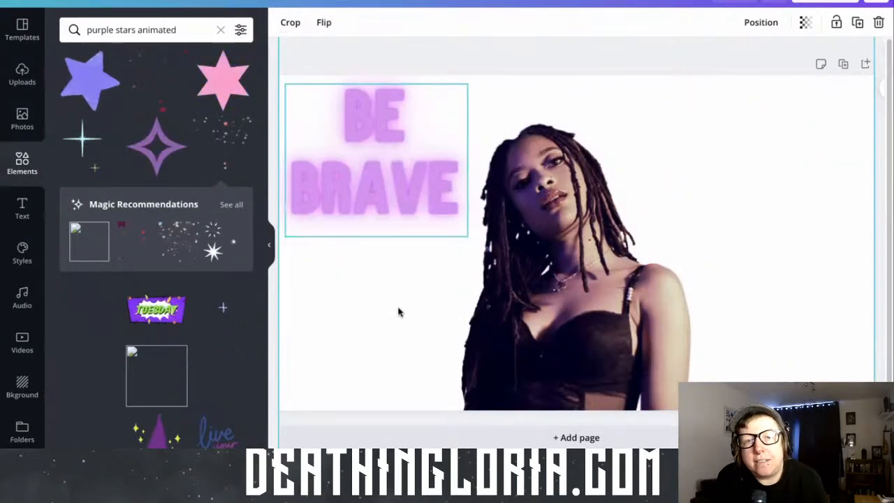
Undo the last two changes to bring back the purple stage-lights background video
left_click(171, 1)
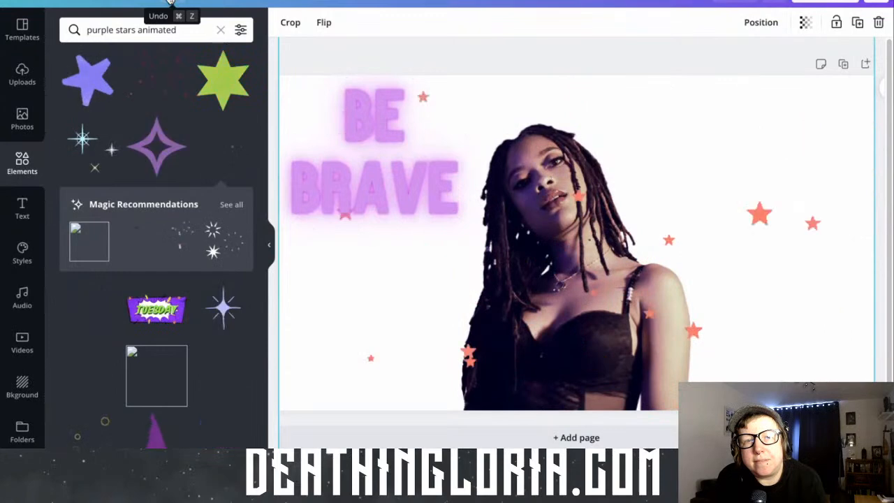
left_click(170, 2)
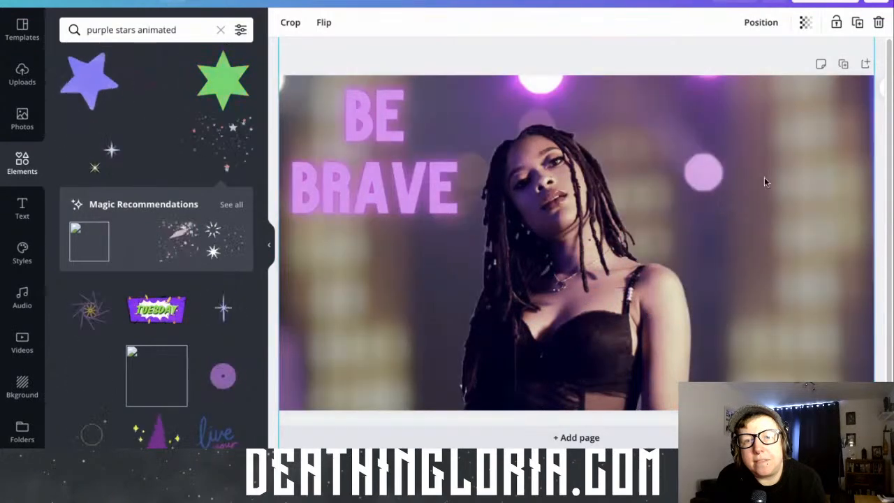
left_click(658, 53)
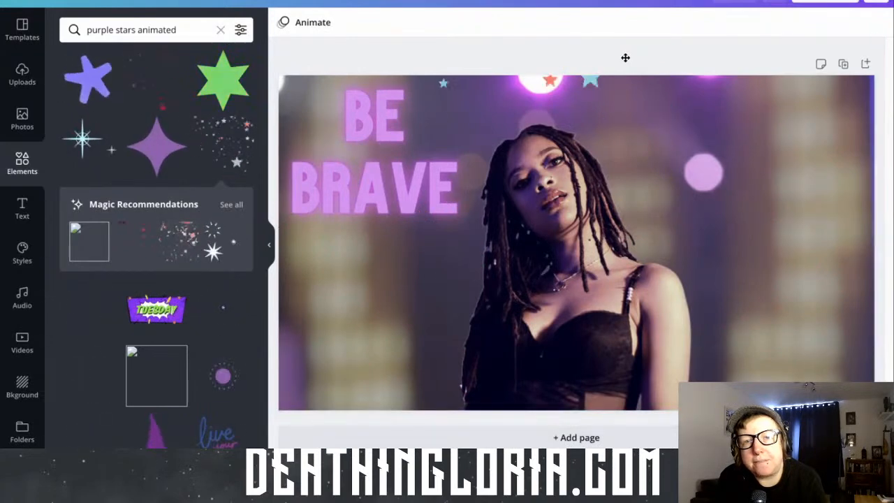
Try reducing the cut-out woman's transparency value to 75
left_click(650, 109)
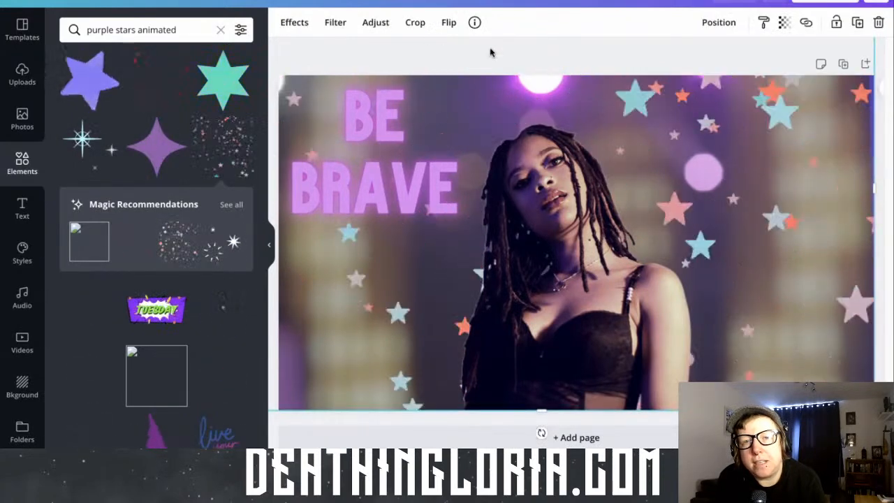
left_click(787, 28)
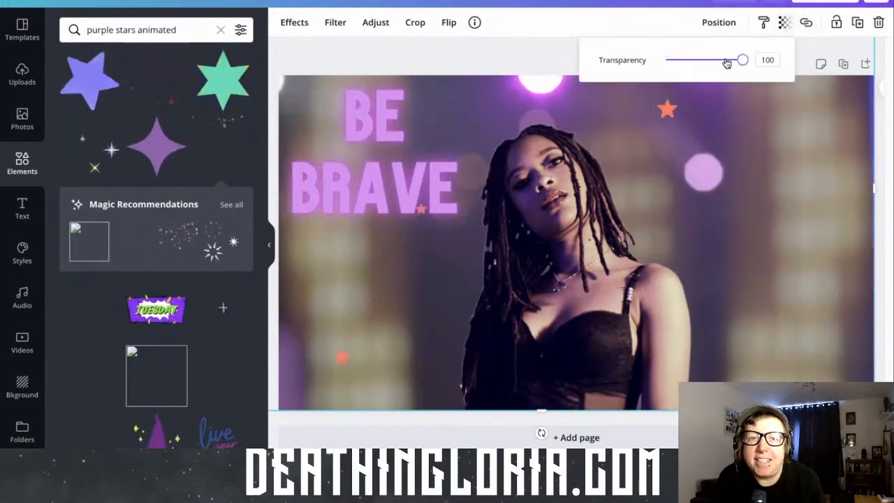
mouse_move(742, 61)
left_mouse_down()
mouse_move(669, 63)
mouse_move(743, 64)
mouse_move(724, 63)
left_mouse_up()
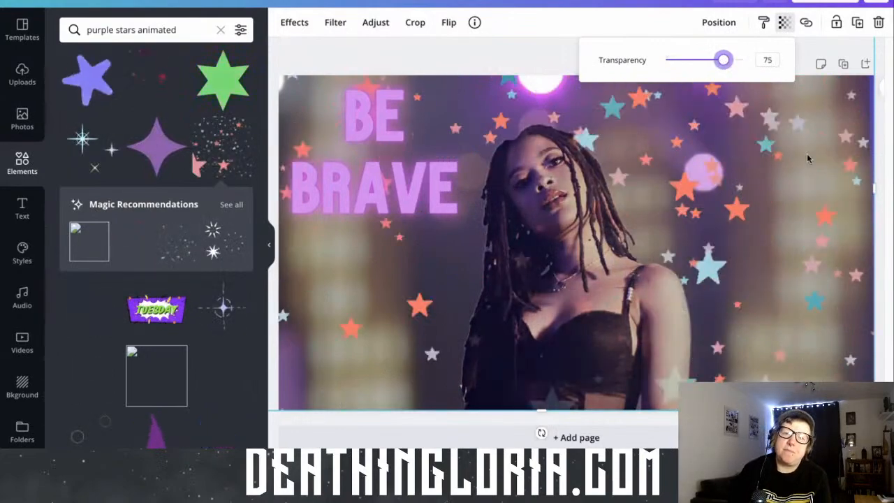
left_click(814, 188)
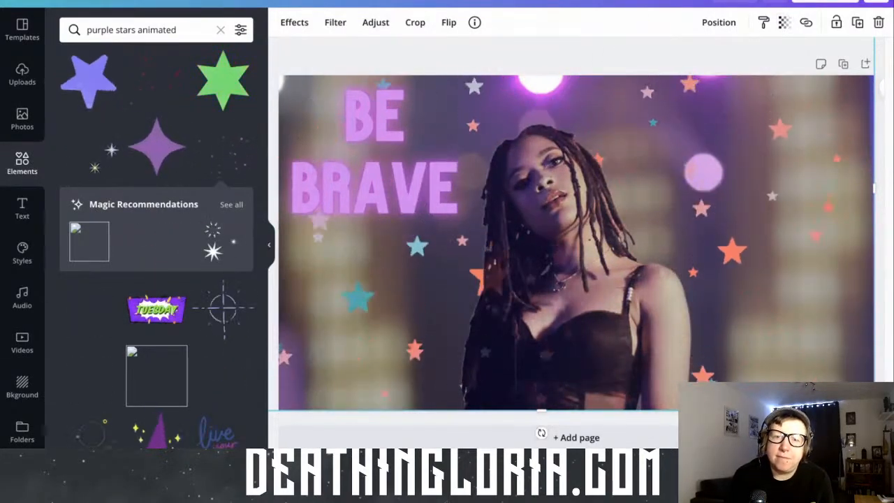
Lower the cut-out woman's transparency value to 56 and judge the effect on the reduced page
double_click(768, 397)
left_click(753, 436)
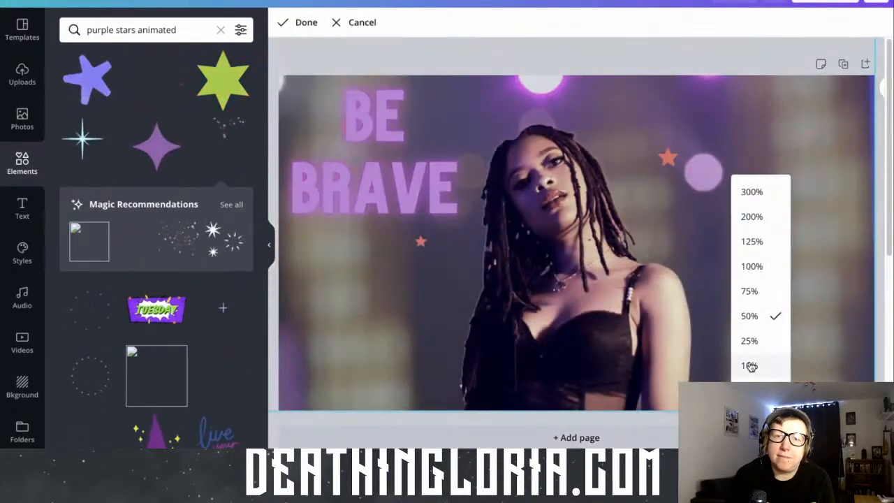
left_click(751, 366)
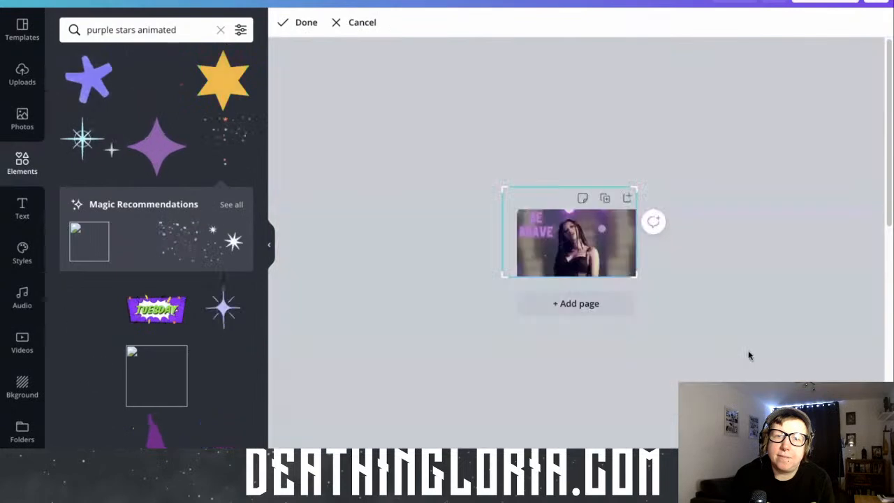
left_click(503, 198)
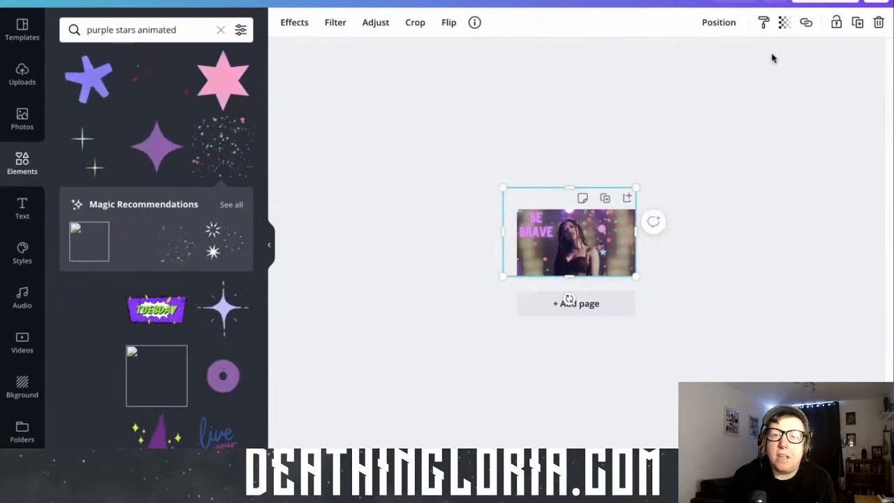
left_click_drag(742, 61, 698, 67)
left_click(727, 63)
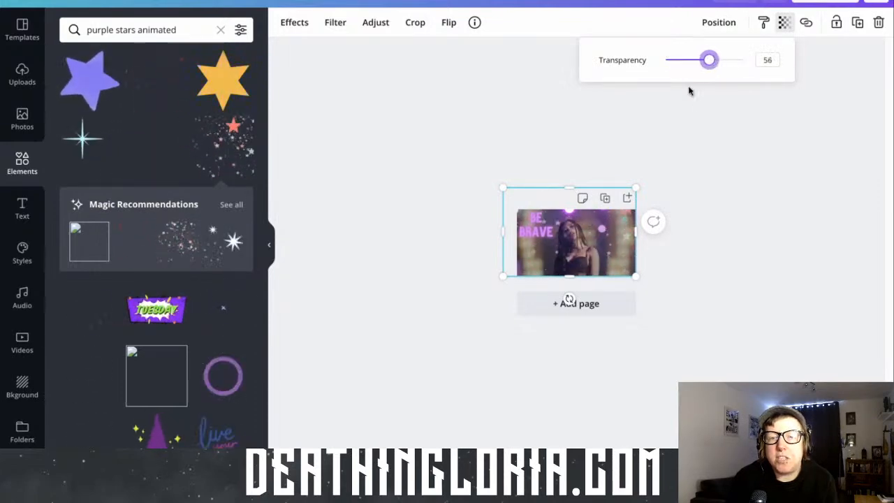
left_click(518, 193)
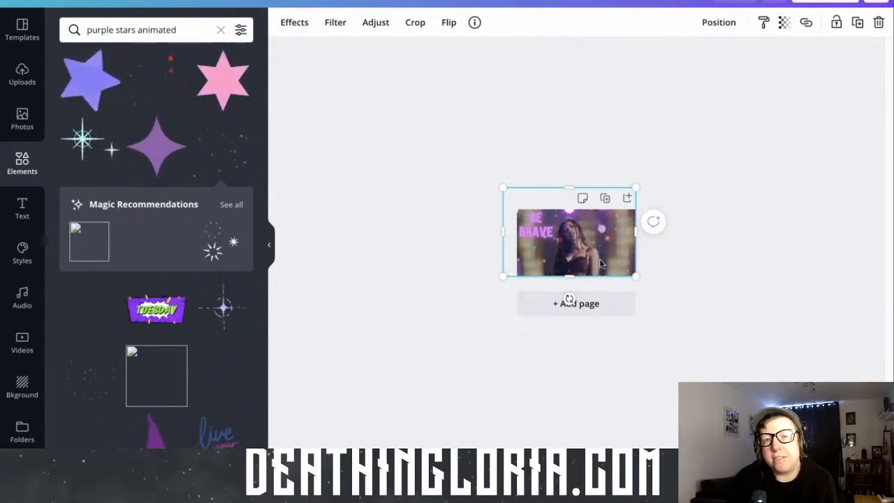
Restore the cut-out woman's transparency value to 100
left_click(761, 433)
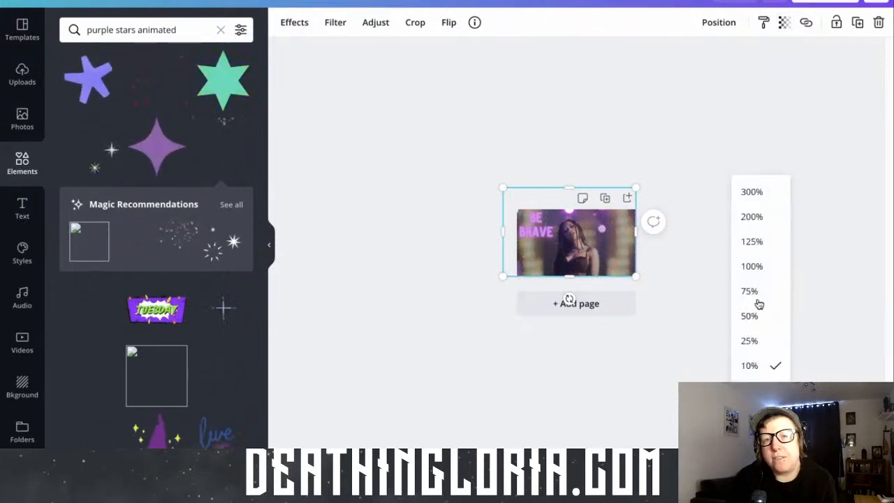
left_click(752, 266)
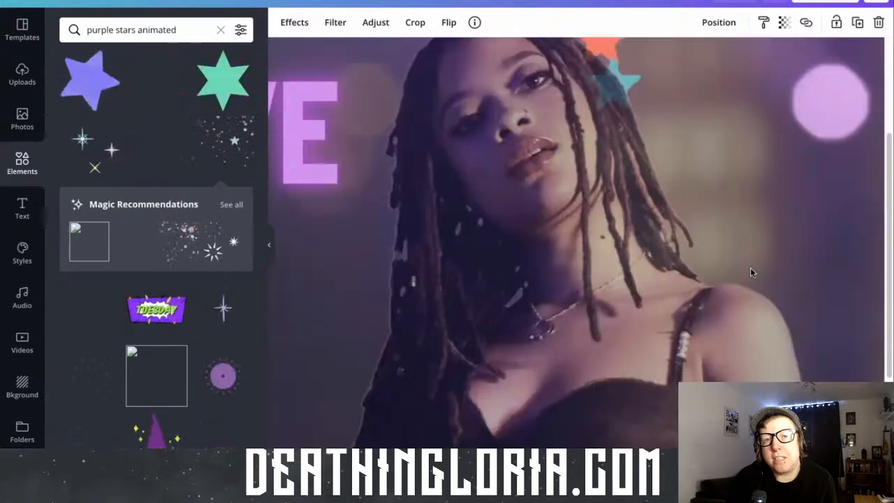
left_click(761, 433)
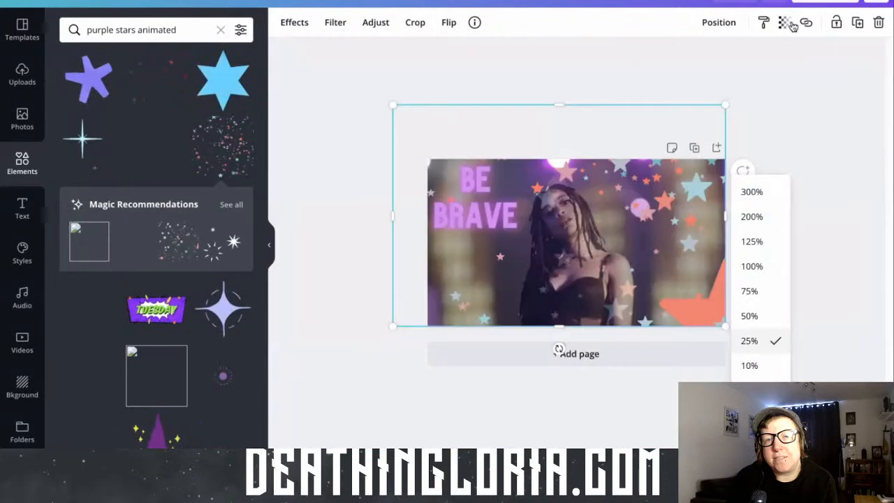
left_click(786, 24)
left_click_drag(700, 62, 746, 61)
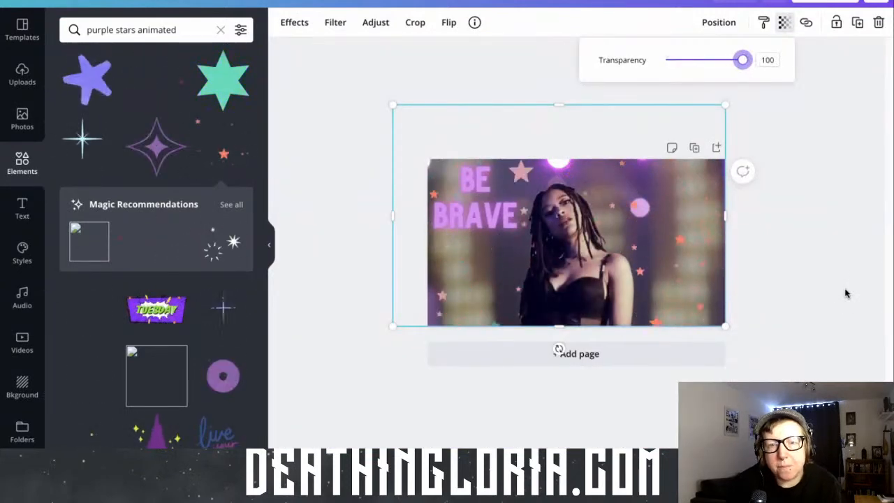
left_click(845, 293)
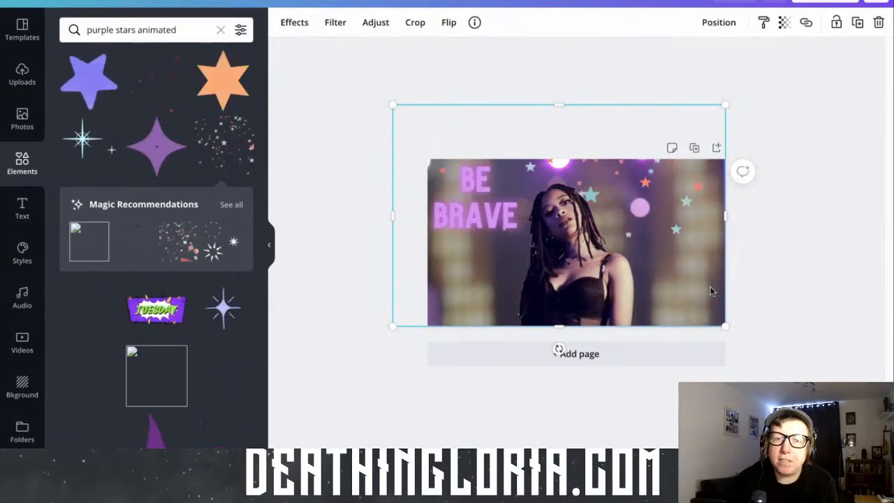
Send the cut-out woman one layer backwards so the stars animation passes in front of her
left_click(732, 24)
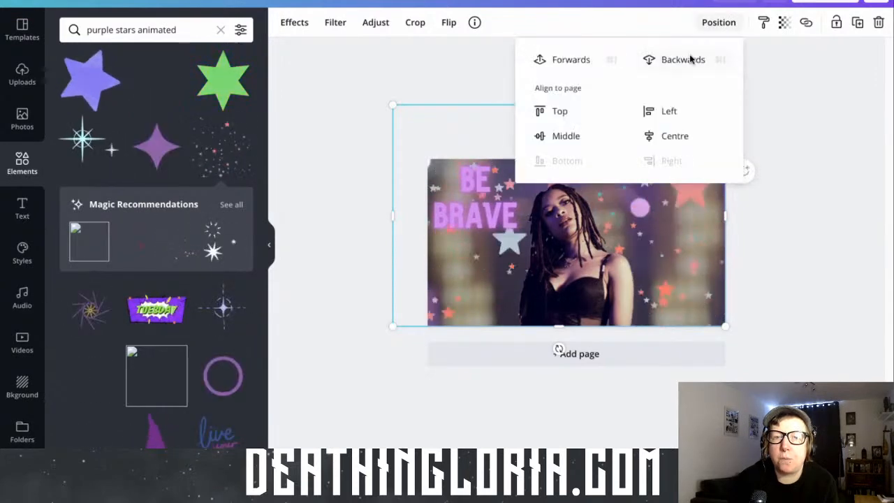
left_click(683, 59)
left_click(720, 197)
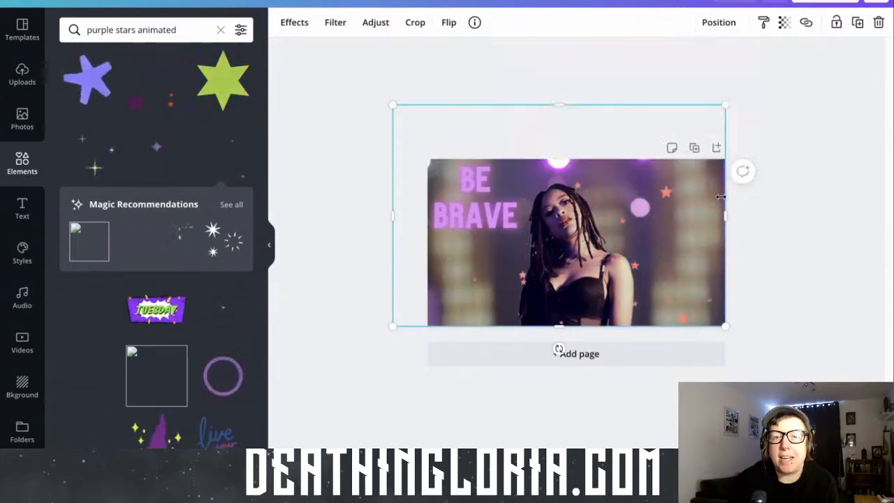
Set the stars animation's transparency value to 49
left_click(682, 215)
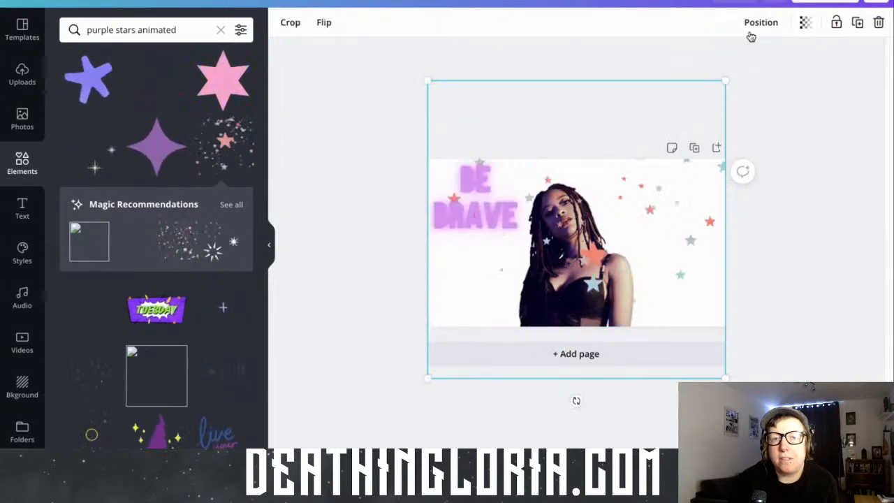
left_click(807, 24)
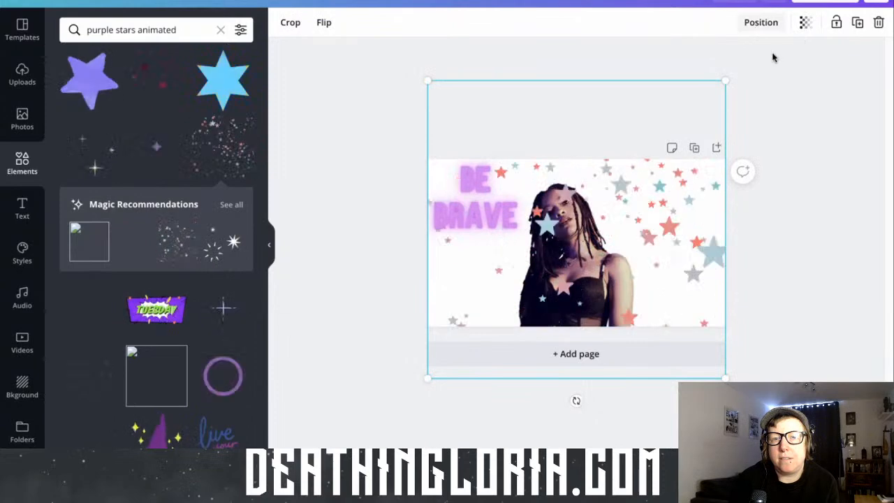
left_click_drag(756, 63, 698, 63)
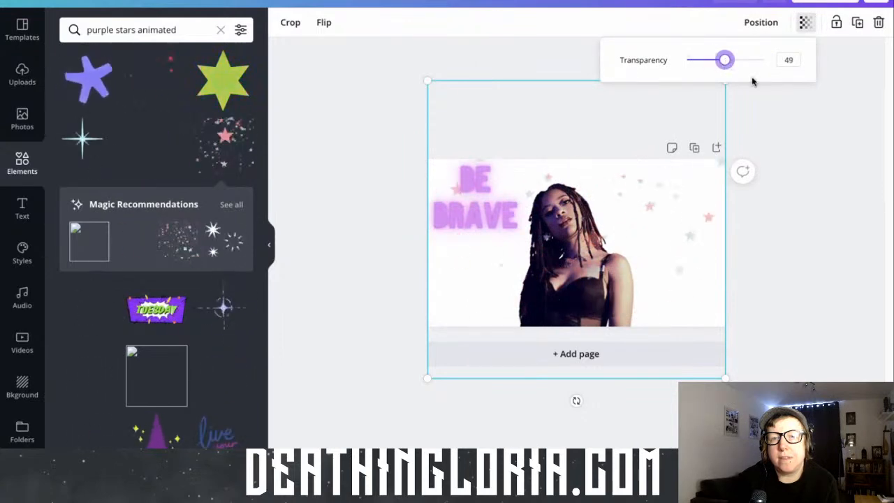
left_click(651, 203)
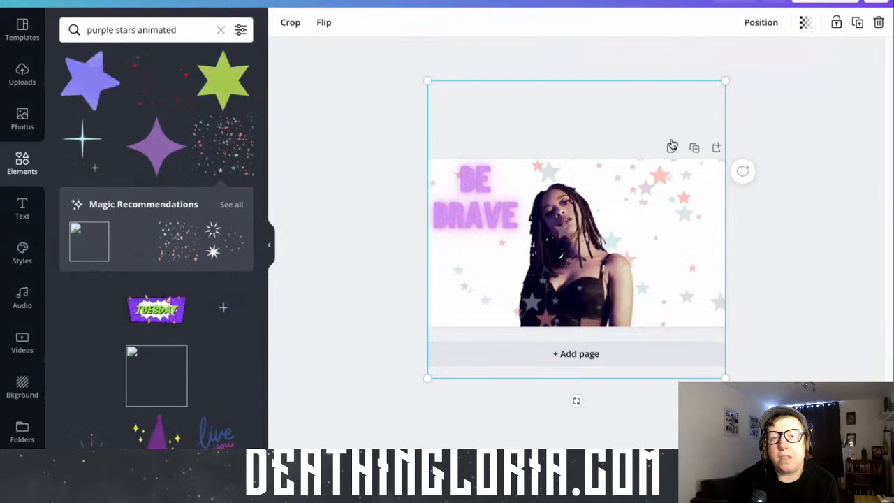
Try bringing the stars animation forwards over the "BE BRAVE" text, and undo the layer change
left_click(762, 24)
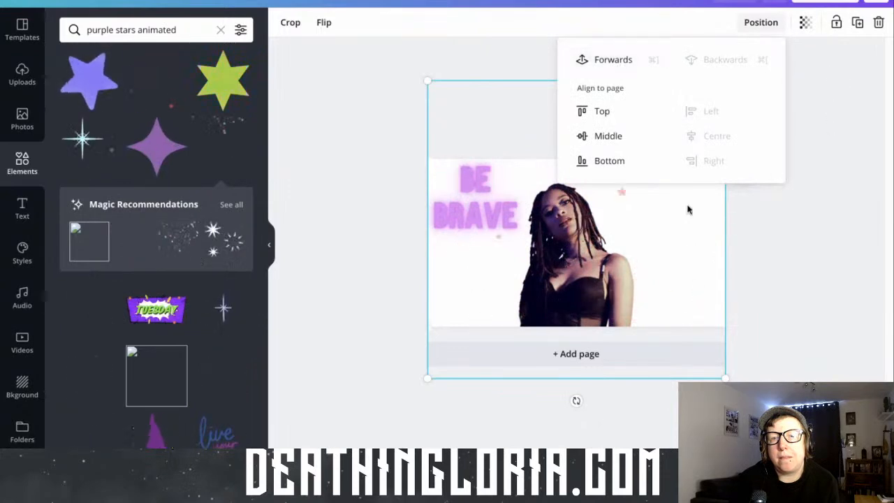
left_click(665, 186)
left_click(649, 123)
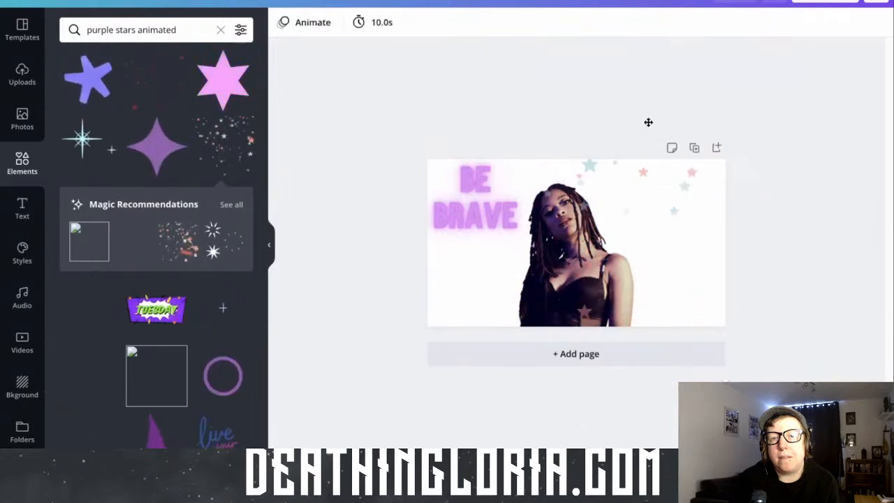
left_click(691, 81)
left_click(759, 23)
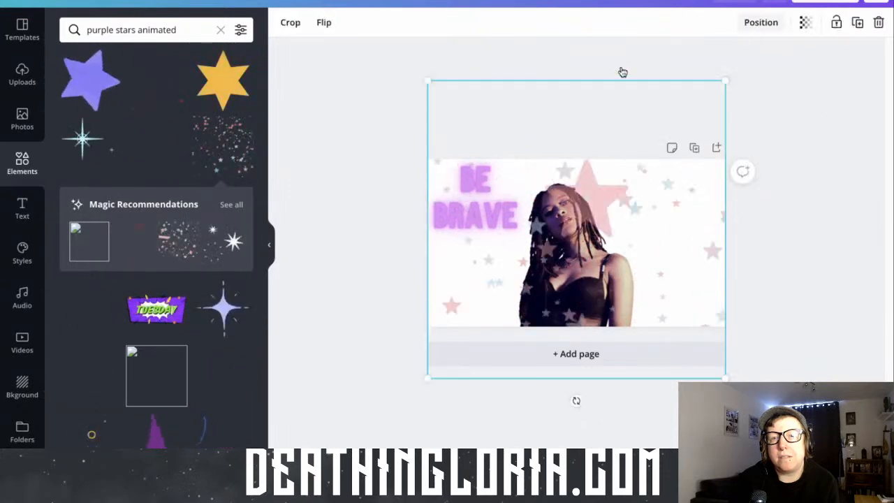
left_click(622, 62)
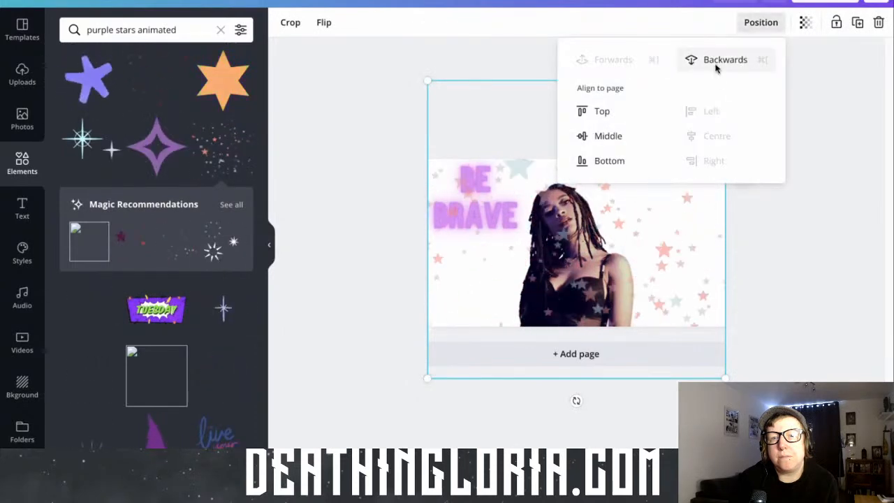
key("super+z")
left_click(742, 208)
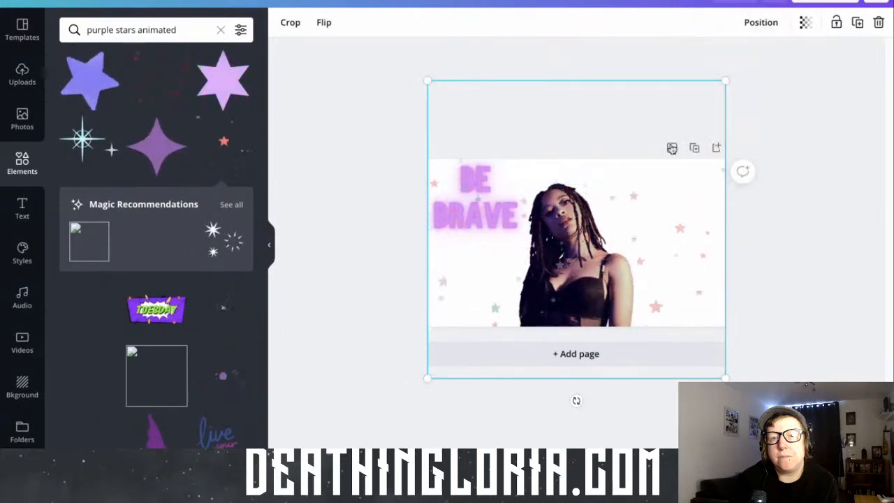
Inspect the stars animation against the page and check its layer-order and page-alignment options
mouse_move(724, 80)
left_mouse_down()
mouse_move(711, 108)
mouse_move(736, 89)
left_mouse_up()
left_click(577, 401)
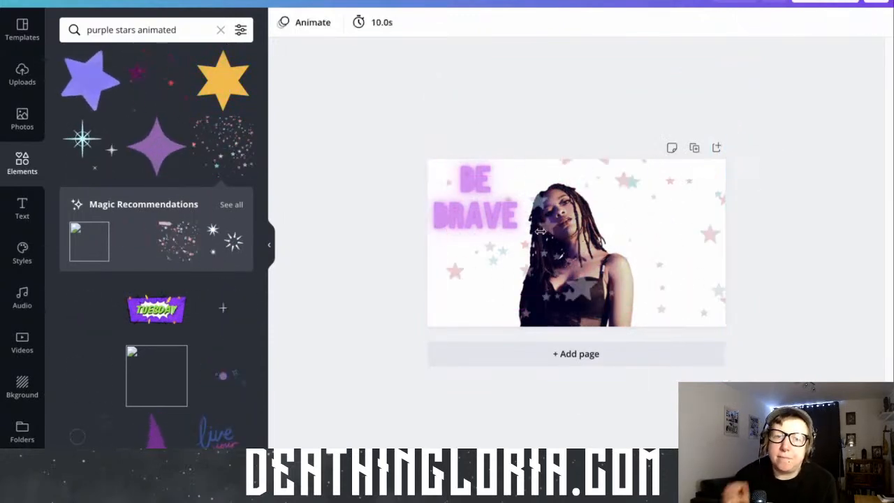
left_click(517, 224)
left_click(615, 297)
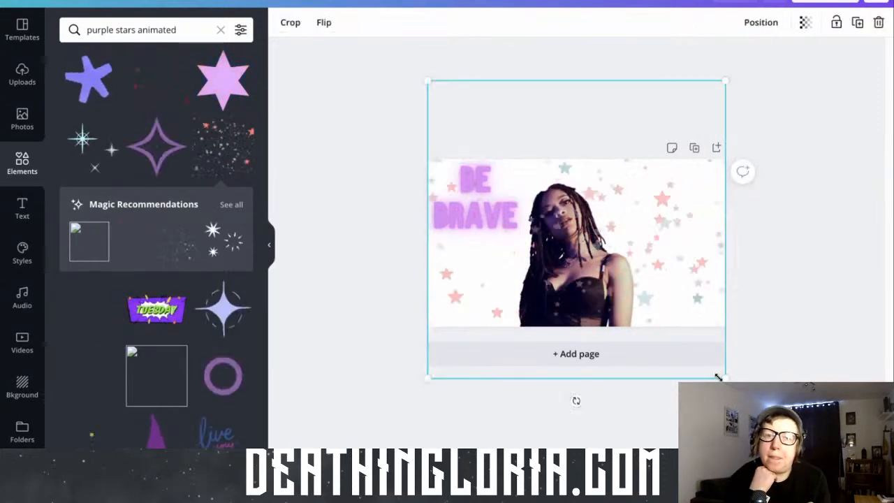
left_click(703, 341)
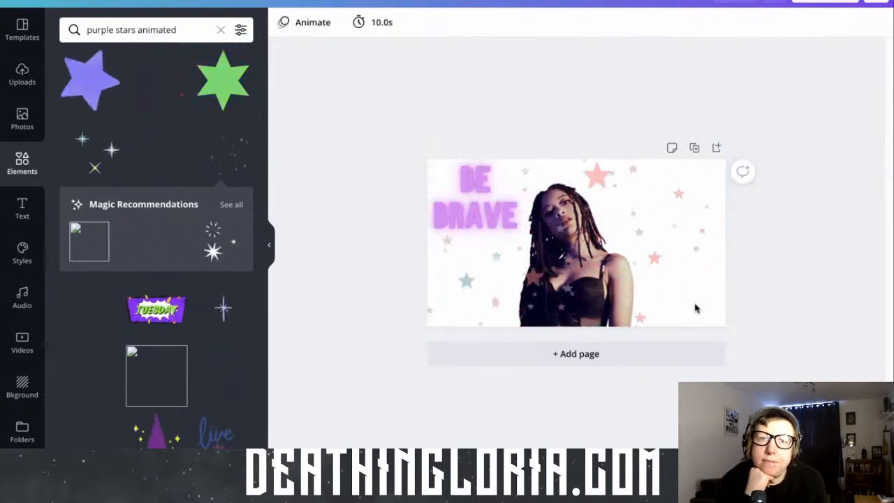
left_click(696, 308)
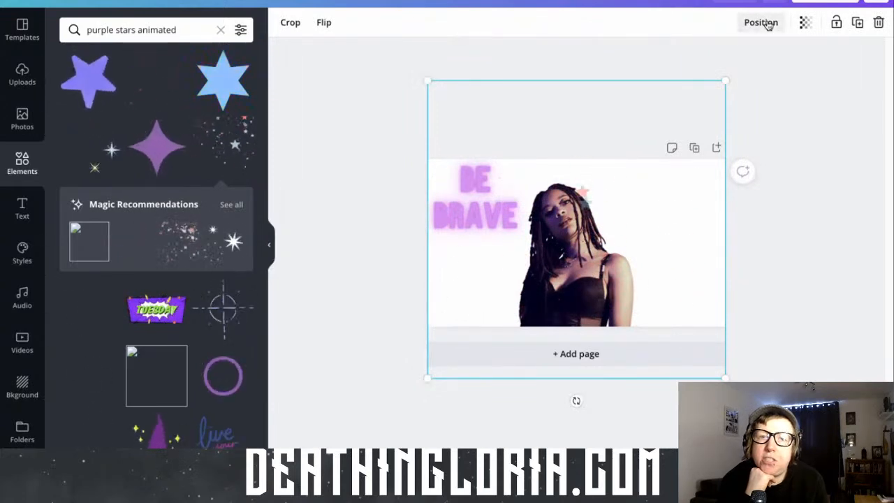
left_click(761, 22)
left_click(763, 23)
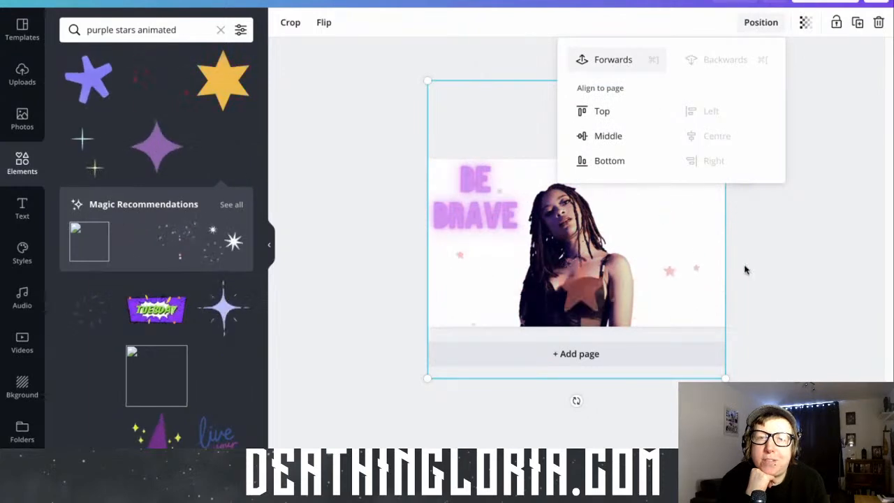
left_click(751, 292)
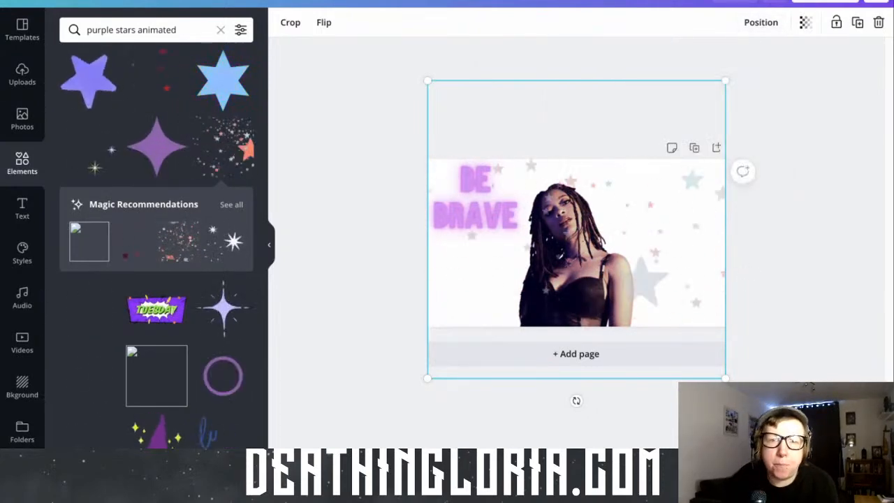
left_click(480, 427)
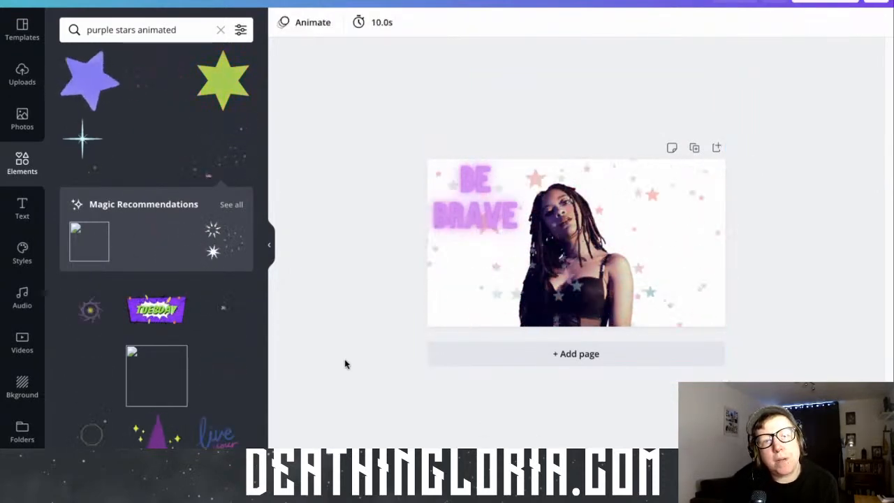
Set the 9.0-second purple stage-lights video as the page background and bring the stars animation forward
left_click(22, 338)
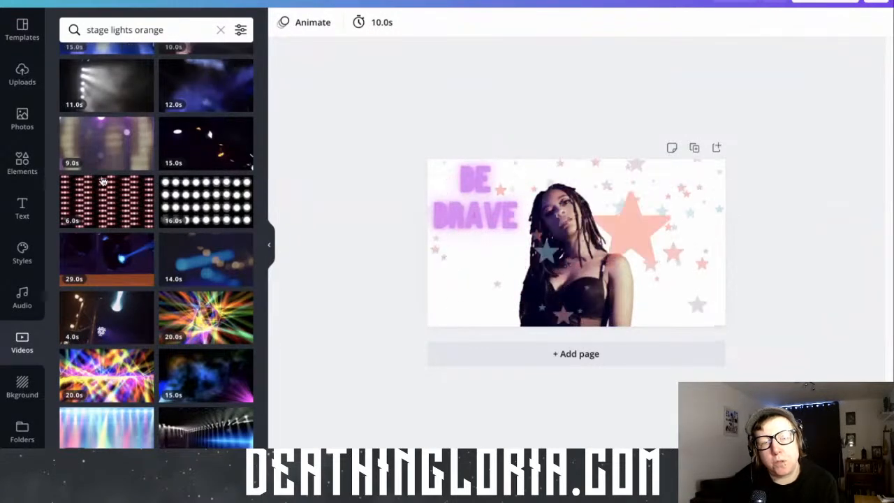
left_click_drag(124, 150, 415, 243)
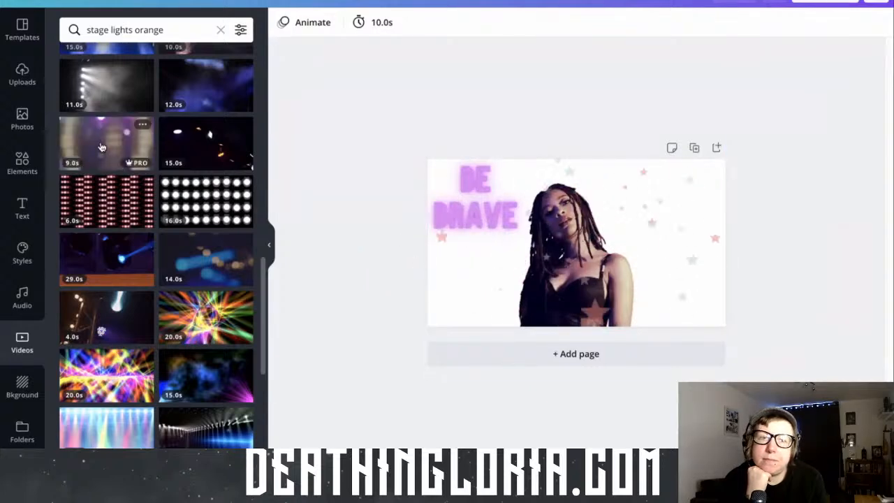
left_click_drag(106, 143, 461, 206)
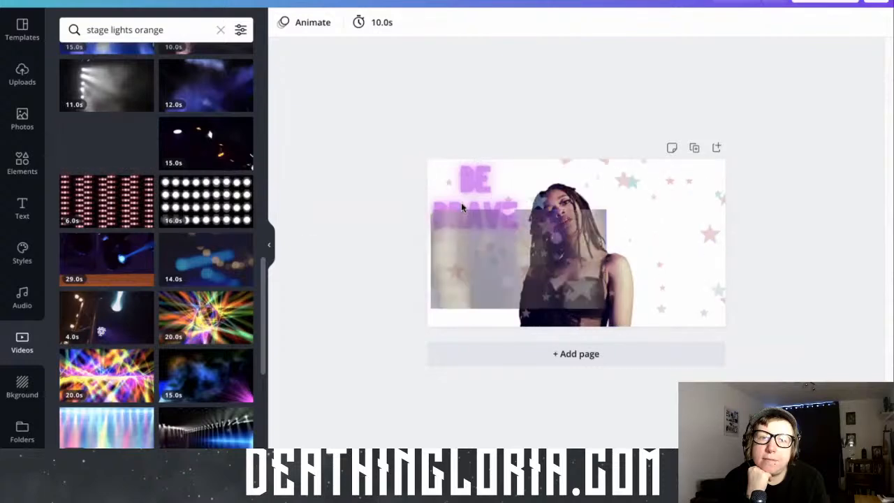
left_click_drag(462, 207, 485, 222)
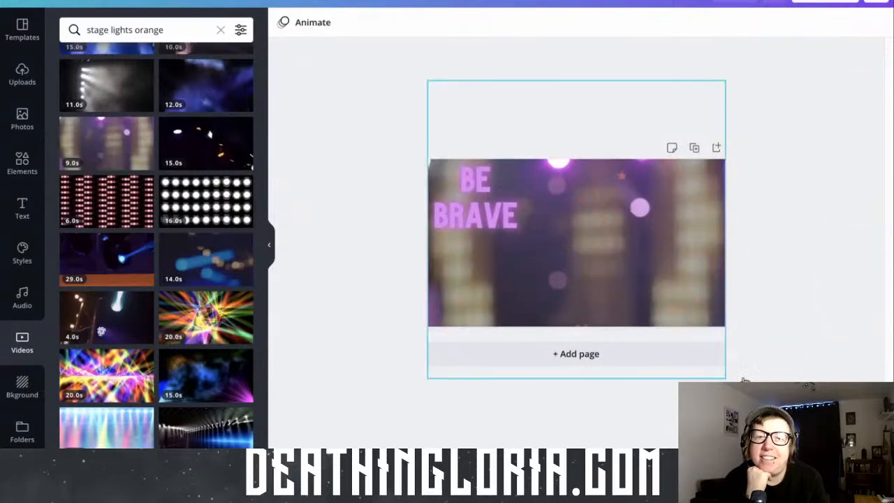
right_click(745, 380)
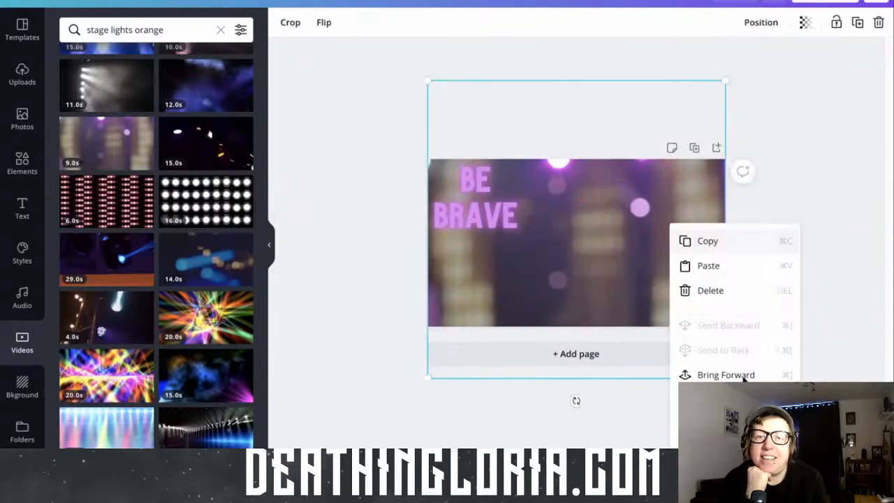
left_click(745, 377)
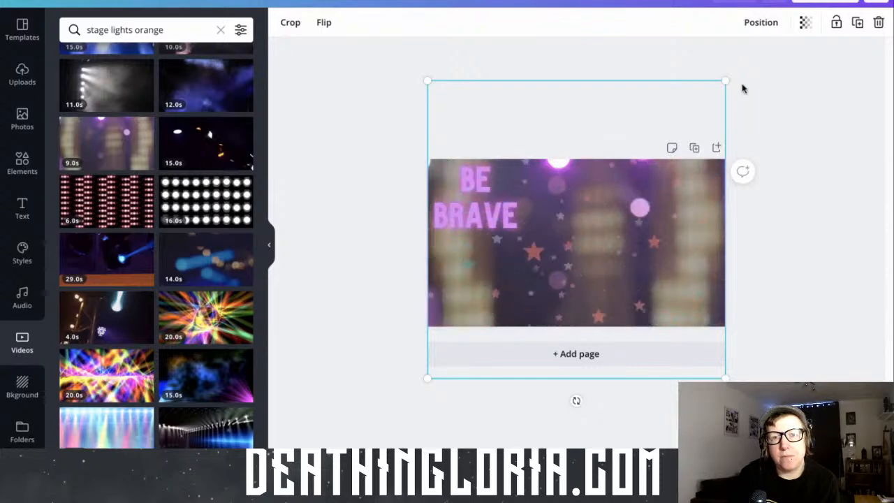
Bring the stars animation one layer forwards, in front of the "BE BRAVE" text
left_click(761, 22)
left_click(745, 58)
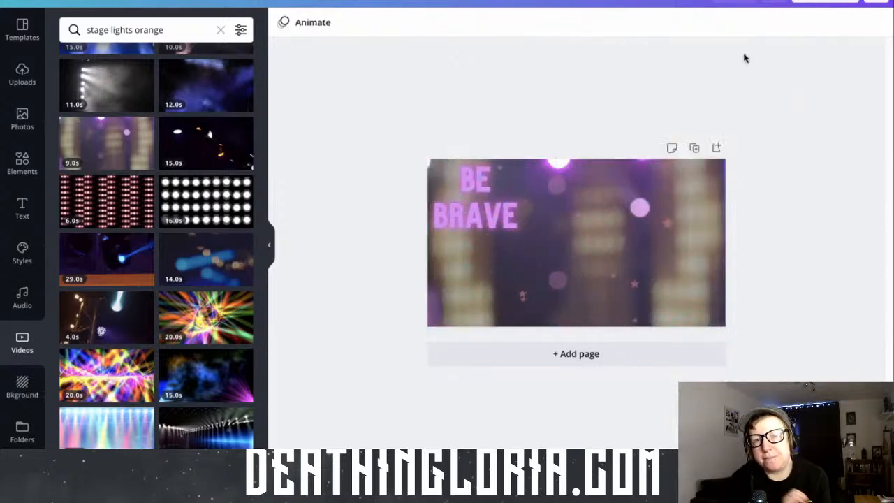
left_click(766, 24)
left_click(660, 216)
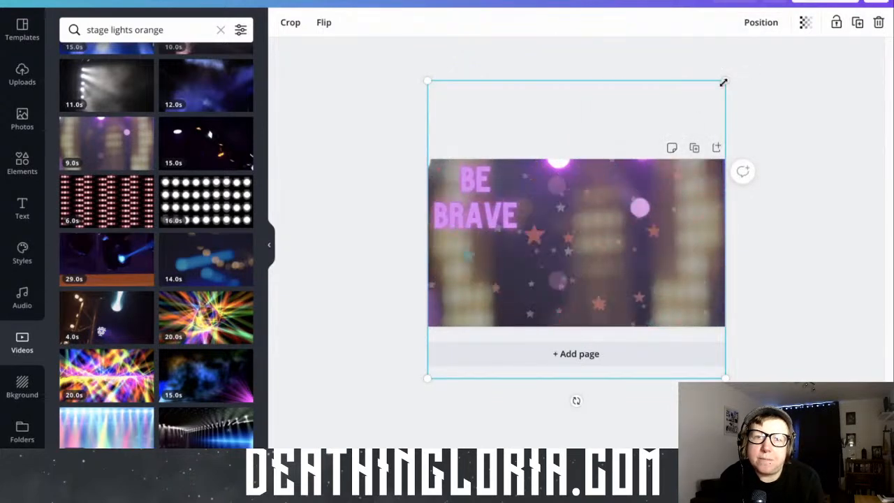
left_click(621, 110)
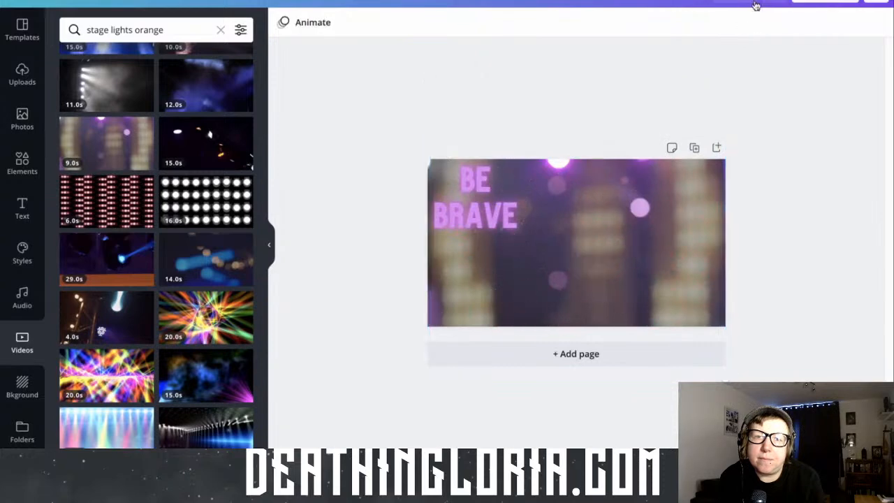
left_click(625, 165)
left_click(763, 23)
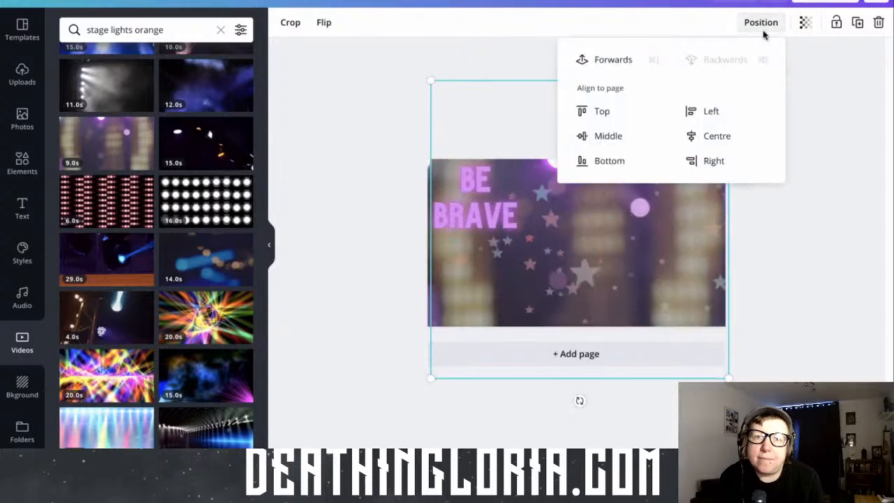
left_click(592, 61)
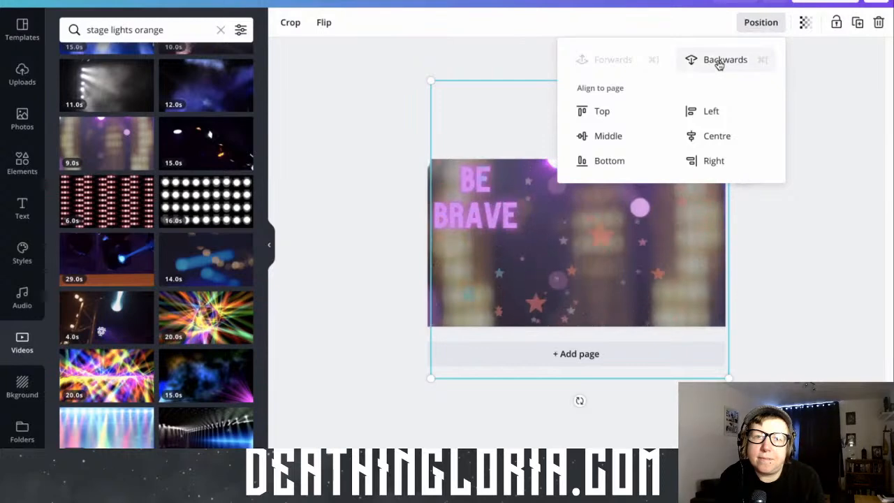
left_click(638, 252)
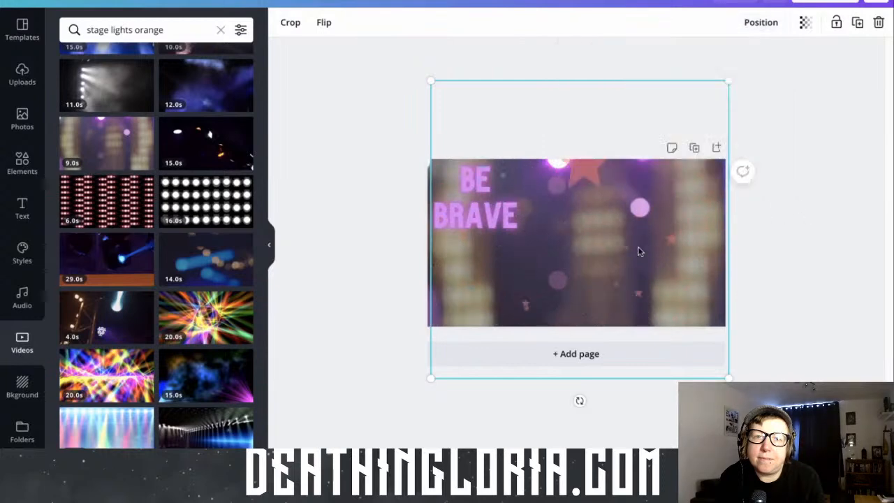
left_click(729, 47)
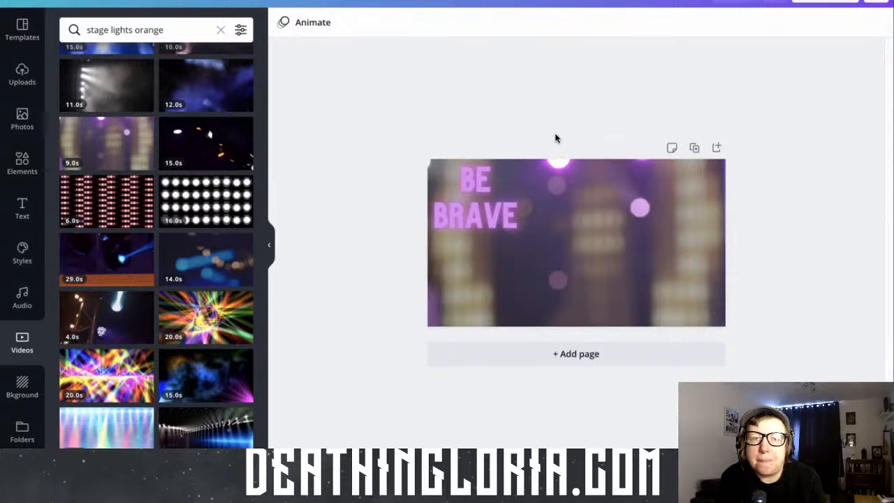
Move the stars aside and detach the stage-lights video from the background to check beneath them, and put both back
left_click(557, 196)
left_click_drag(556, 208, 634, 238)
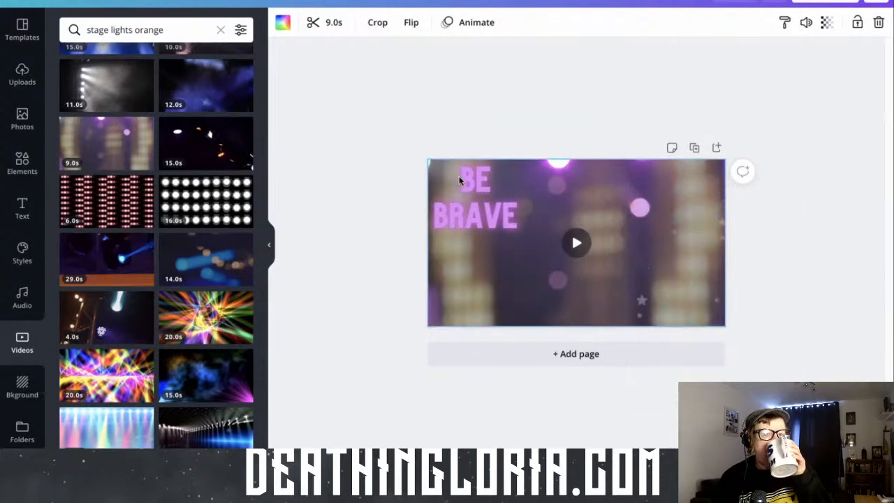
right_click(555, 176)
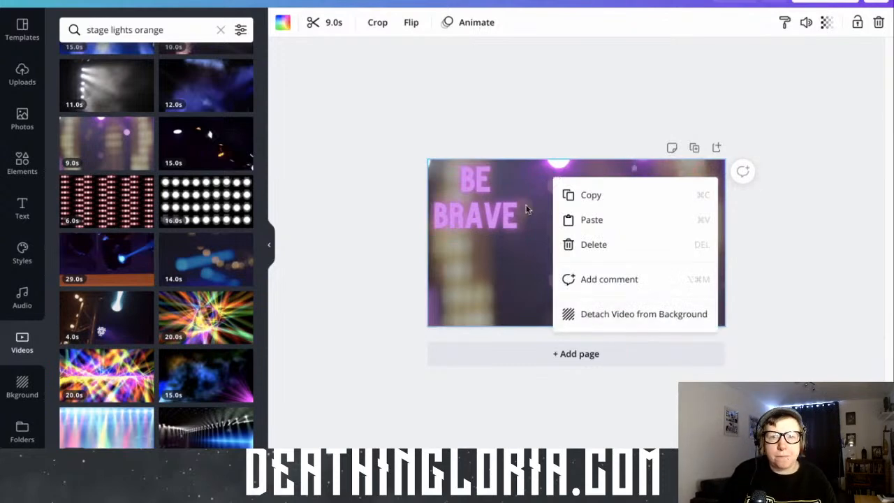
left_click(607, 312)
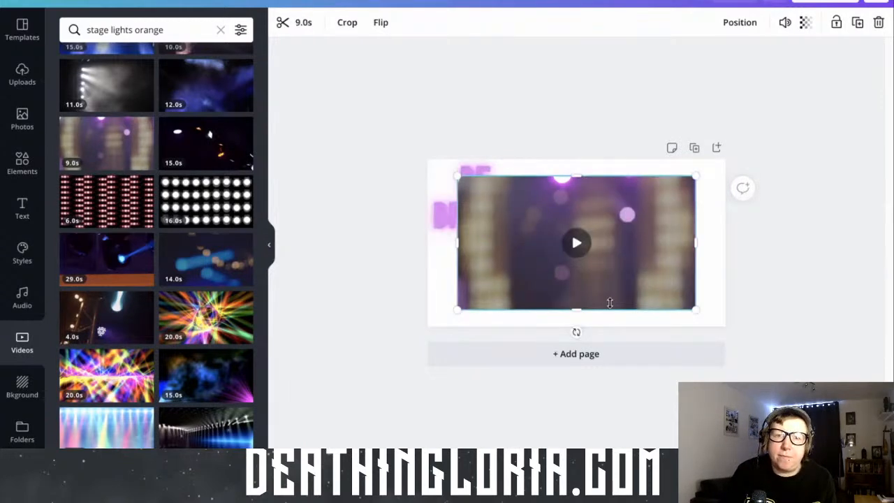
left_click_drag(648, 217, 685, 117)
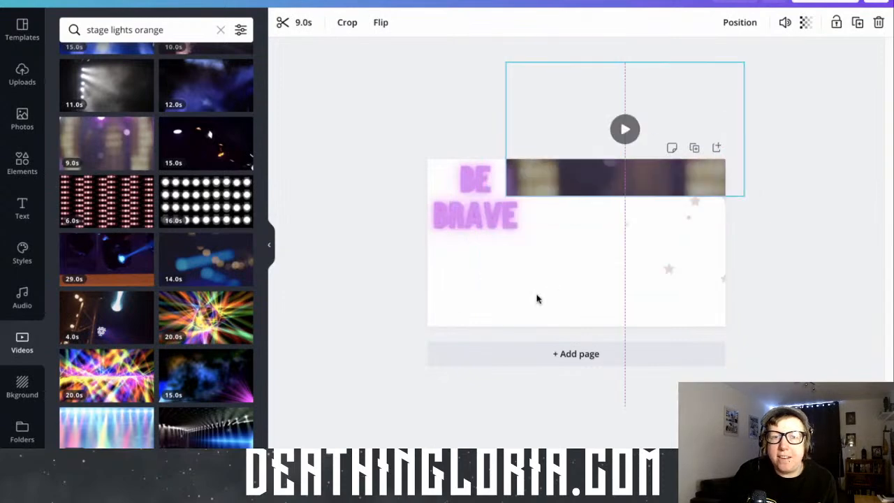
right_click(525, 217)
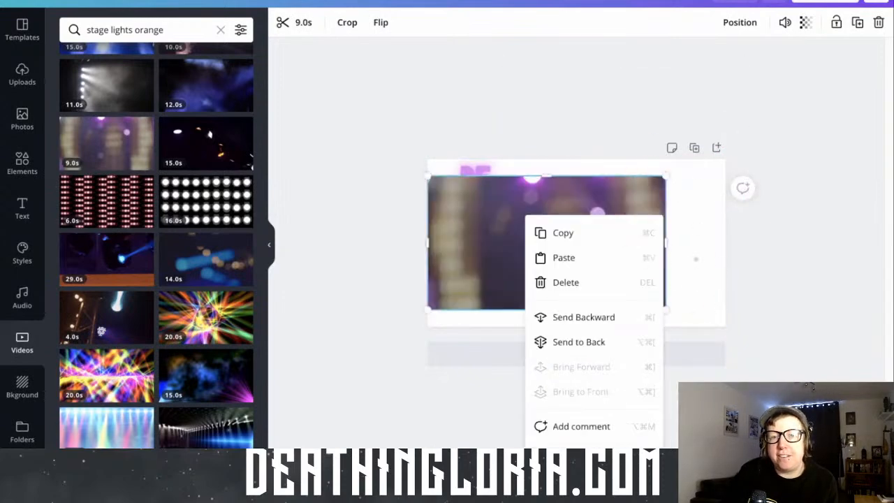
left_click(591, 454)
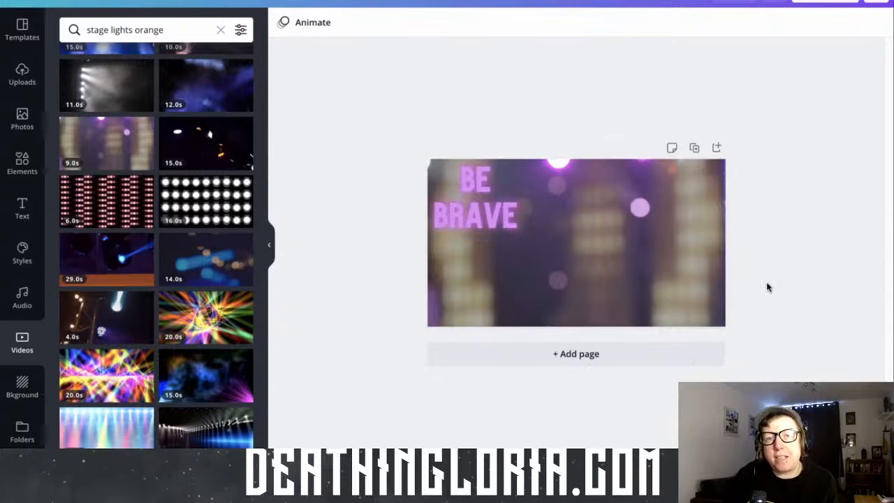
left_click_drag(781, 287, 563, 278)
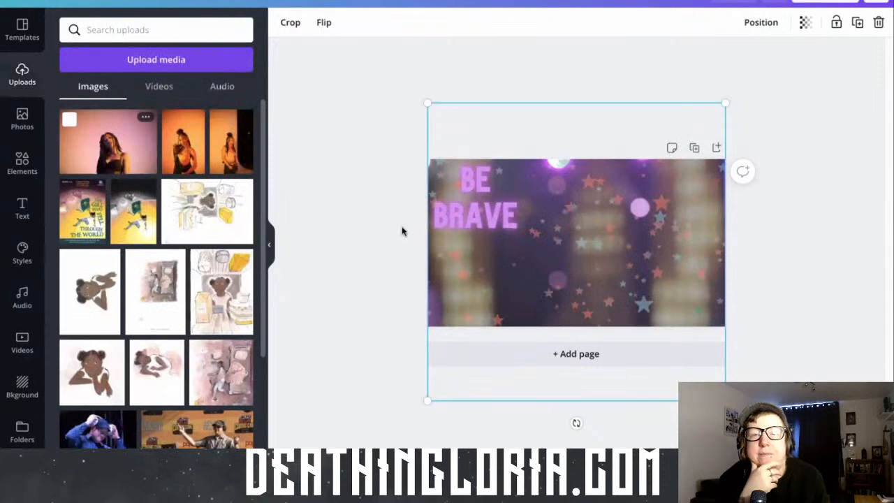
Add the uploaded pink-backdrop photo of the woman to the page and remove its background
left_click_drag(404, 233, 406, 234)
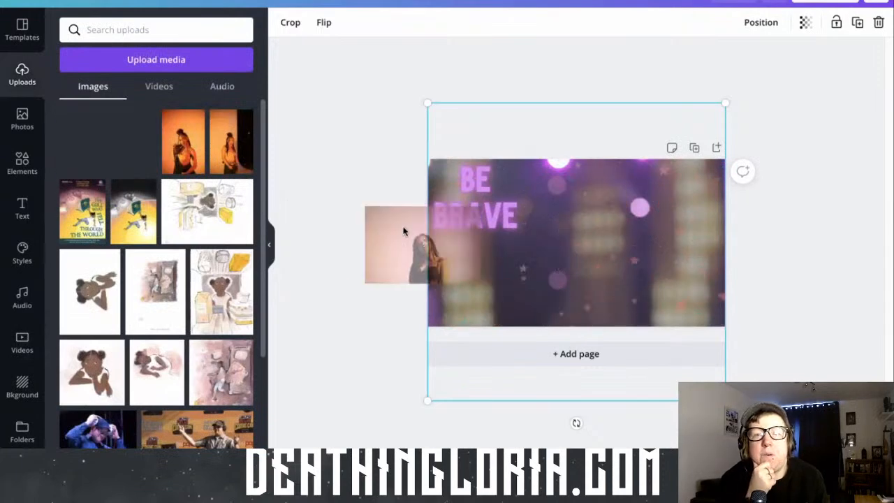
left_click_drag(134, 159, 626, 280)
left_click_drag(126, 153, 594, 259)
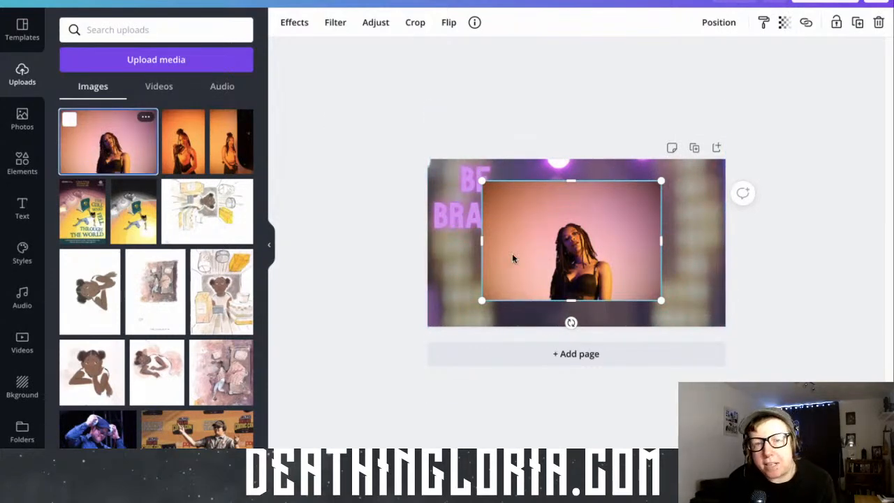
left_click(297, 28)
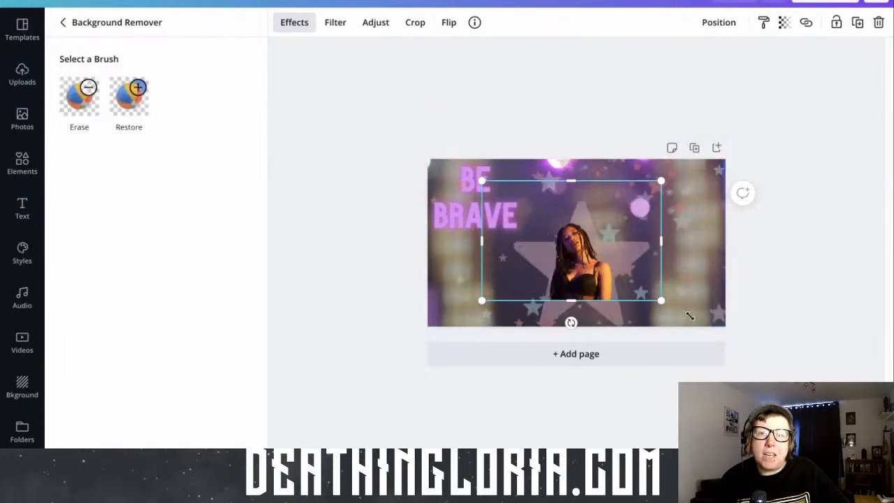
Enlarge the cut-out woman to about 2,087 by 1,391 and align her with the page's bottom edge beside the text
left_click_drag(661, 300, 708, 333)
left_click_drag(481, 181, 428, 146)
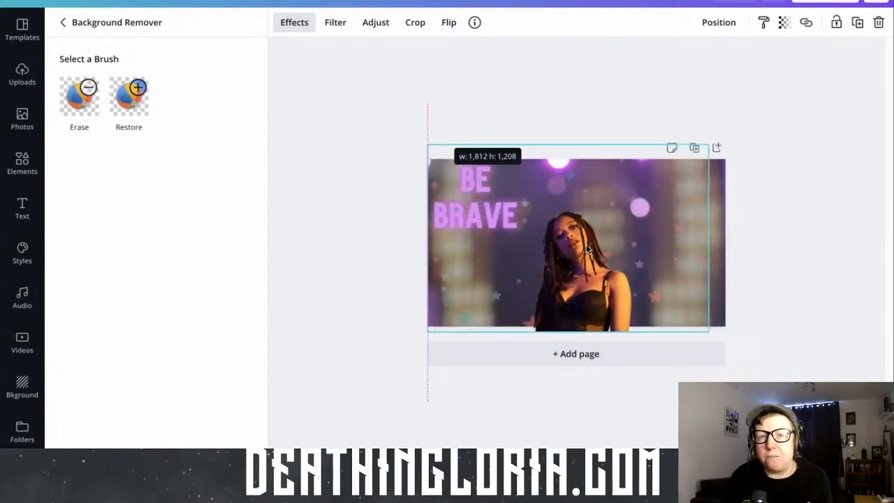
left_click_drag(587, 249, 605, 237)
left_click_drag(719, 130, 408, 109)
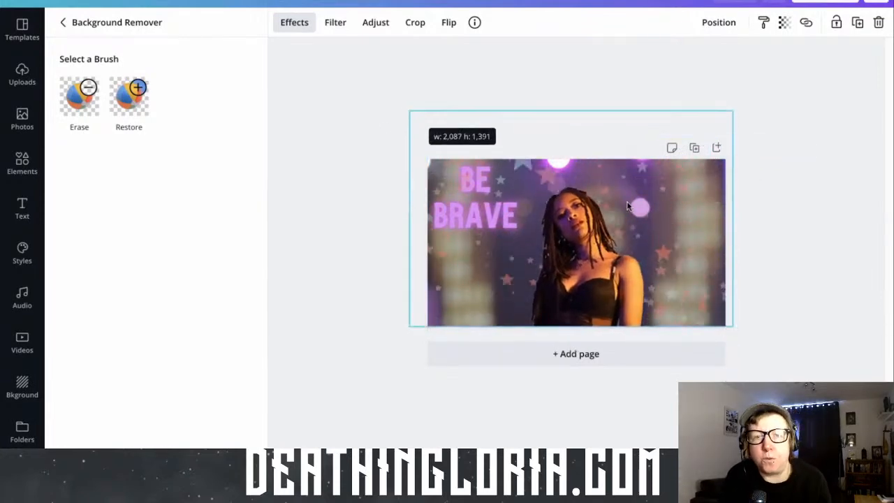
left_click(663, 284)
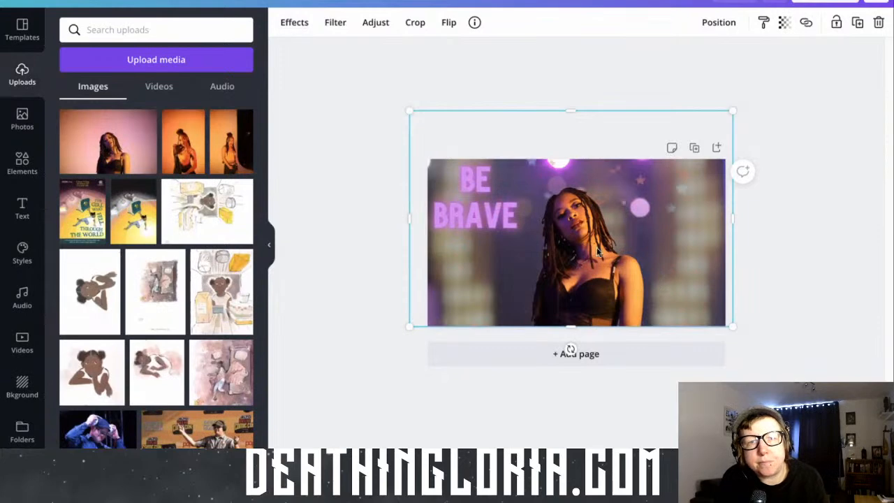
Adjust the cut-out woman's saturation to -43 and tint to 57 to match the purple lights
left_click(366, 28)
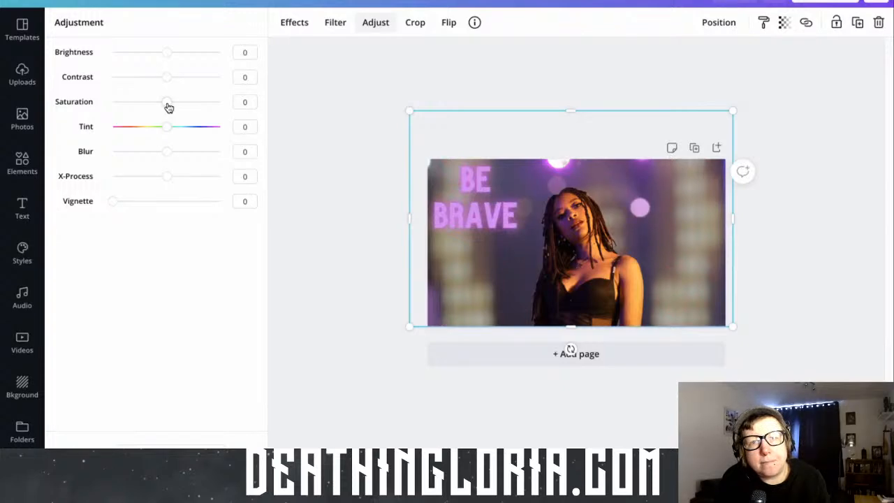
left_click_drag(169, 107, 168, 108)
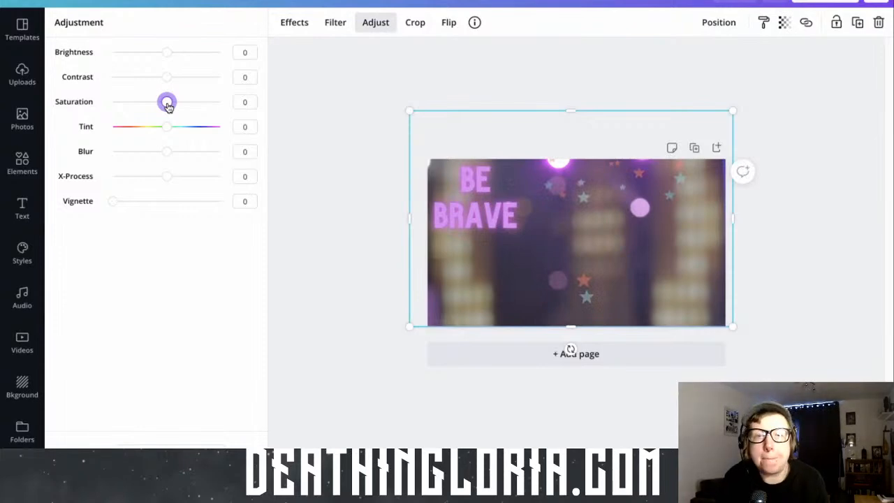
left_click_drag(168, 106, 160, 105)
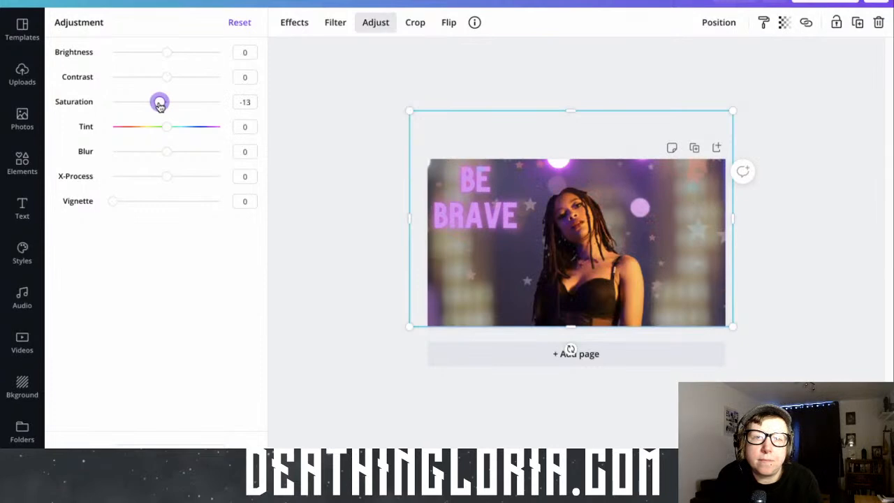
left_click_drag(160, 104, 160, 104)
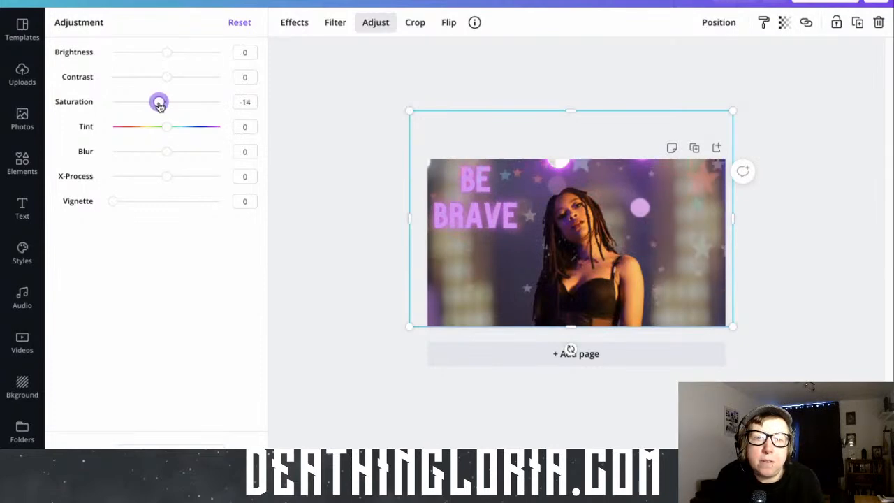
left_click_drag(160, 104, 159, 104)
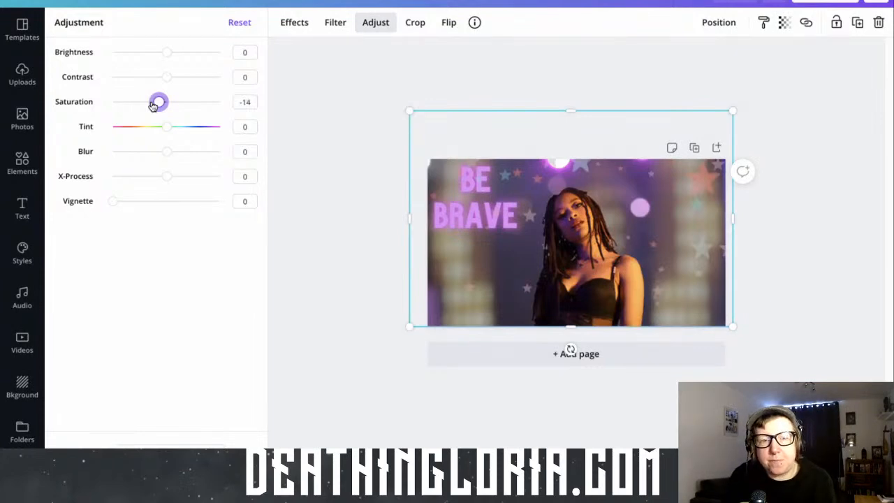
left_click_drag(153, 105, 145, 105)
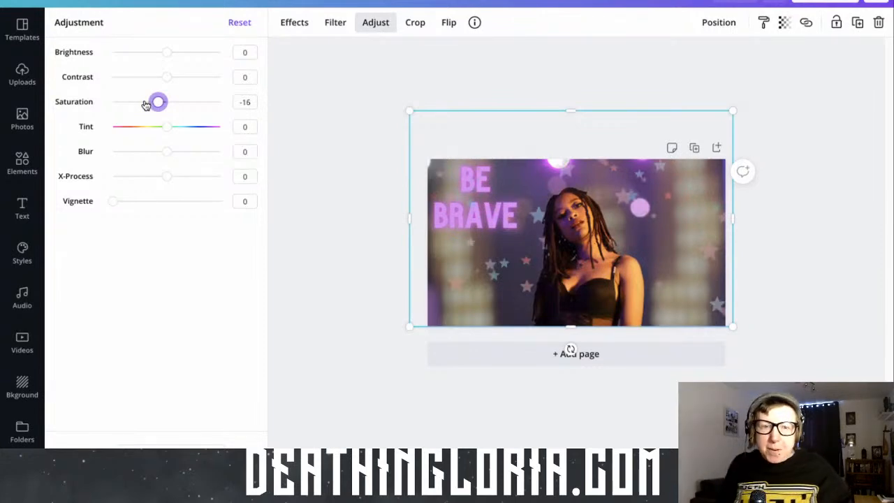
left_click(146, 102)
left_click_drag(166, 127, 198, 128)
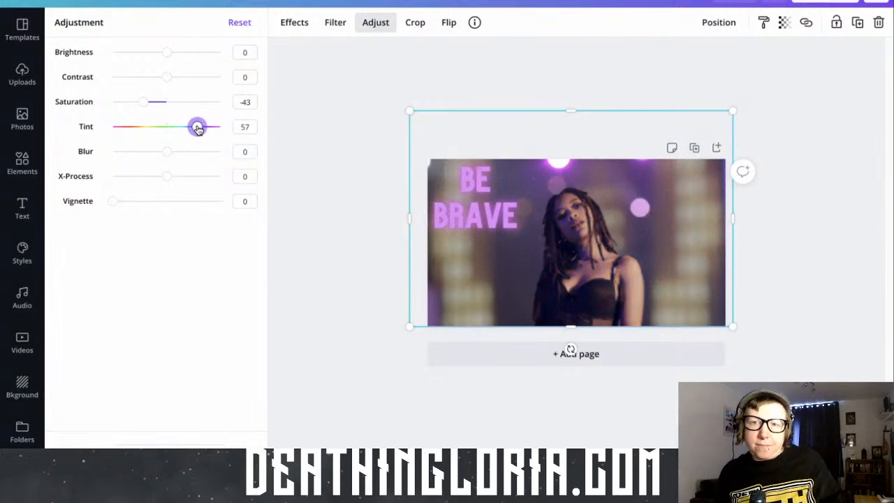
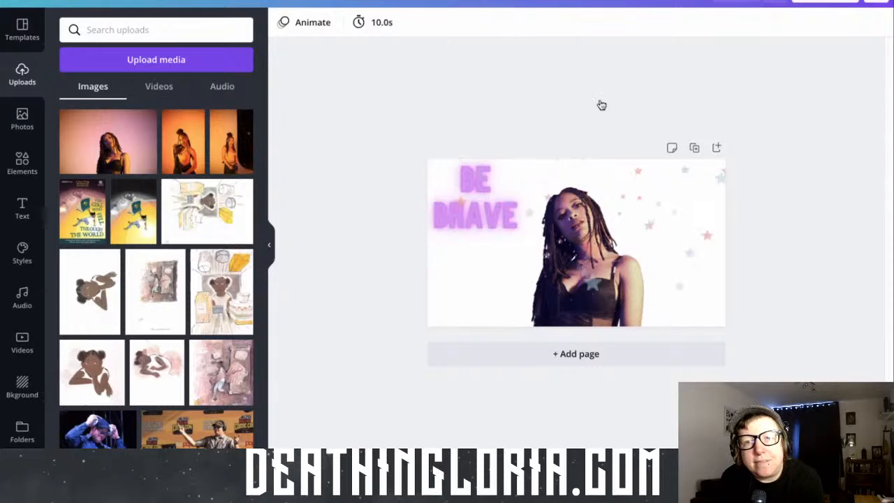
Check the layer-order options of the animated stars and move them partly off the page's left edge
left_click(718, 290)
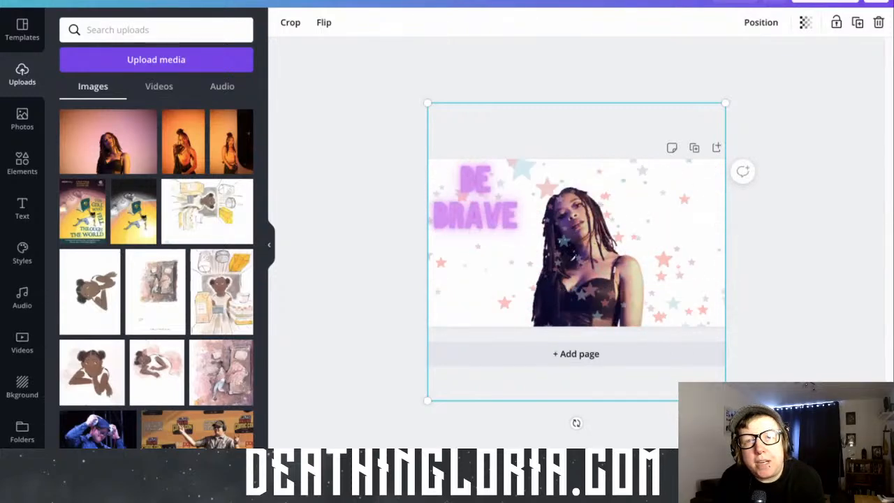
mouse_move(664, 399)
left_mouse_down()
mouse_move(503, 409)
mouse_move(665, 399)
left_mouse_up()
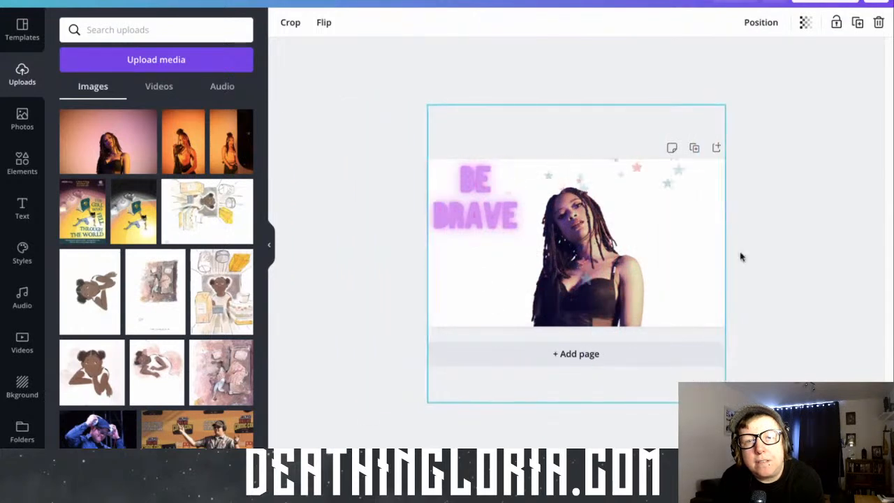
left_click(759, 25)
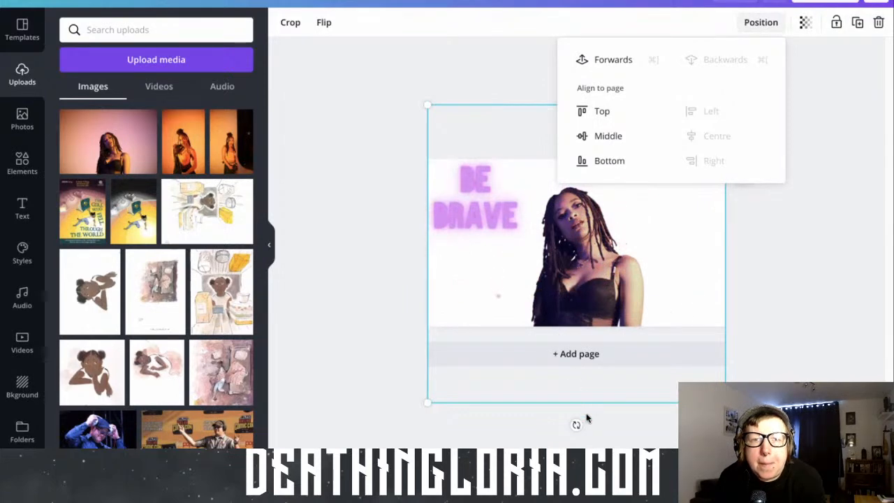
left_click_drag(514, 381, 357, 348)
Check the crop frame and the background options of the cut-out woman
left_click(620, 292)
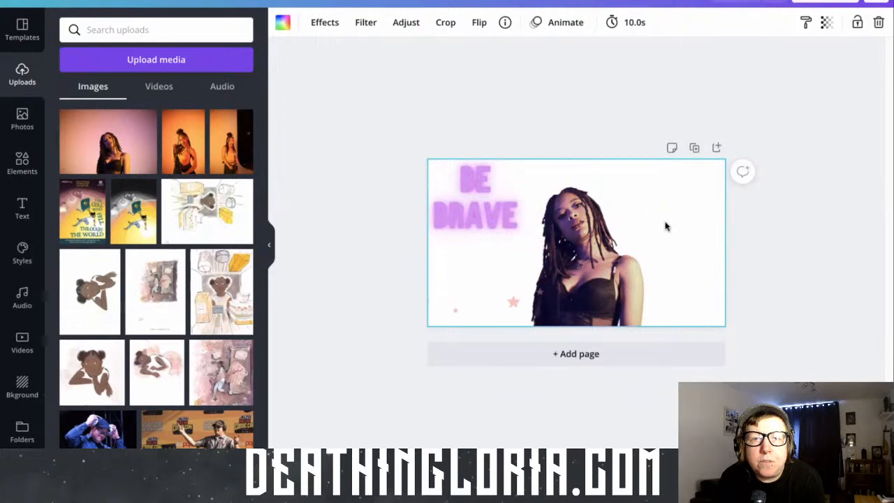
double_click(591, 252)
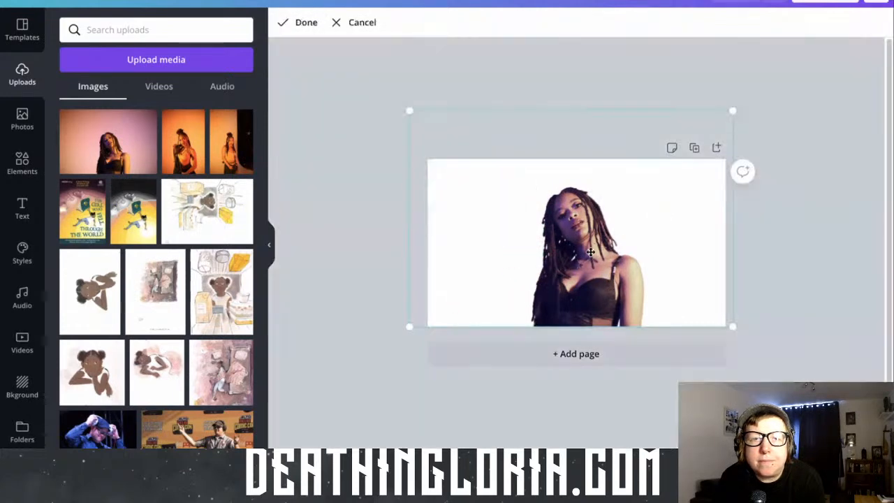
left_click(799, 239)
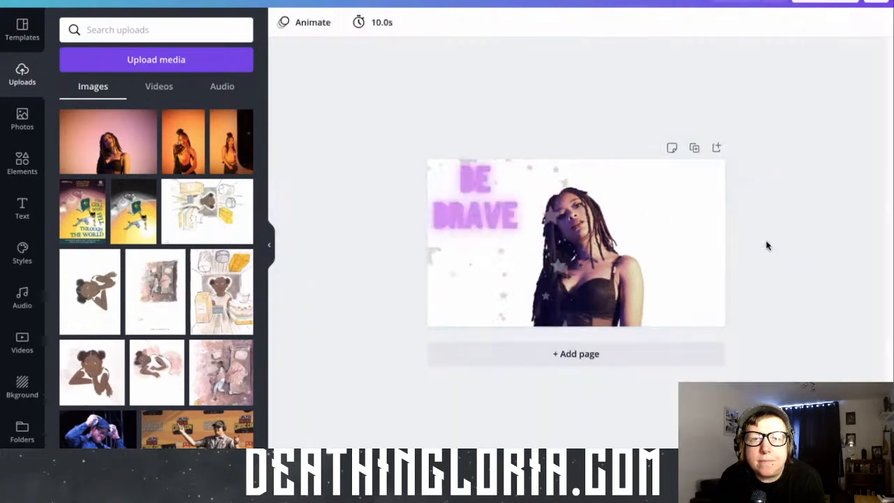
right_click(627, 254)
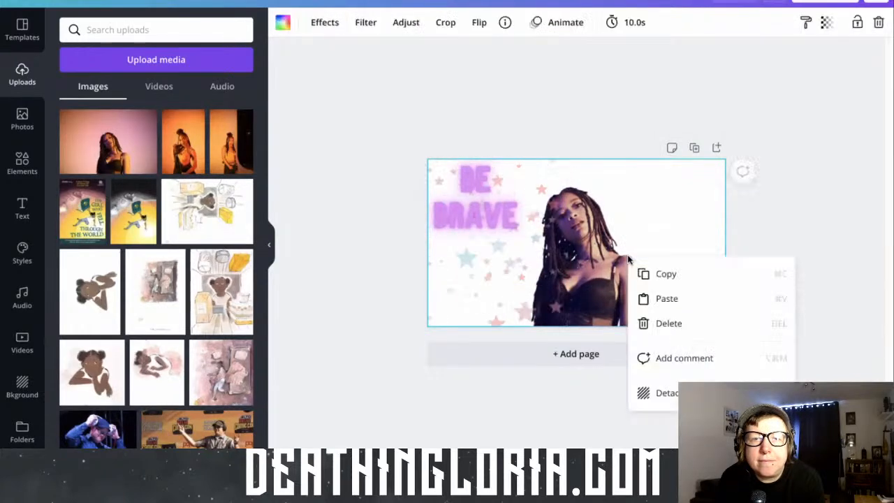
Delete the animated stars from the page
left_click(590, 264)
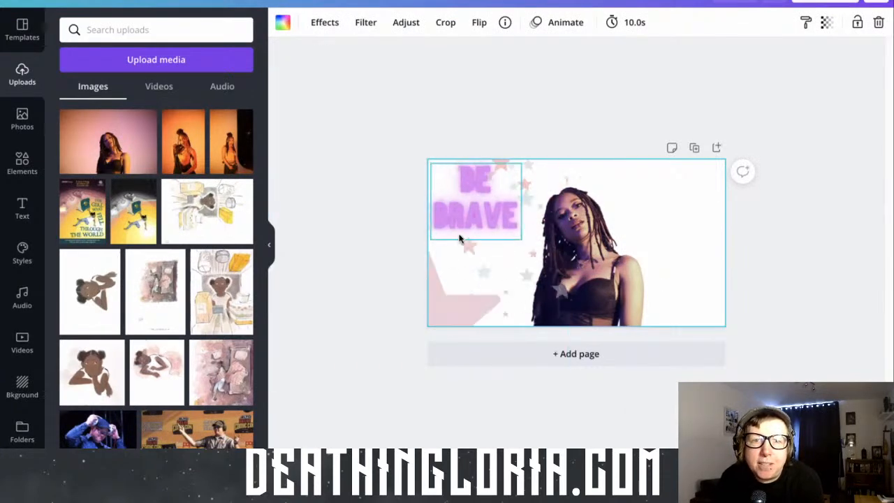
left_click(498, 284)
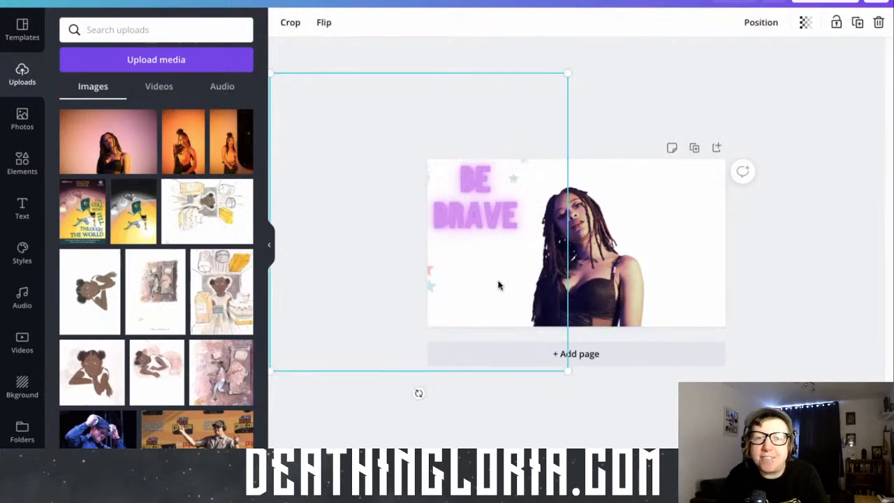
key("Escape")
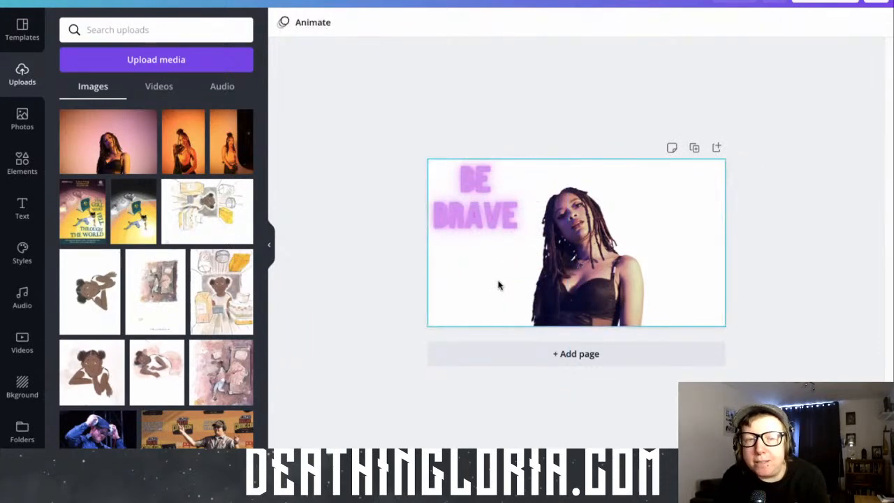
Enter crop mode on the cut-out woman and close it again
left_click(575, 267)
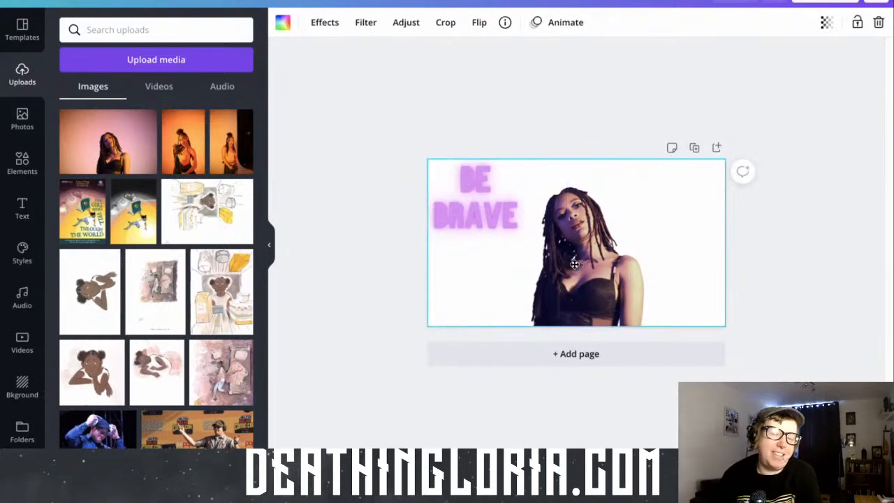
double_click(575, 266)
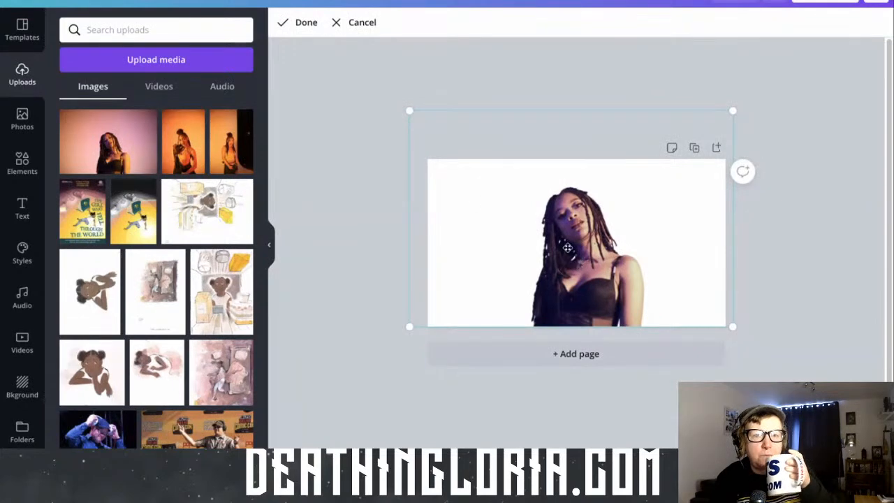
left_click(301, 23)
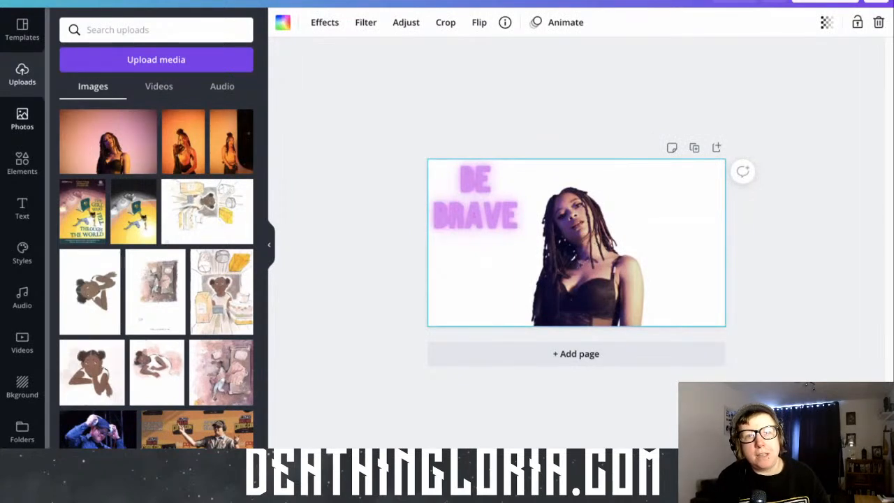
Add the animated purple four-pointed star from the element results, shrink it and place it in the page's upper right corner
left_click(30, 171)
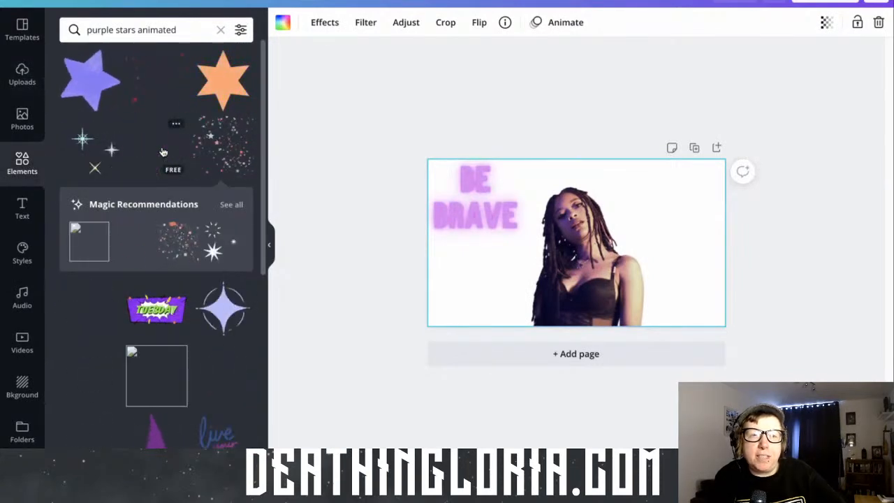
left_click_drag(161, 151, 648, 192)
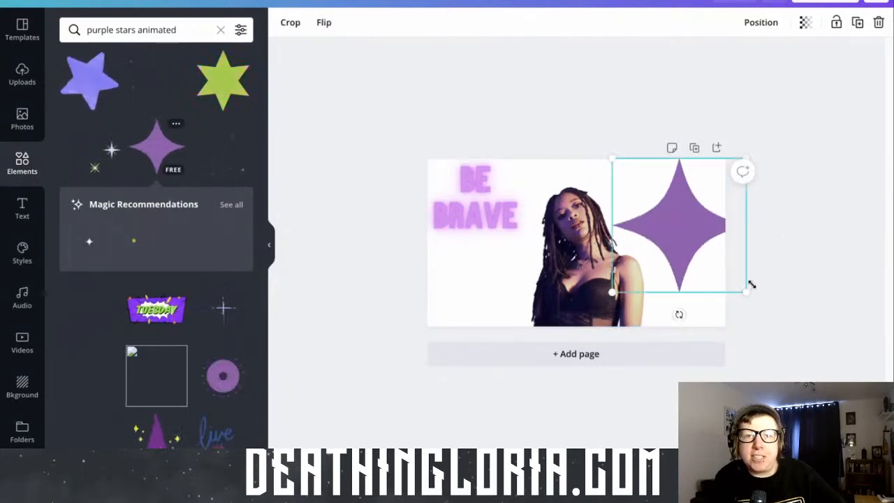
left_click_drag(745, 291, 683, 214)
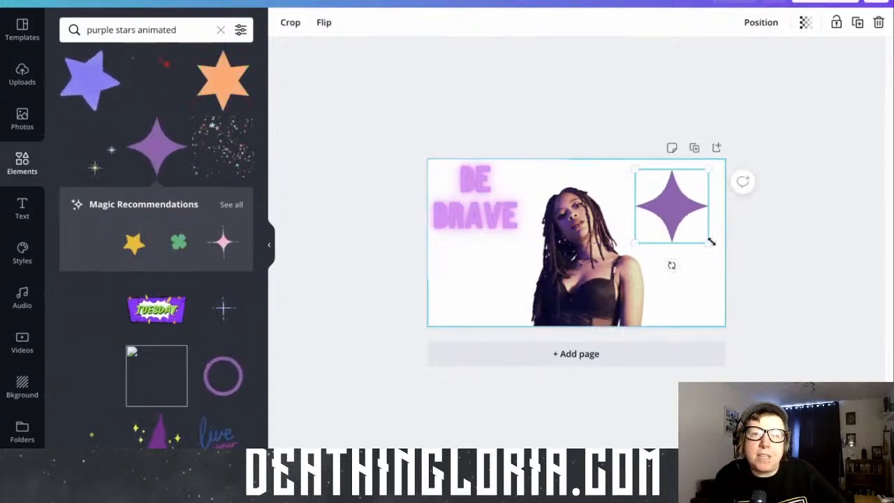
left_click_drag(708, 241, 697, 230)
left_click_drag(666, 202, 677, 203)
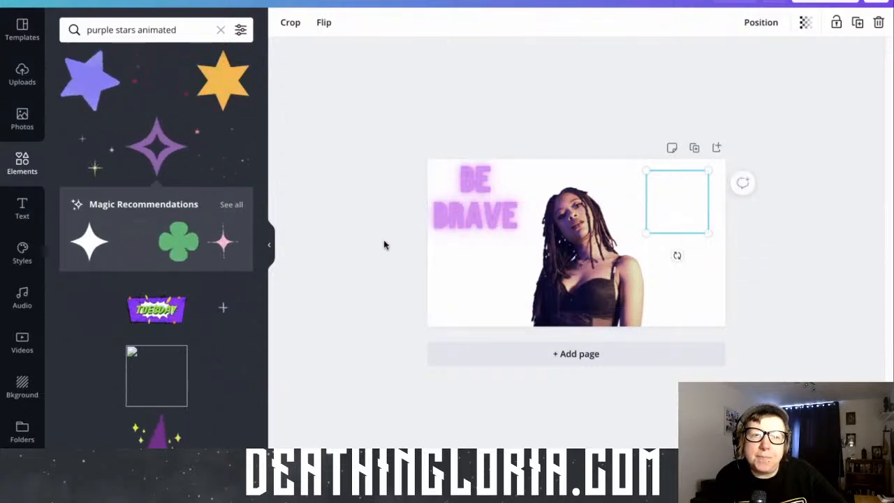
Add the recently used purple stage-lights video, preview its playback and set it as the page background
left_click(18, 347)
left_click_drag(106, 108, 432, 194)
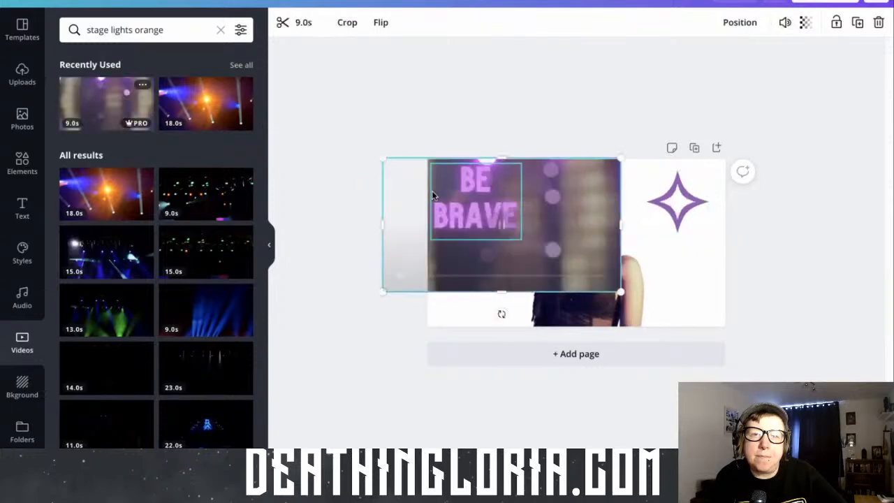
left_click_drag(477, 268, 495, 274)
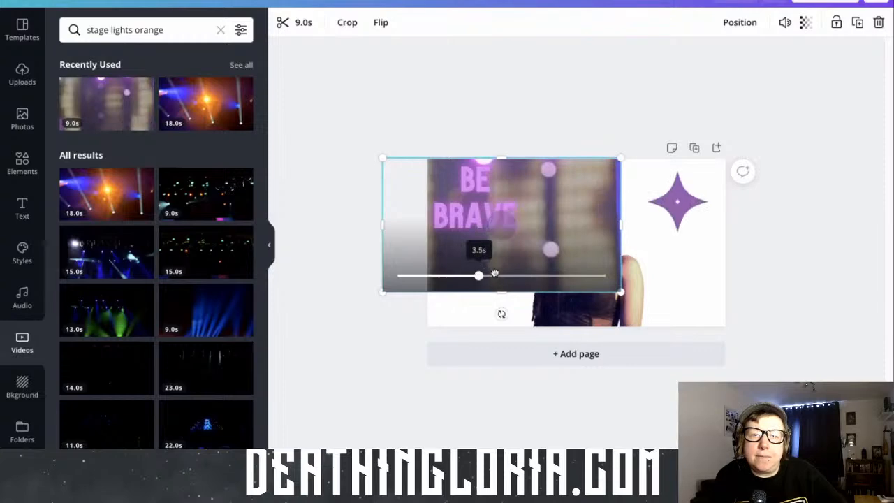
left_click_drag(495, 274, 495, 273)
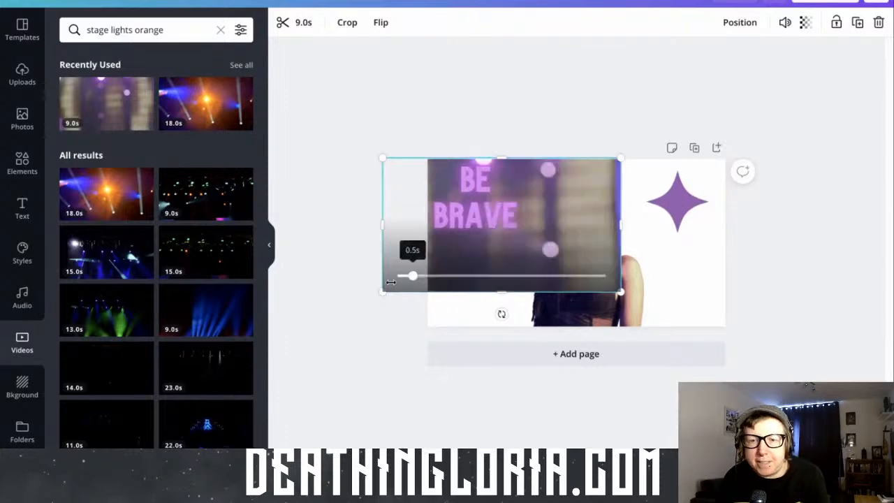
left_click_drag(596, 434, 723, 269)
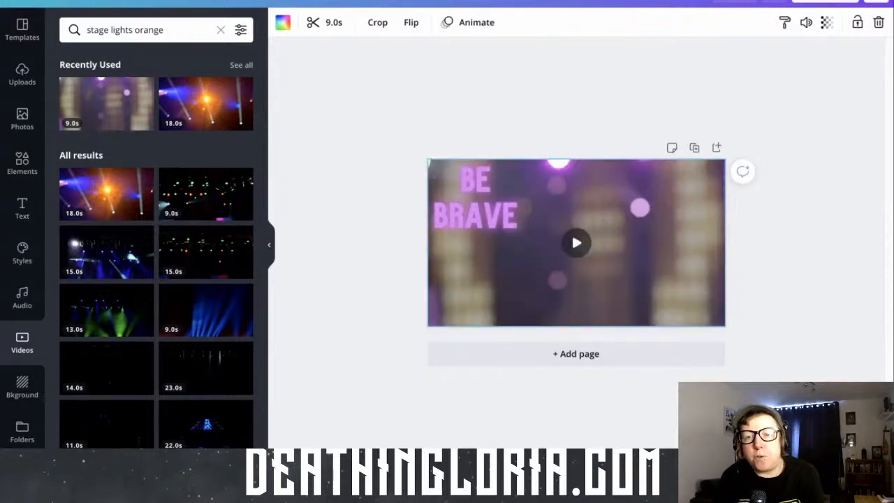
Detach the stage-lights video from the background and delete it
right_click(684, 292)
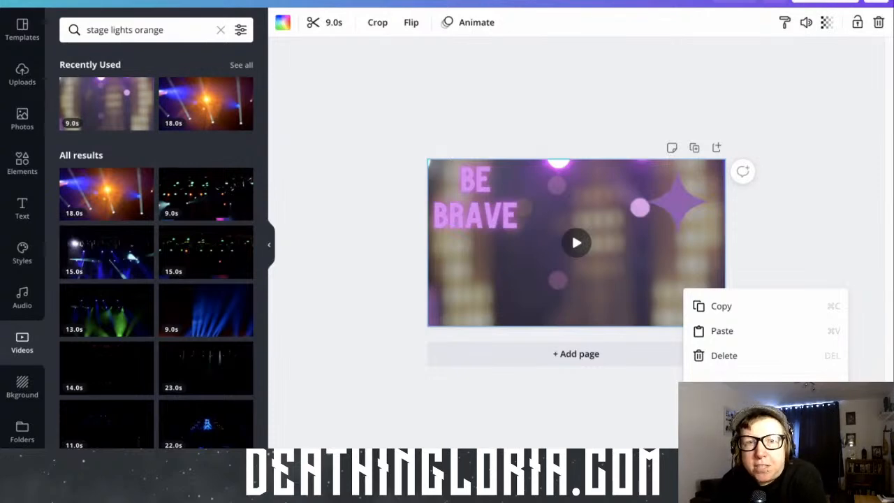
left_click(722, 331)
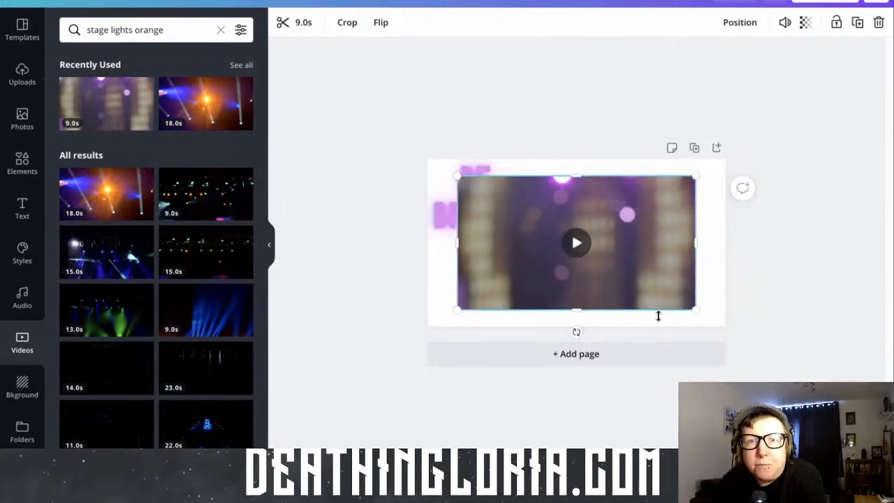
key("Delete")
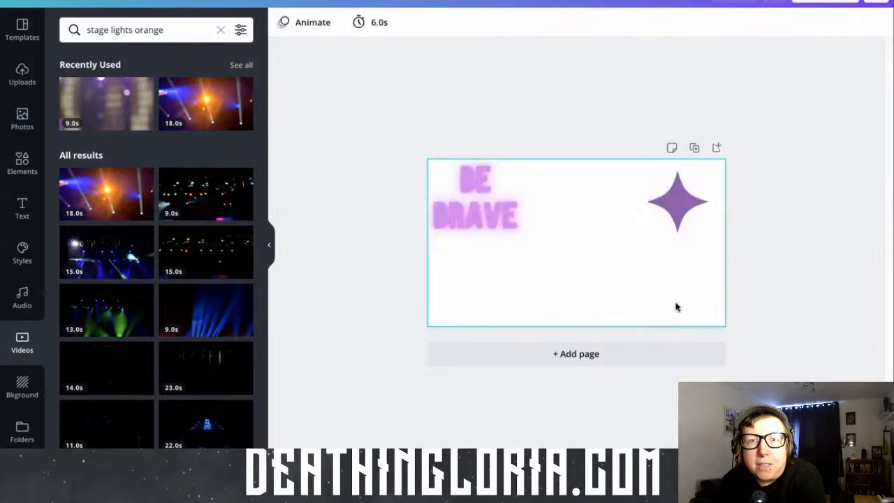
Check the blank background's options, and undo the video's deletion and placement to restore the cut-out woman
left_click(574, 287)
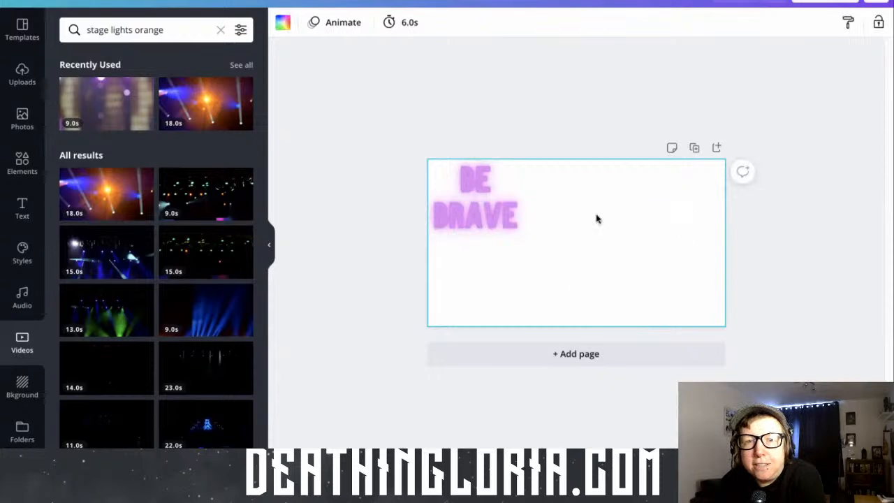
right_click(598, 251)
left_click(667, 284)
left_click(424, 288)
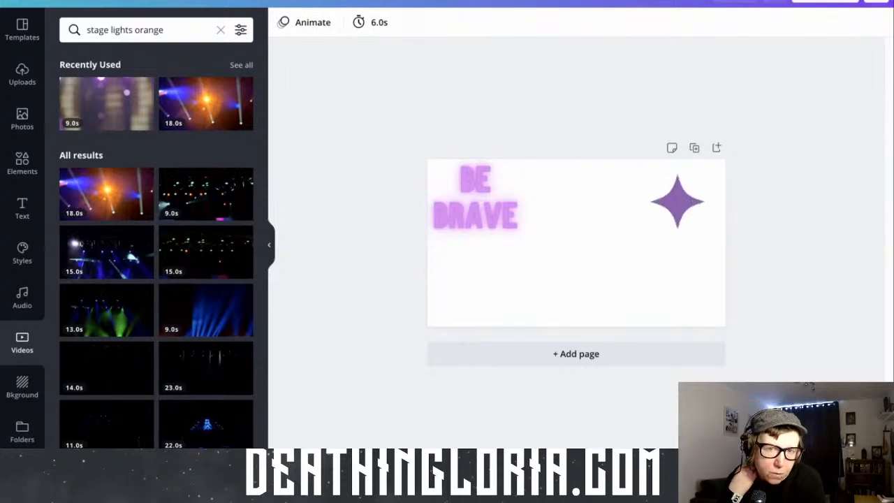
left_click(179, 3)
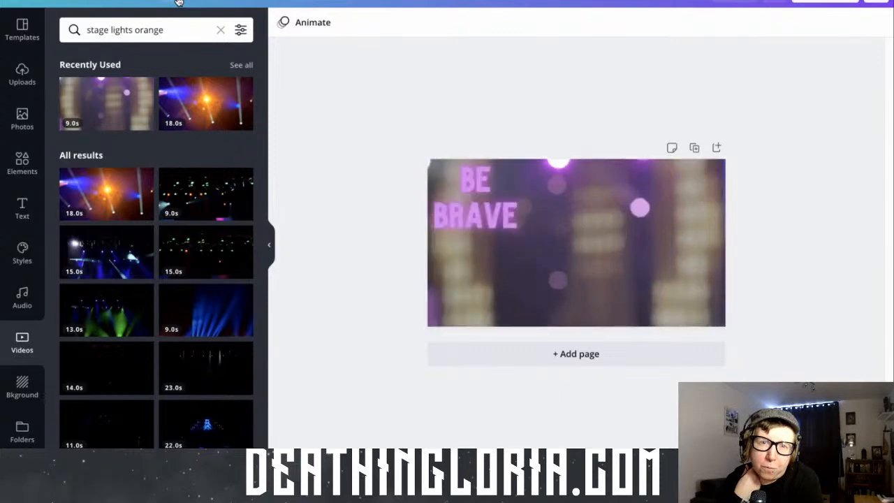
left_click(179, 2)
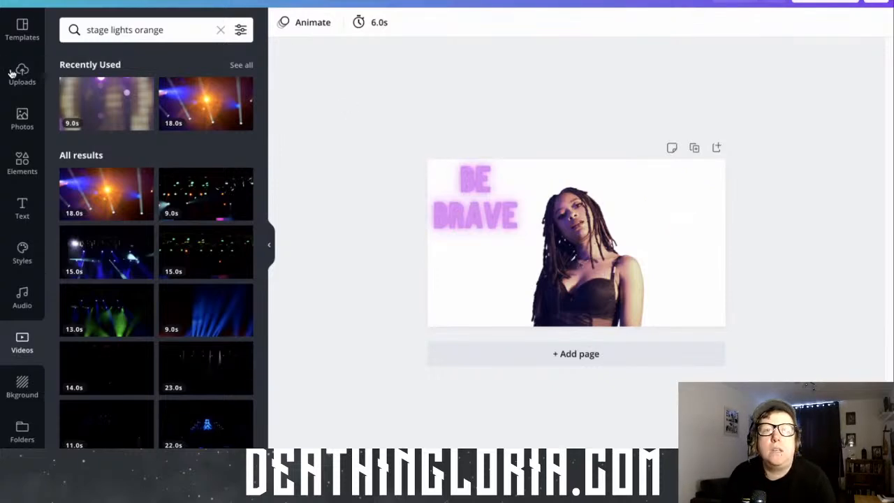
Search the photo library for "purple stage set" and browse the results for a purple-lit stage
left_click(22, 118)
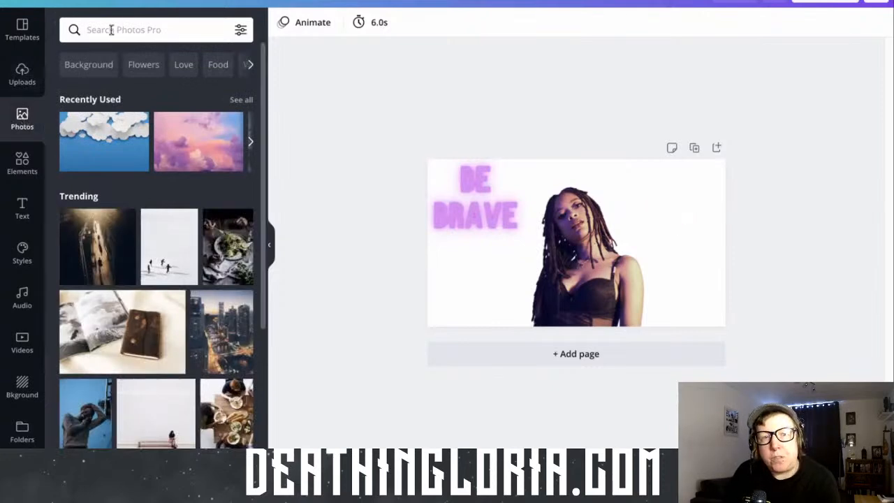
left_click(252, 145)
left_click(140, 35)
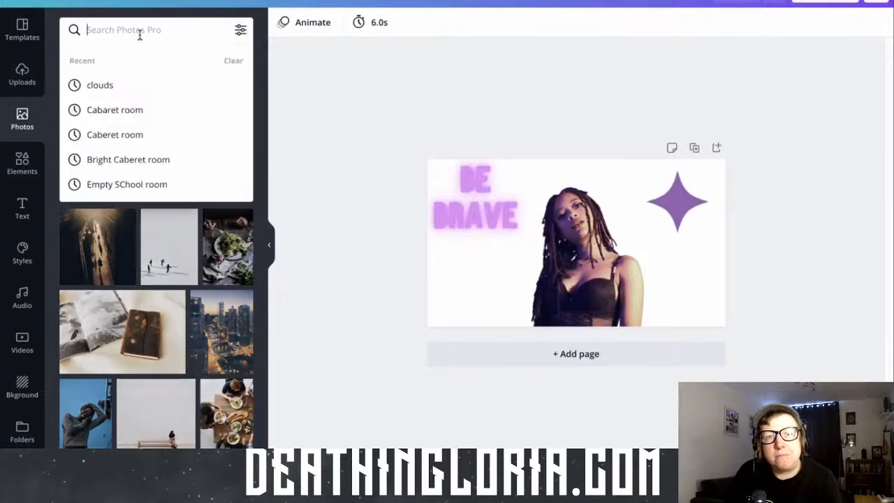
type("purp")
type("le ")
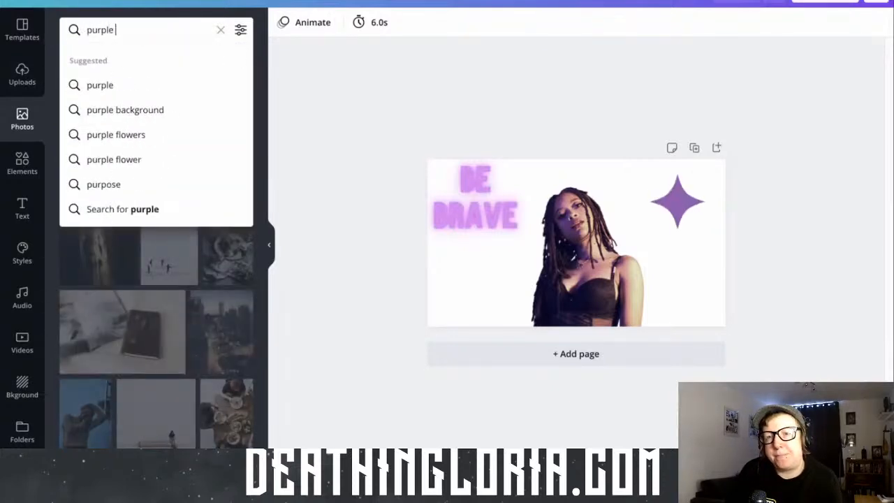
type("stage set")
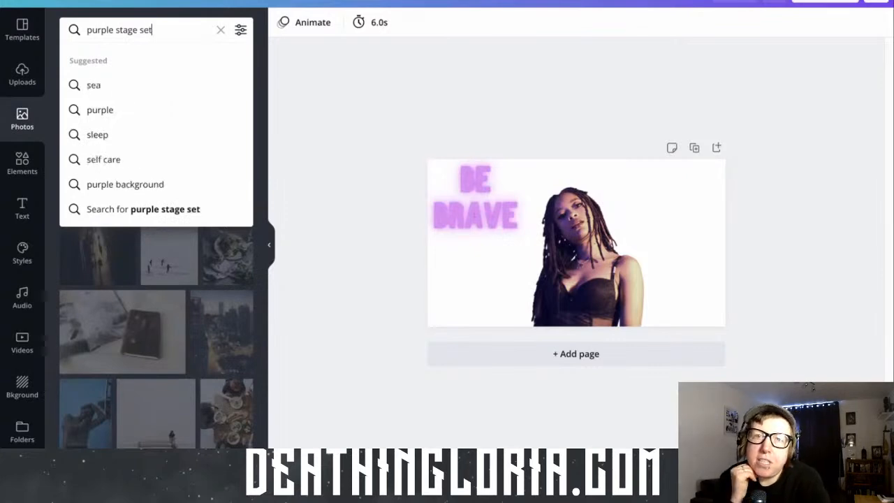
key("Return")
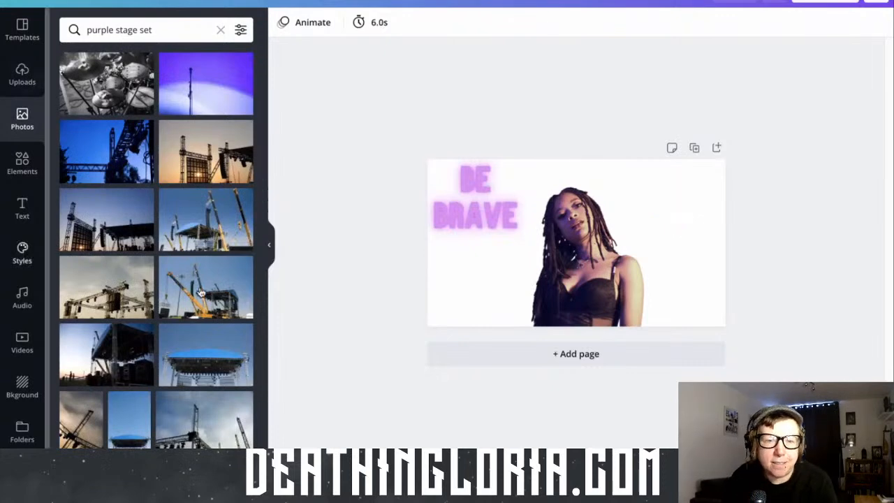
scroll(192, 295, "down", 2)
scroll(193, 295, "down", 2)
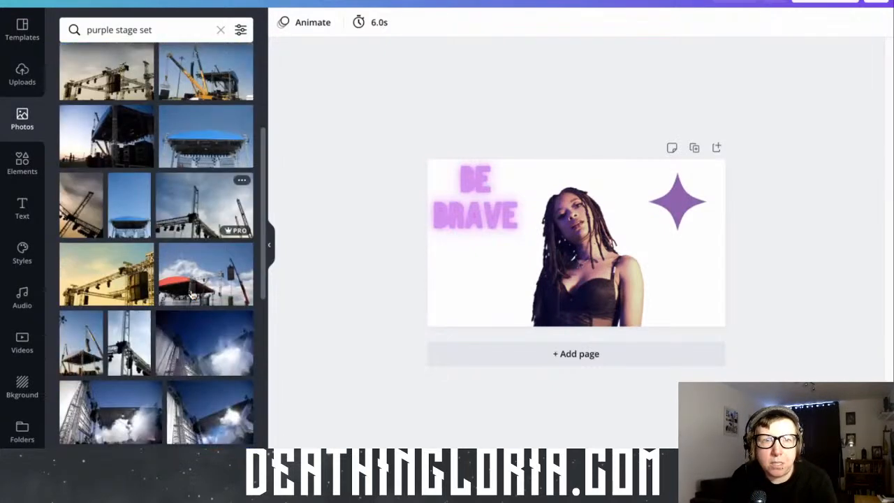
scroll(192, 295, "down", 2)
scroll(192, 294, "down", 8)
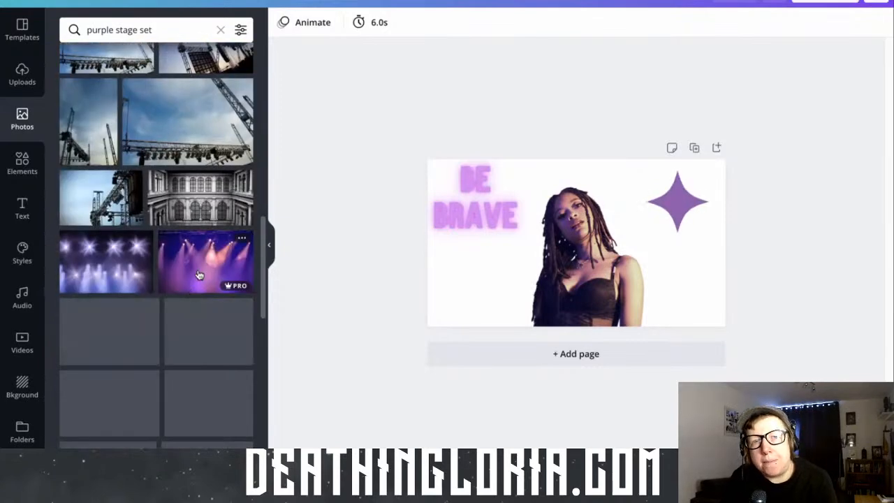
Browse the purple stage results and place the photo of orange and purple stage spotlights on the page
scroll(199, 274, "down", 2)
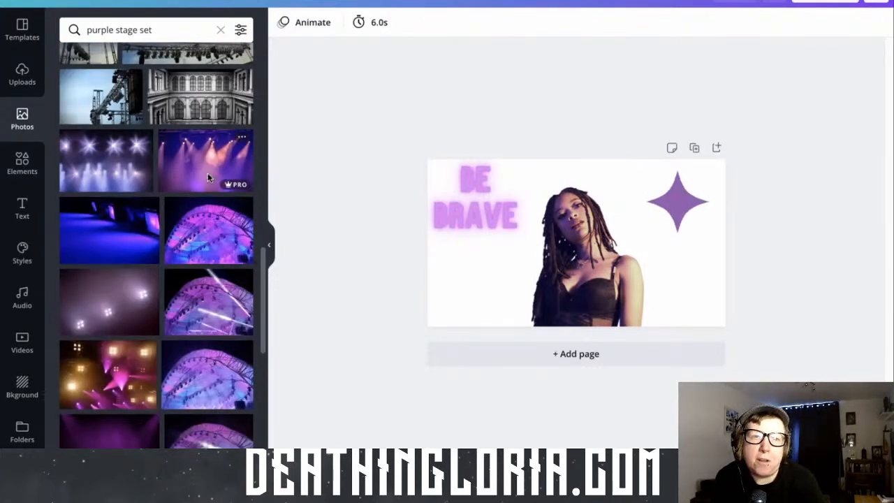
scroll(207, 177, "down", 2)
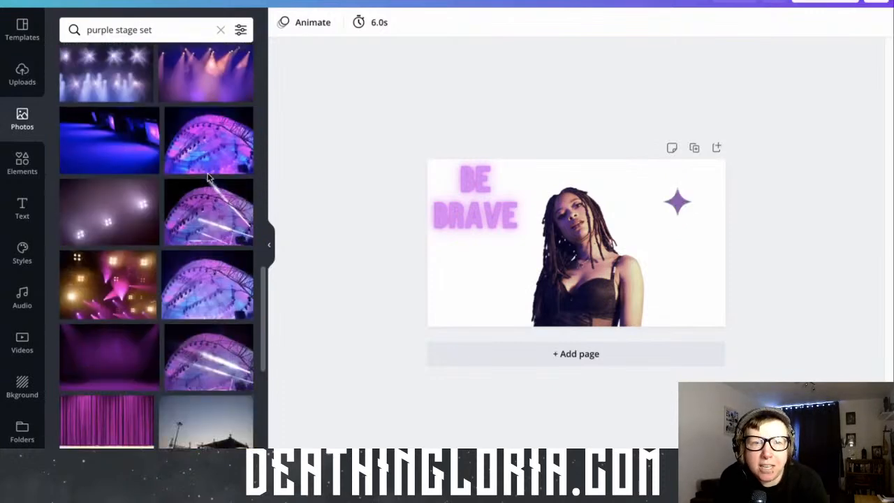
scroll(207, 178, "down", 1)
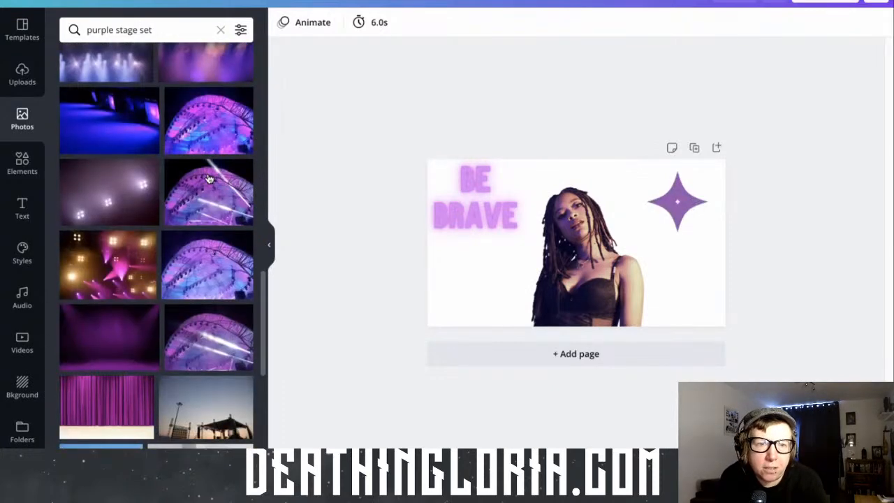
scroll(208, 179, "down", 1)
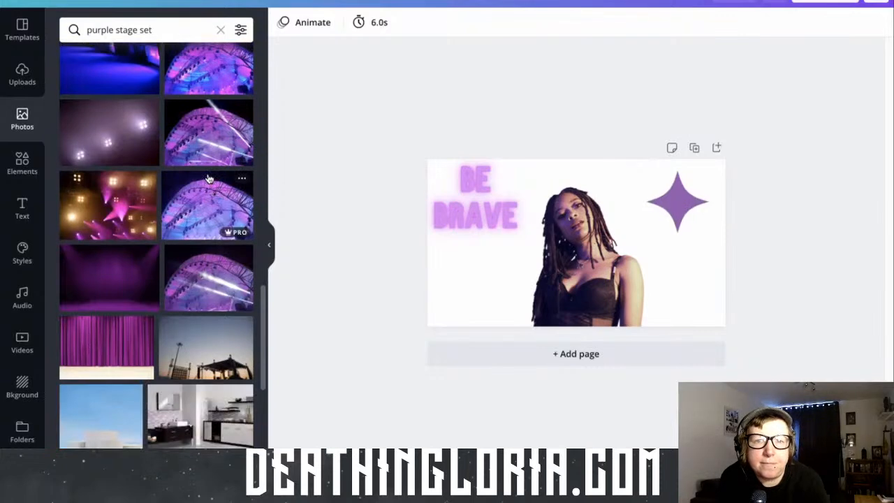
scroll(207, 179, "up", 2)
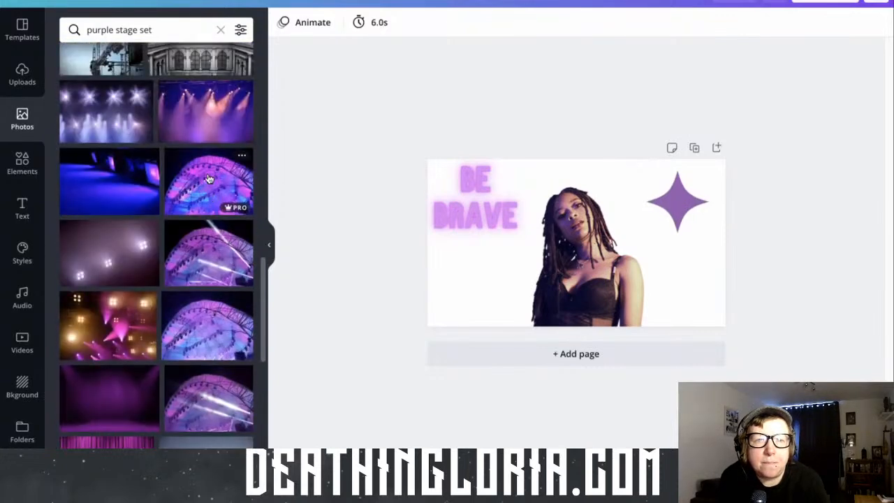
scroll(209, 180, "up", 1)
left_click_drag(209, 179, 480, 256)
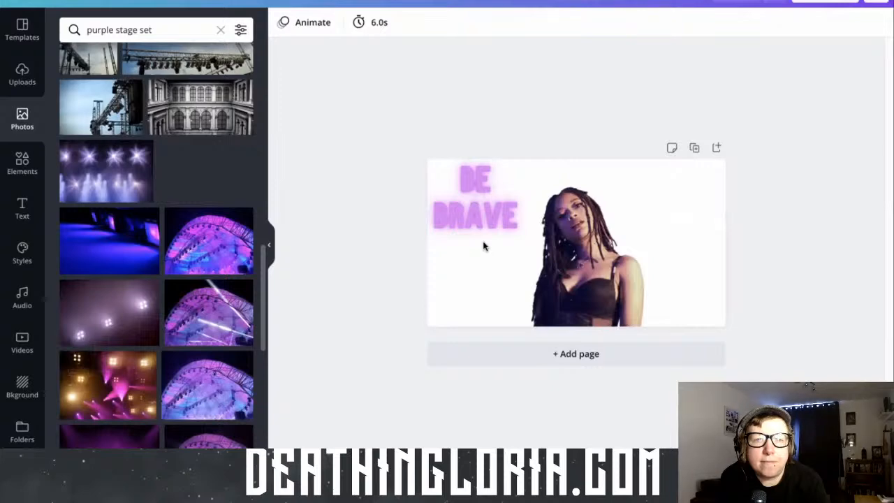
Set the stage-lights photo as the page background
left_click(483, 246)
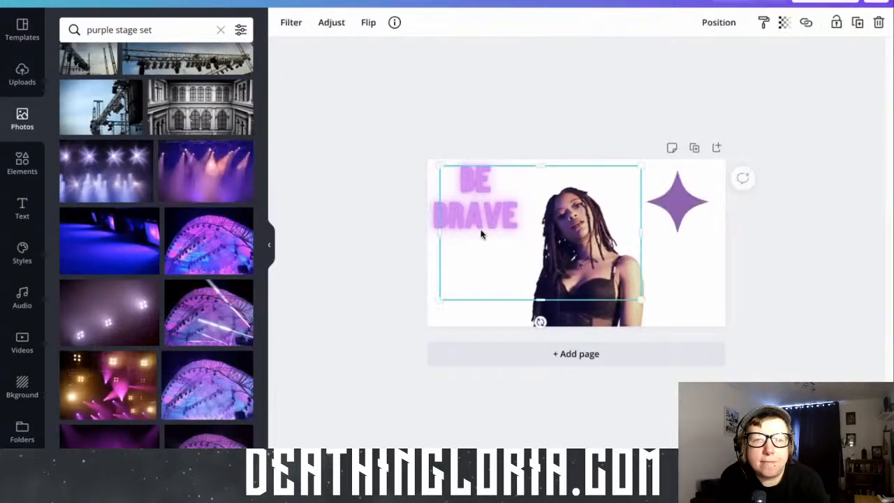
right_click(478, 264)
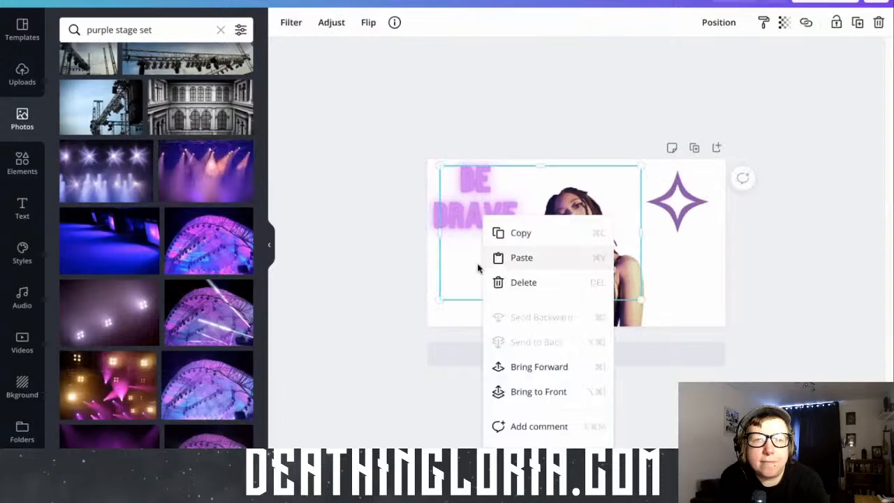
left_click(432, 257)
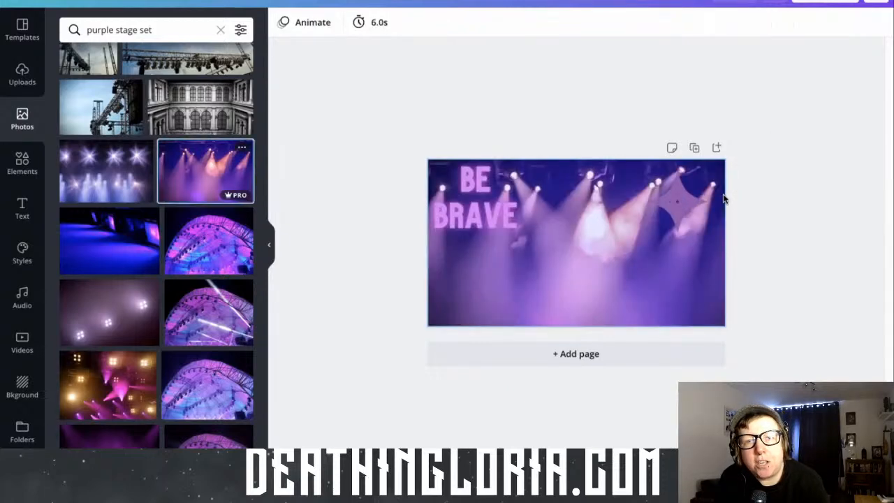
right_click(538, 246)
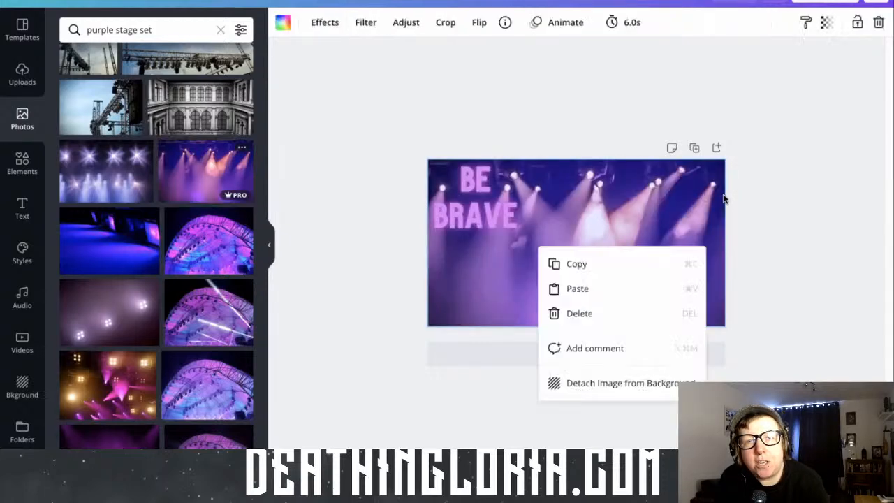
left_click(796, 88)
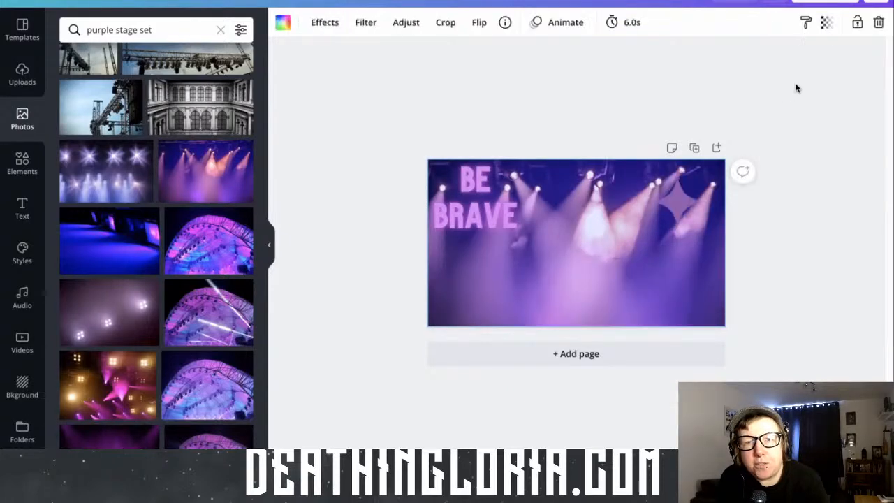
Check the options available for the stage-lights background photo
right_click(648, 287)
left_click(799, 238)
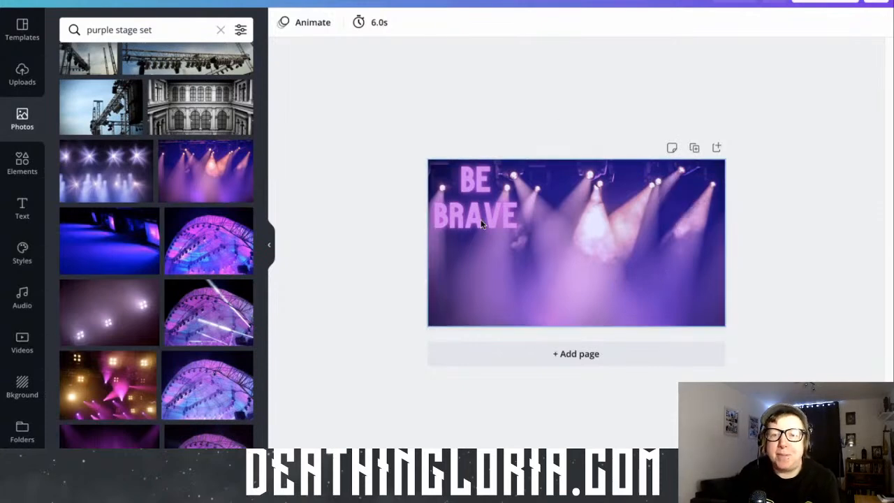
left_click(583, 273)
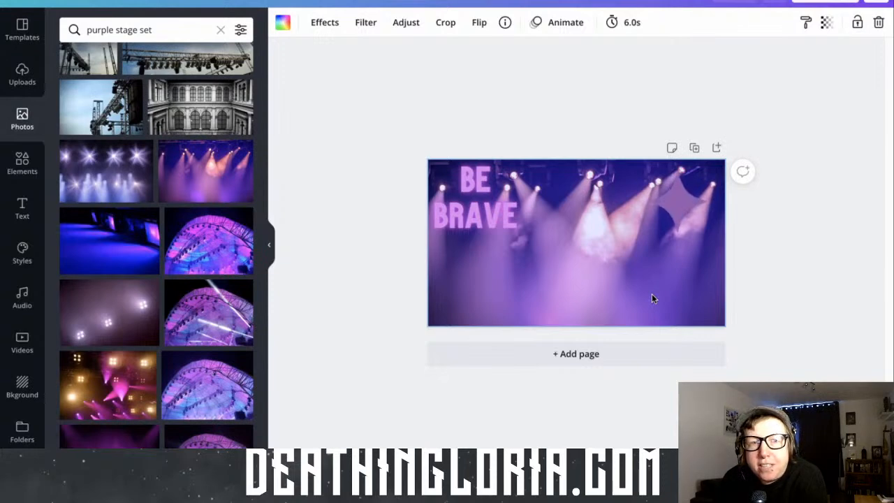
mouse_move(651, 293)
left_mouse_down()
mouse_move(643, 245)
mouse_move(648, 284)
left_mouse_up()
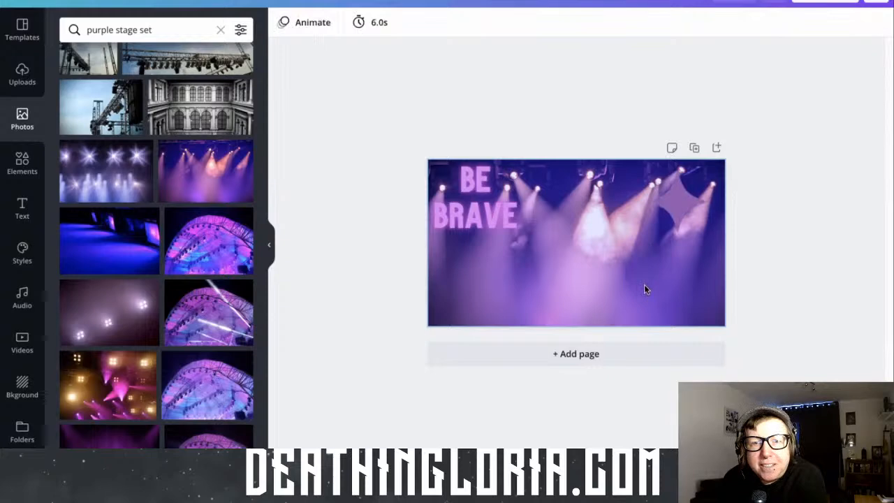
double_click(620, 289)
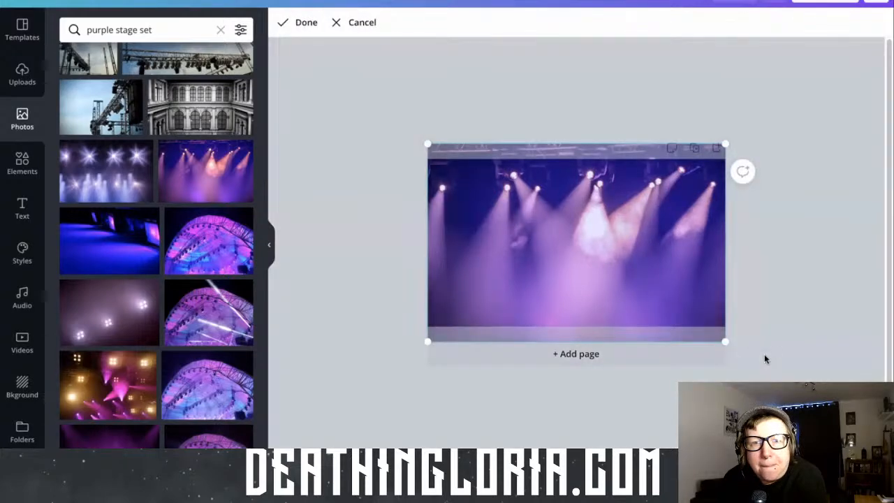
left_click(765, 359)
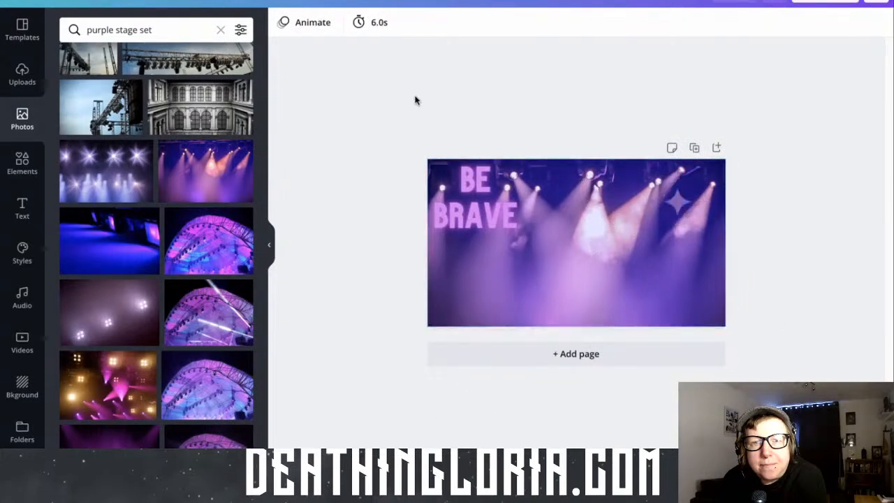
double_click(612, 301)
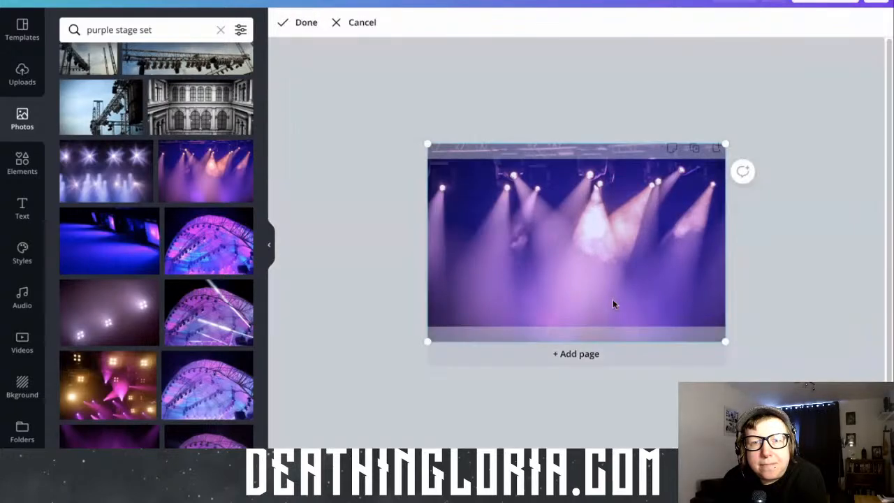
right_click(613, 301)
left_click(618, 218)
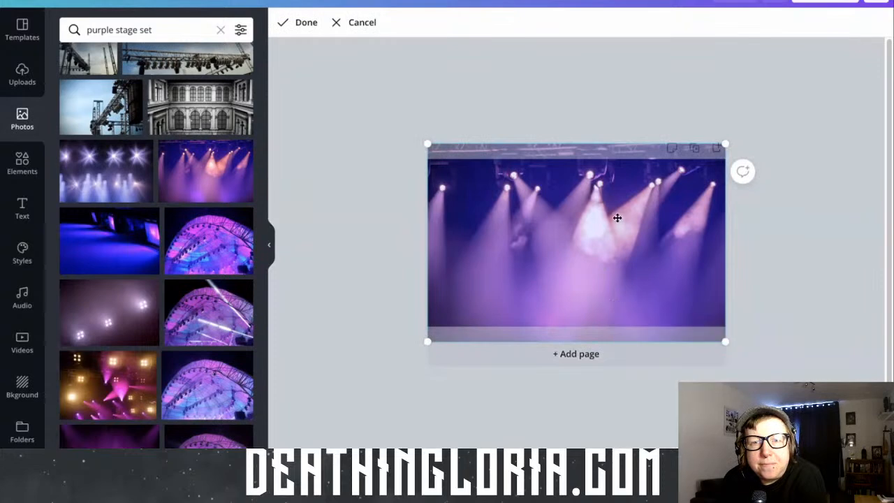
left_click(634, 103)
Detach the stage-lights photo from the background and move it up off the page to expose what lies behind
left_click(656, 199)
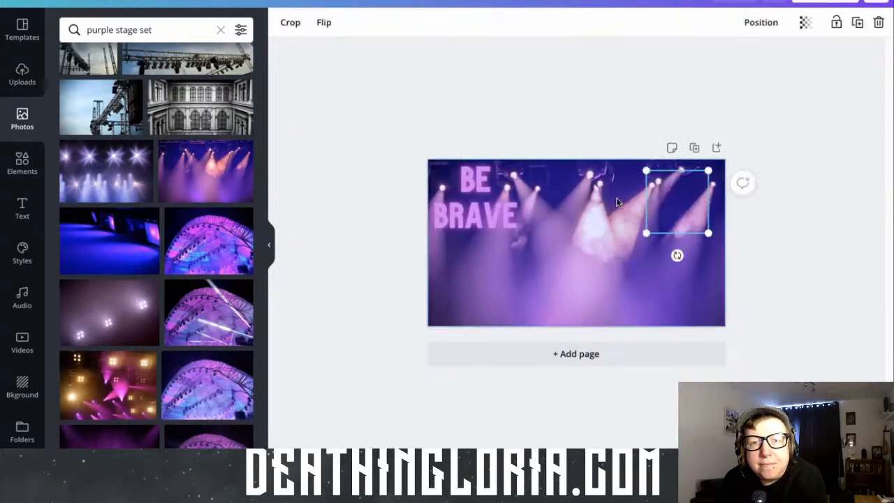
left_click(477, 208)
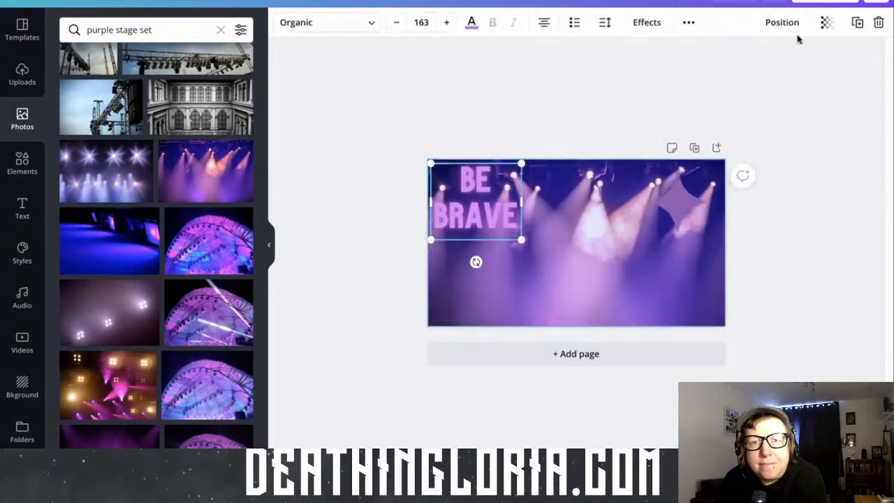
left_click(560, 235)
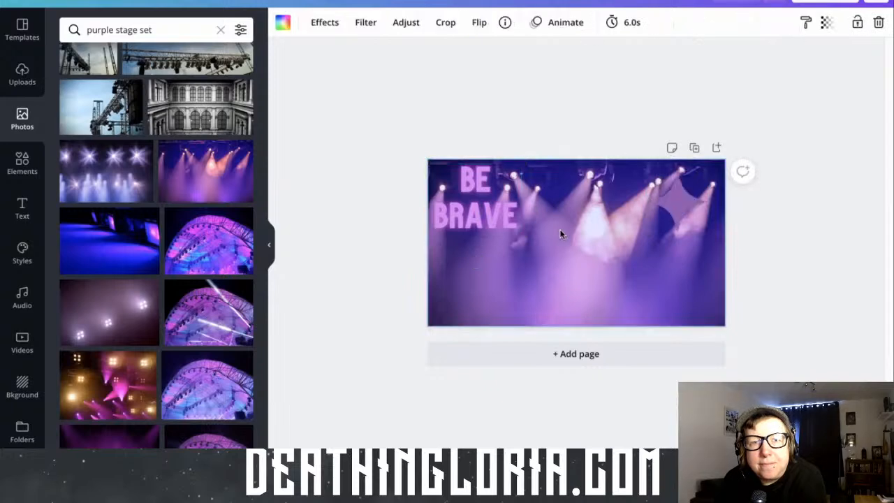
right_click(560, 235)
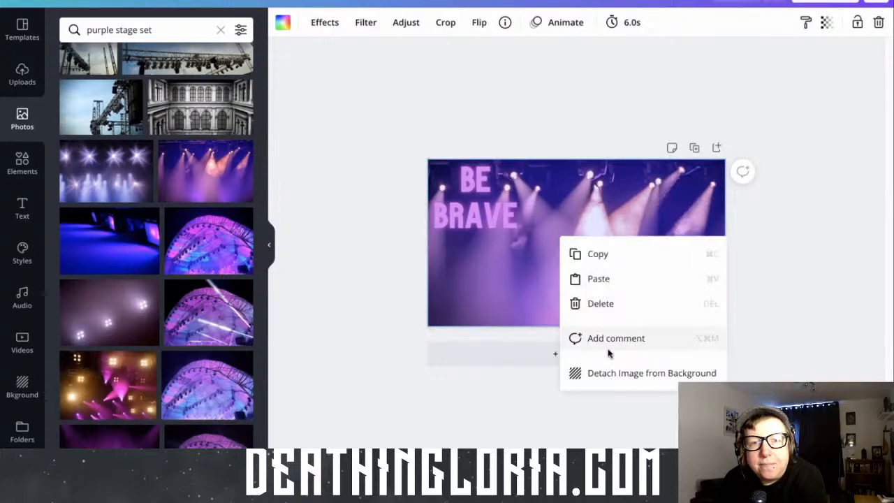
left_click(609, 373)
left_click_drag(621, 261, 587, 120)
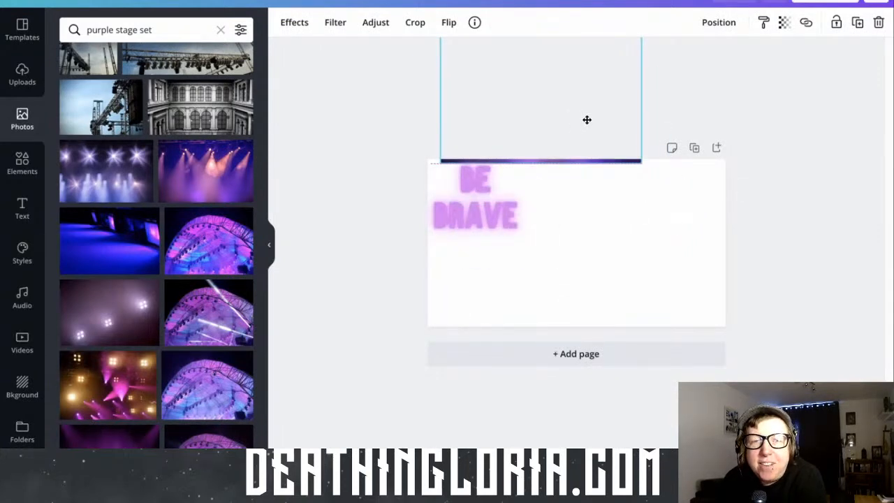
Move the detached stage-lights photo back onto the page and set it as the background again
left_click_drag(587, 126, 597, 261)
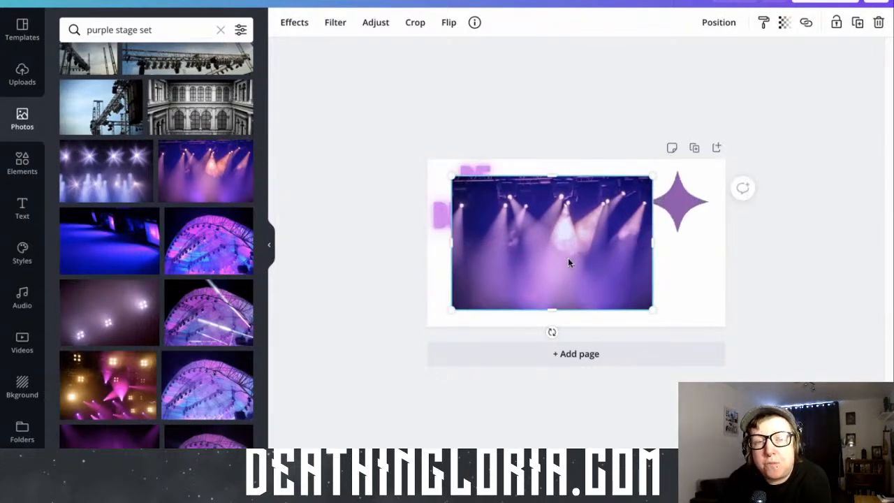
right_click(568, 263)
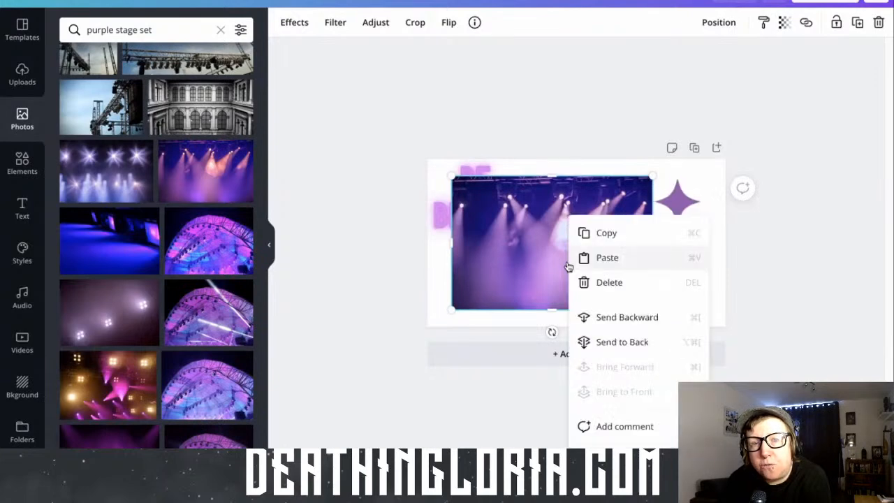
left_click(615, 478)
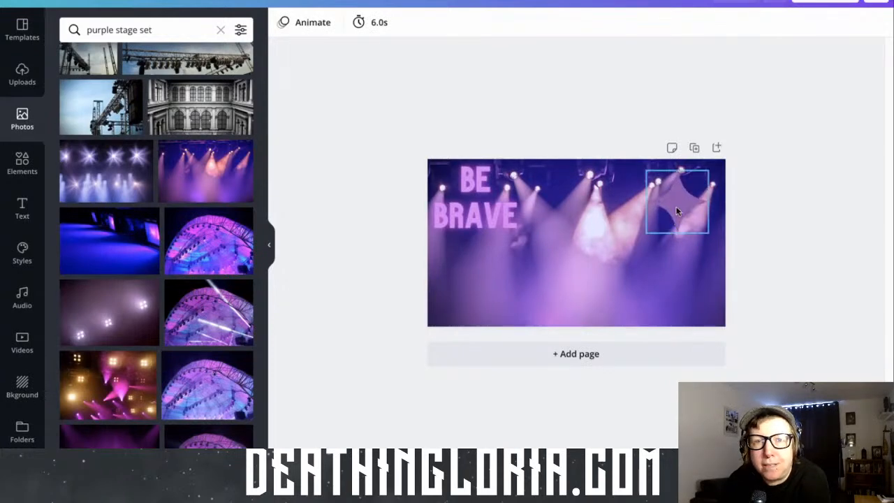
Arrange the "BE BRAVE" text and the purple star side by side in the middle of the page, and slightly enlarge the star
left_click_drag(676, 207, 643, 258)
left_click_drag(446, 199, 503, 244)
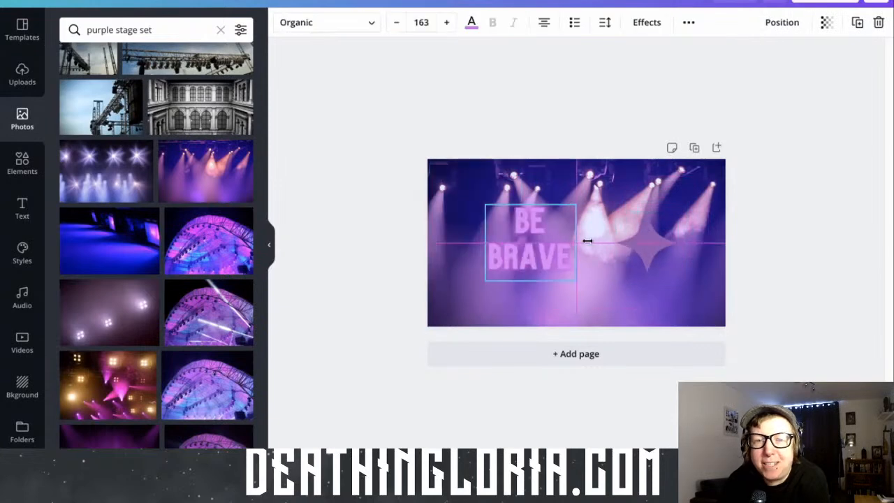
left_click(627, 244)
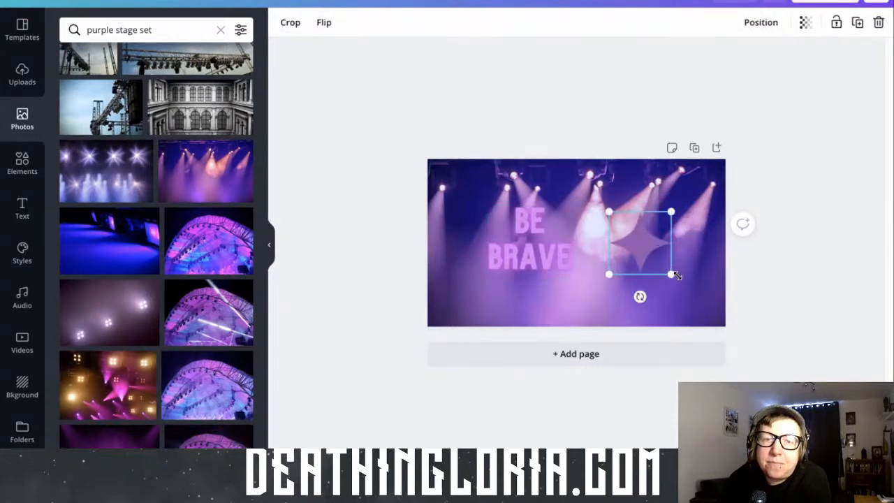
left_click_drag(610, 211, 602, 205)
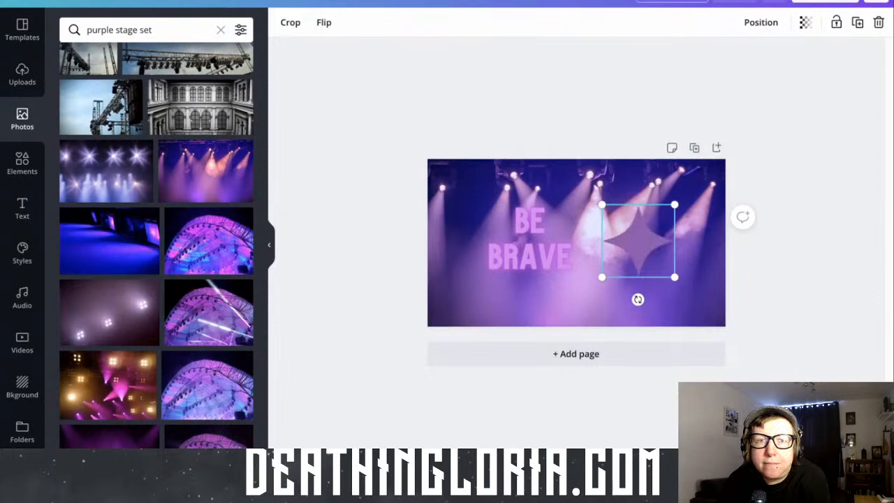
Rename the design as "Be Brave TV"
left_click(84, 1)
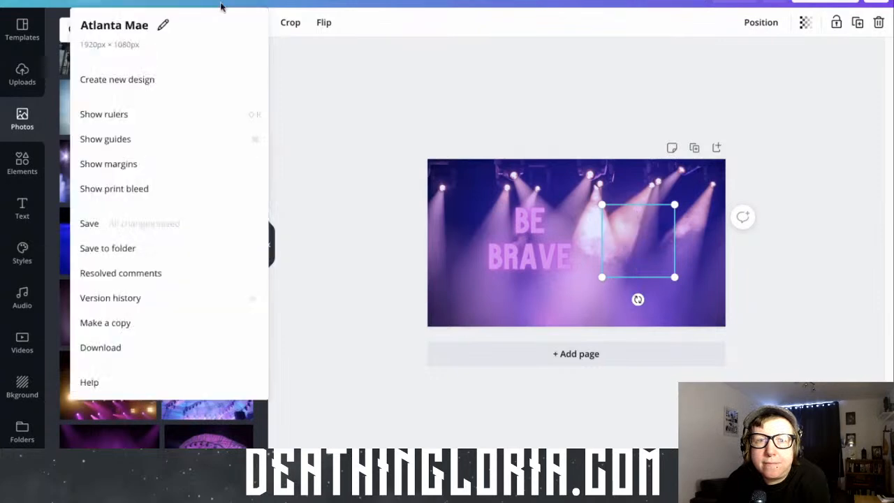
left_click(139, 26)
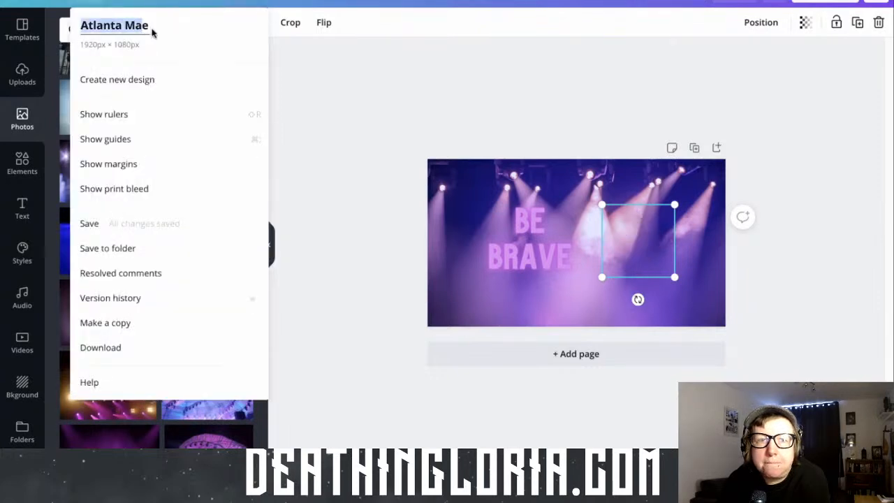
type("Be")
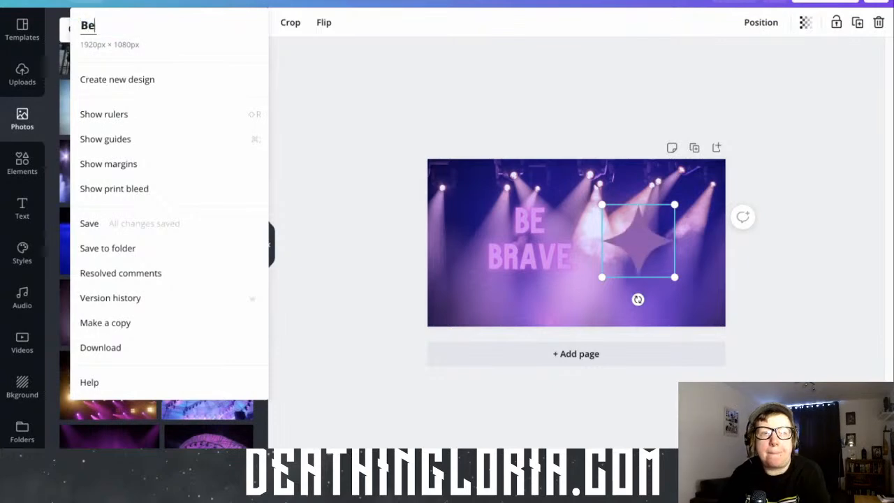
type(" Brave TV")
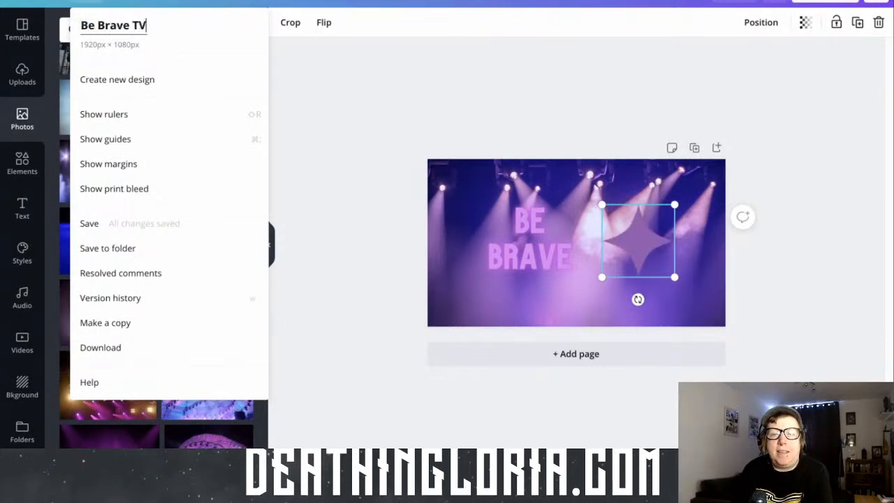
key("Return")
Create a resized copy of the design in the Twitter Post format
left_click(337, 60)
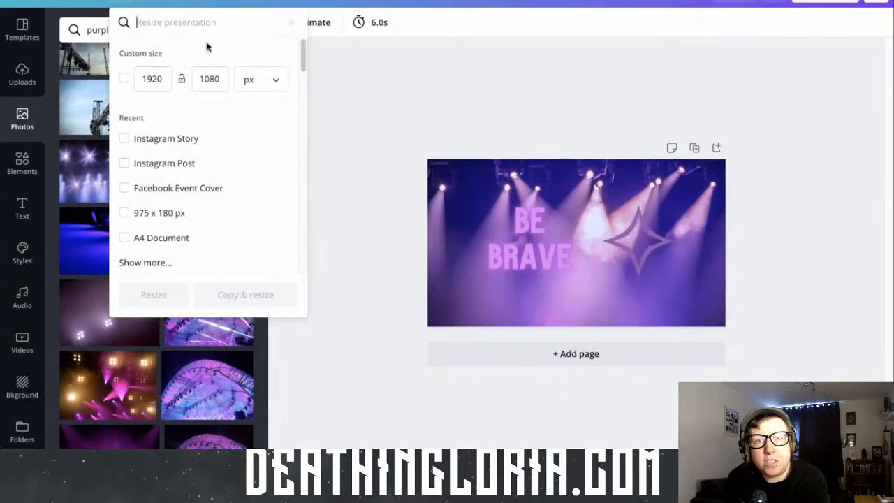
type("Twitter")
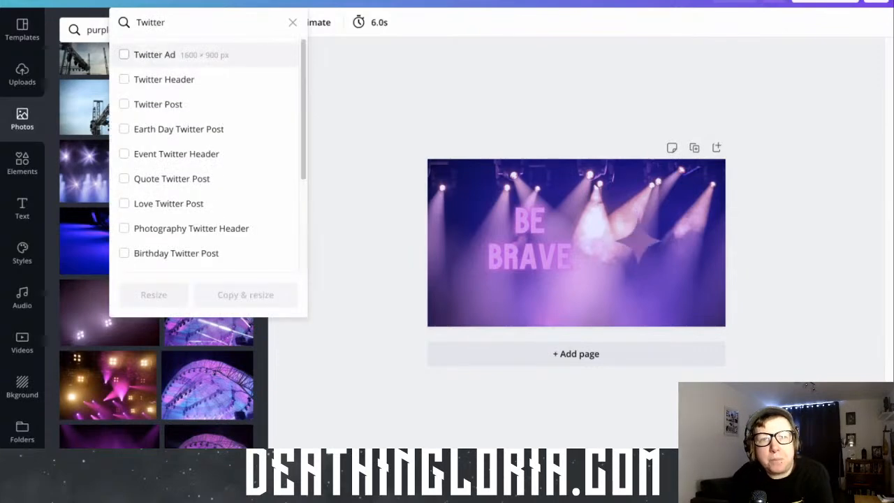
left_click(210, 106)
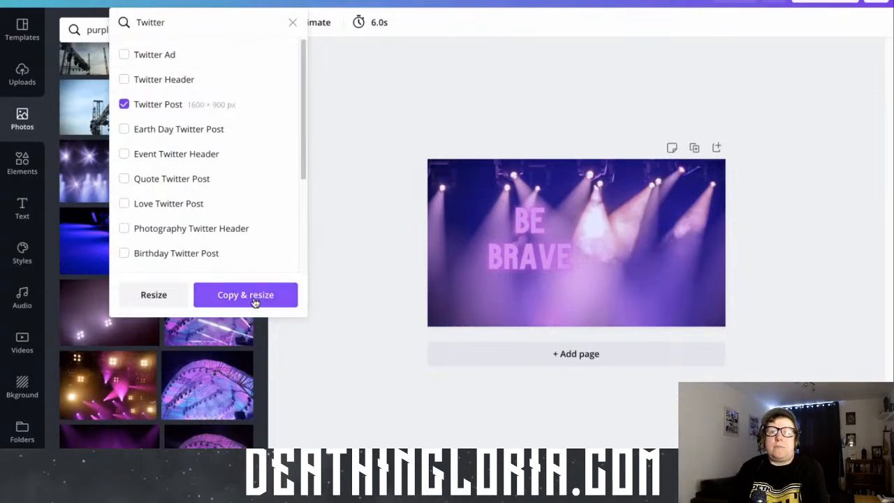
left_click(254, 301)
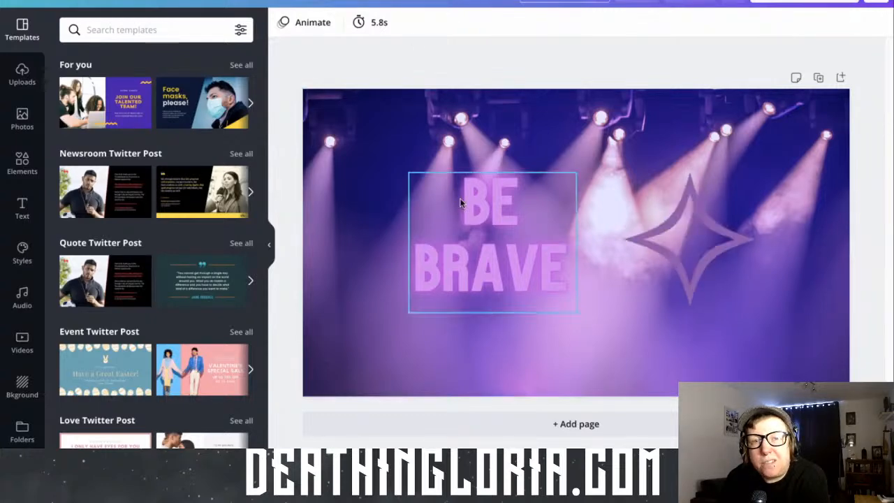
Enlarge the "BE BRAVE" text on the Twitter post to font size 227 and centre it vertically beside the star
left_click(416, 178)
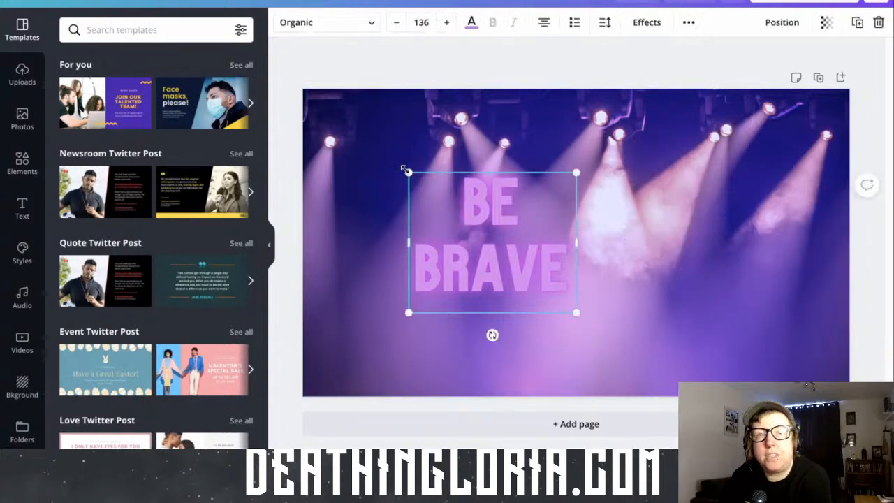
left_click_drag(395, 163, 320, 132)
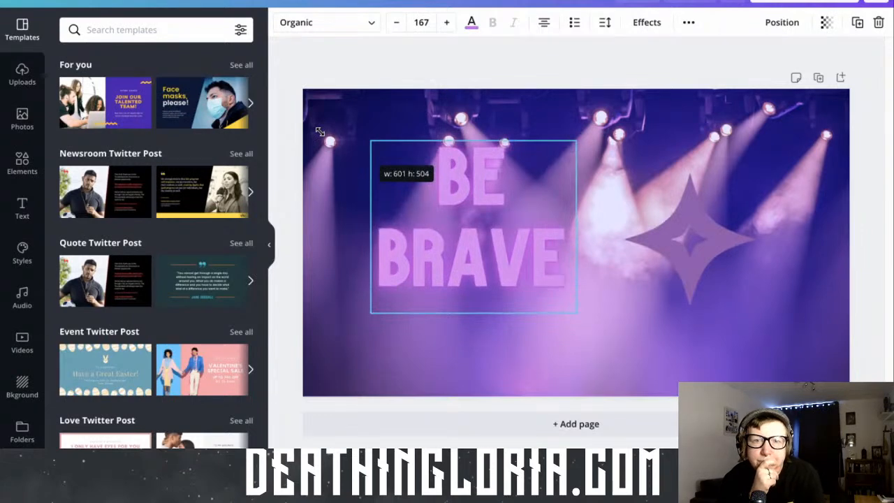
left_click_drag(320, 131, 320, 131)
left_click_drag(452, 210, 452, 235)
left_click_drag(436, 198, 462, 222)
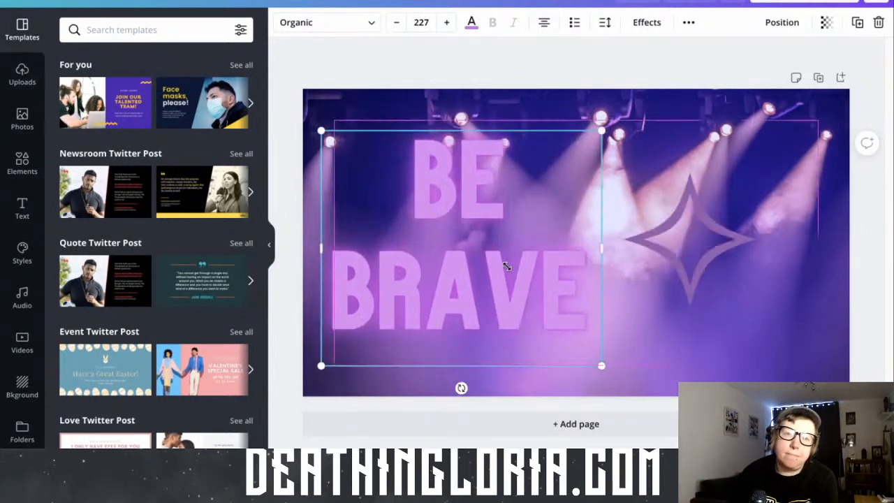
left_click(671, 344)
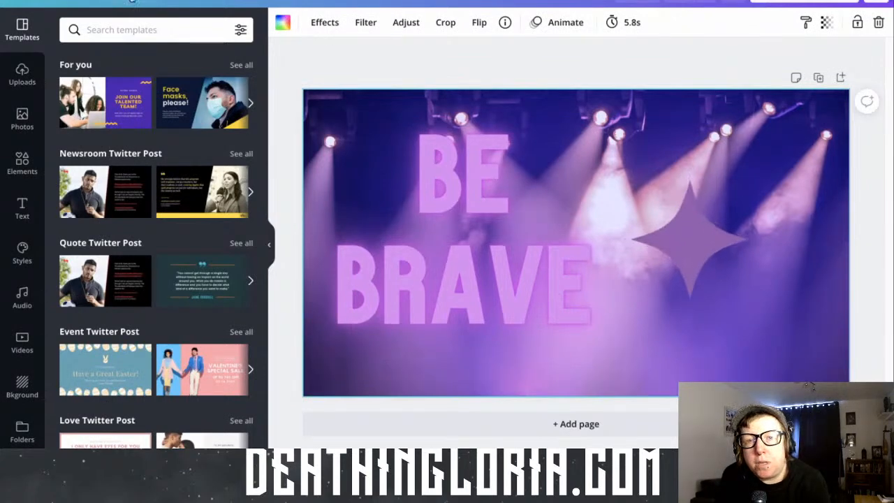
Create a resized copy of the design in the Facebook Event Cover format
left_click(131, 1)
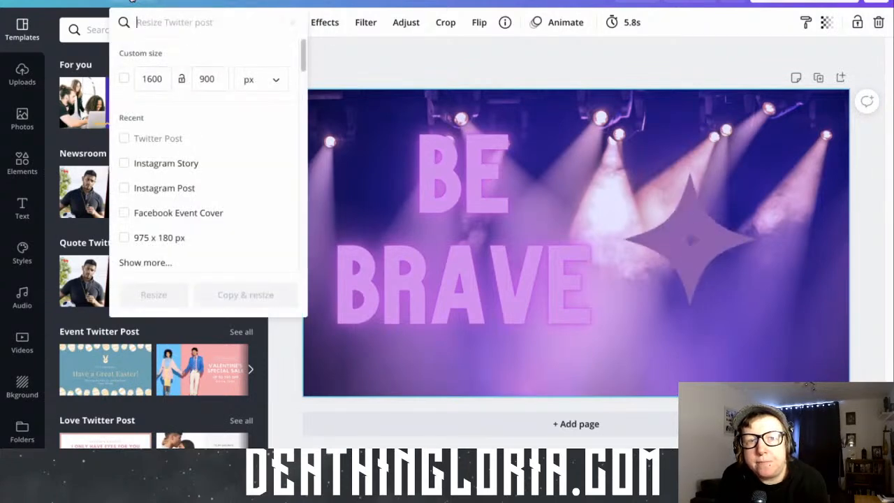
left_click(178, 223)
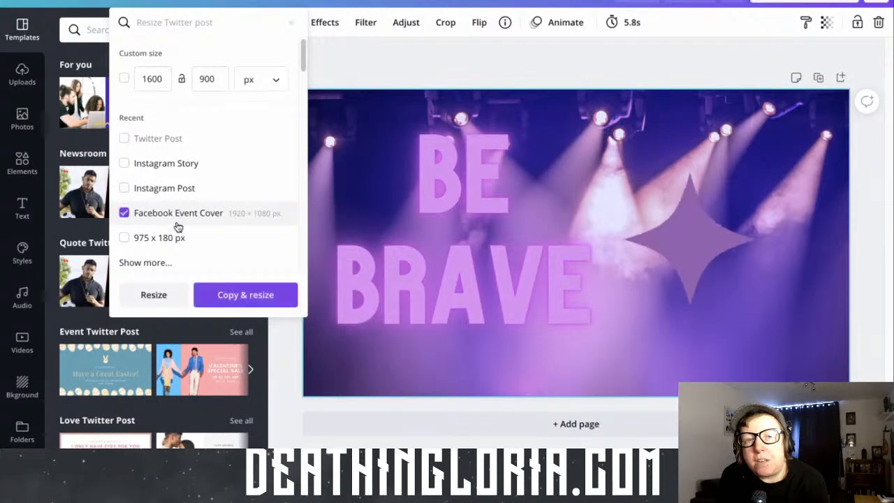
left_click(219, 300)
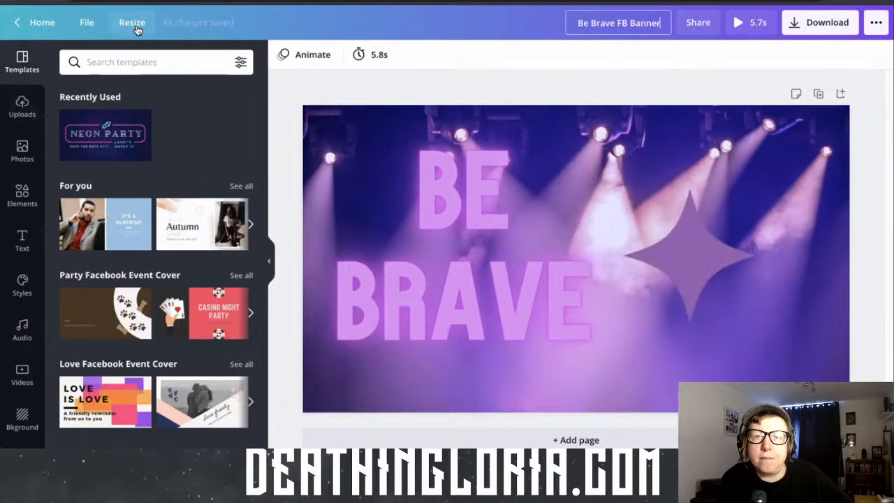
left_click(136, 25)
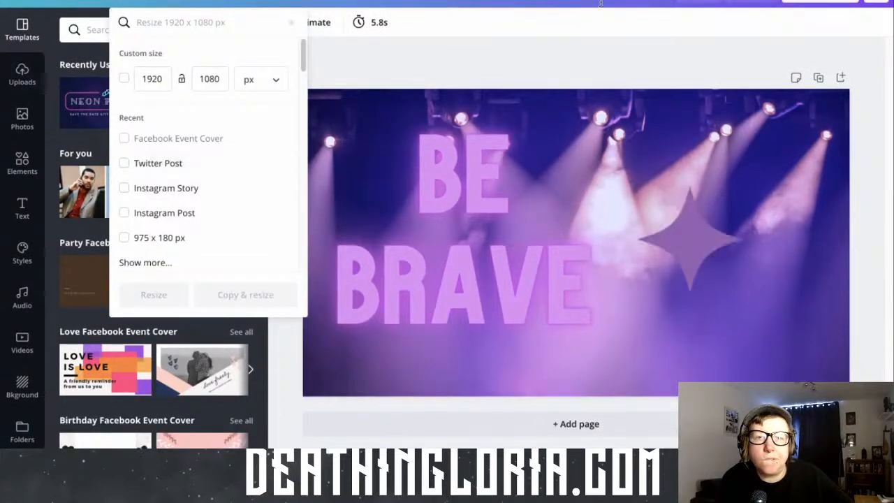
key("Escape")
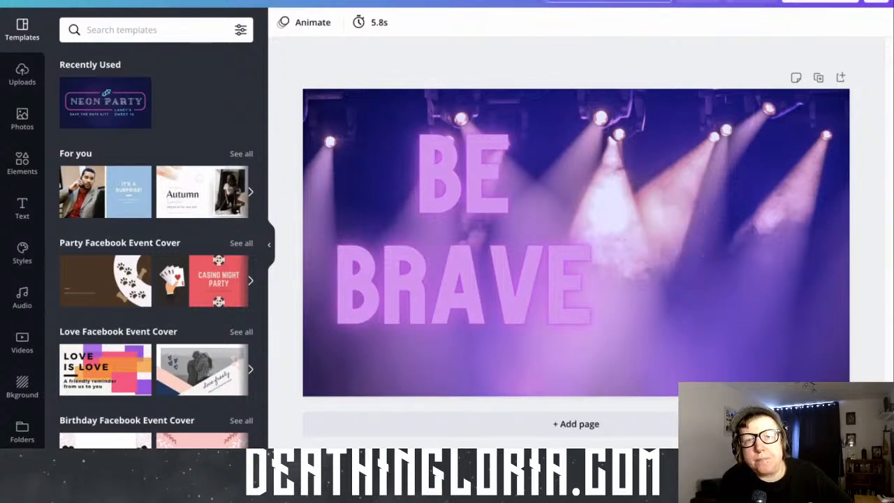
Enlarge the purple star on the Facebook cover and centre it in the space to the right of the "BE BRAVE" text
left_click(568, 294)
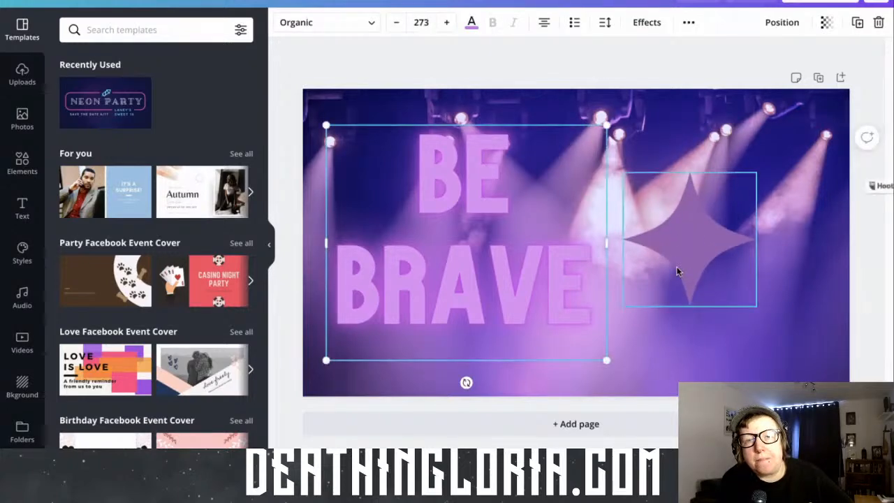
left_click(677, 272)
left_click_drag(755, 305, 791, 340)
left_click_drag(723, 294, 748, 276)
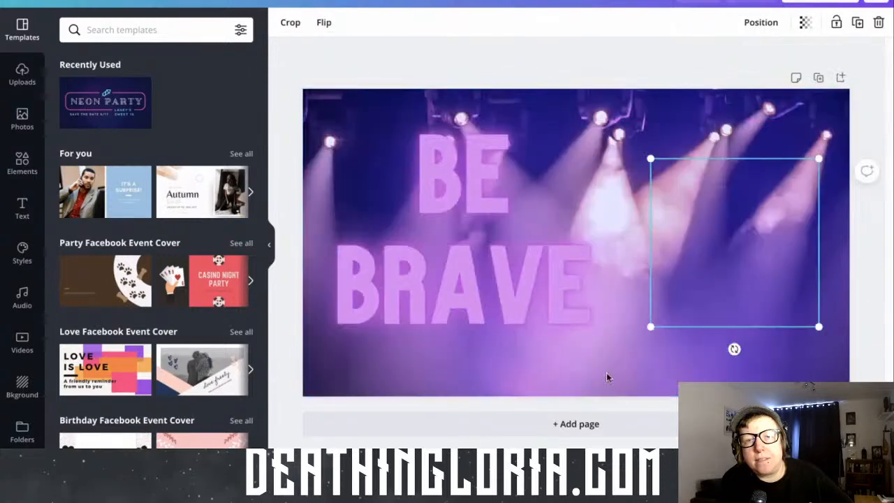
left_click(585, 360)
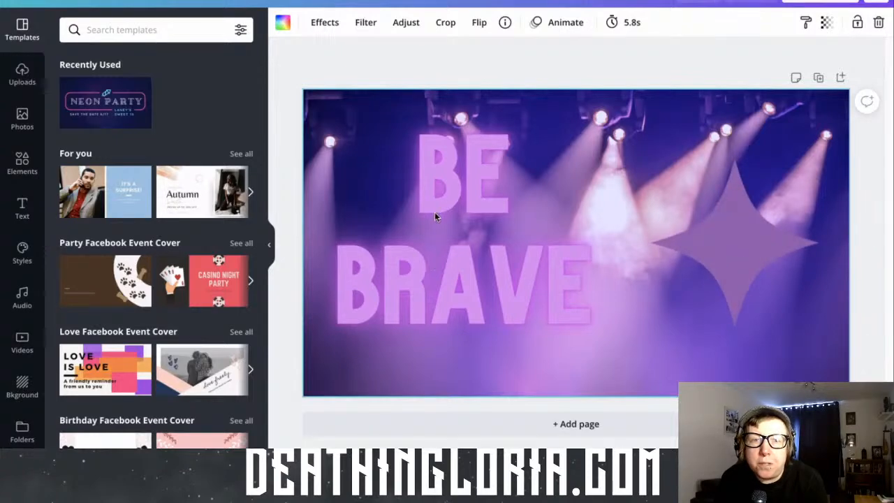
Create a resized copy of the design in the Instagram Post format
left_click(143, 2)
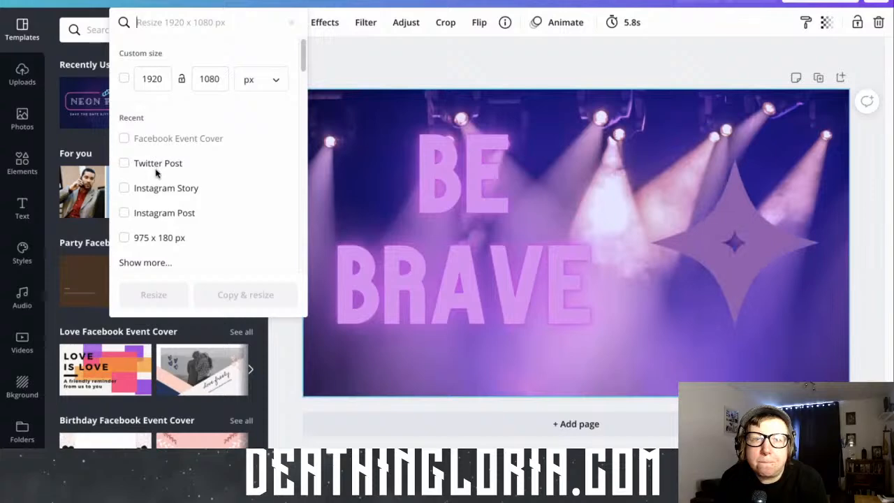
left_click(154, 218)
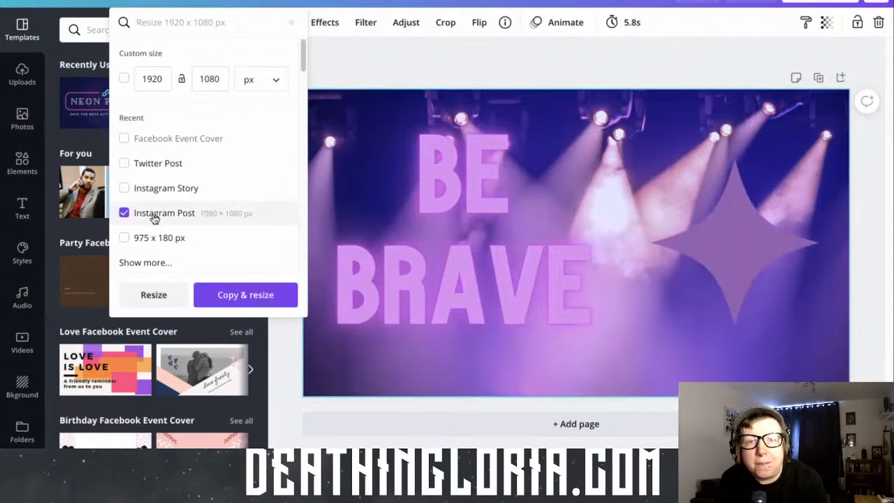
left_click(283, 299)
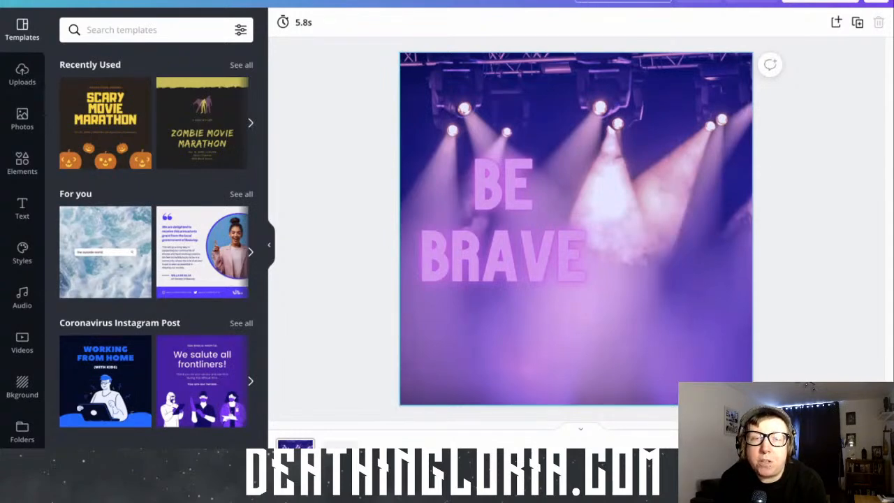
left_click(834, 198)
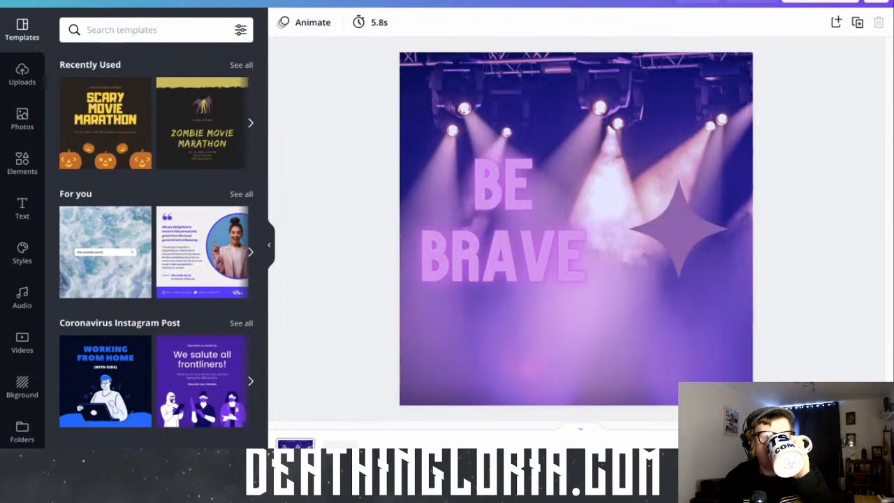
Create a resized copy of the design in the Instagram Story format
left_click(140, 3)
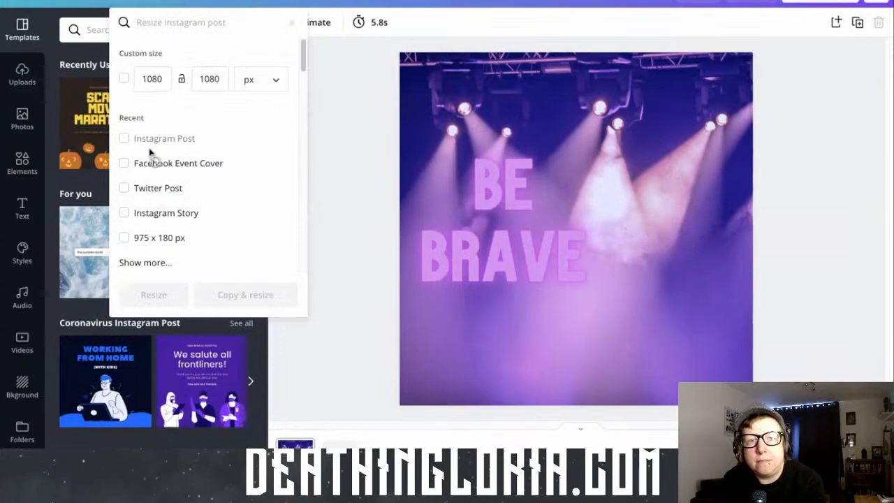
left_click(155, 214)
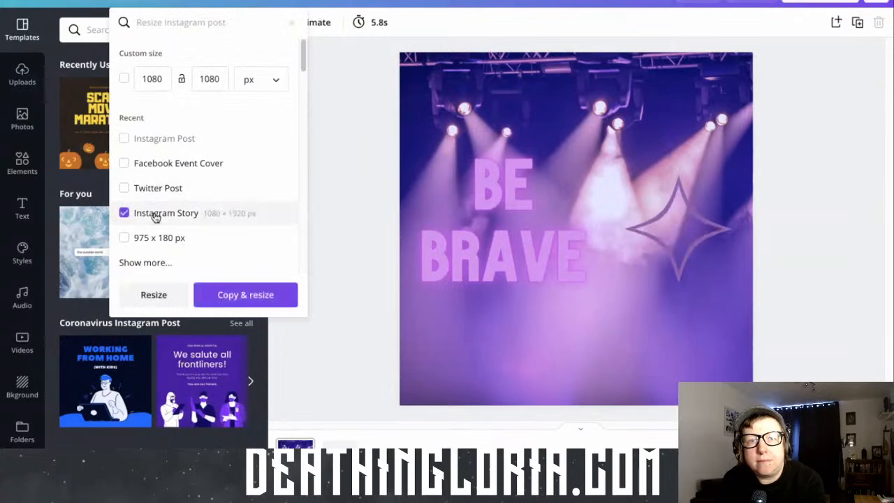
left_click(244, 296)
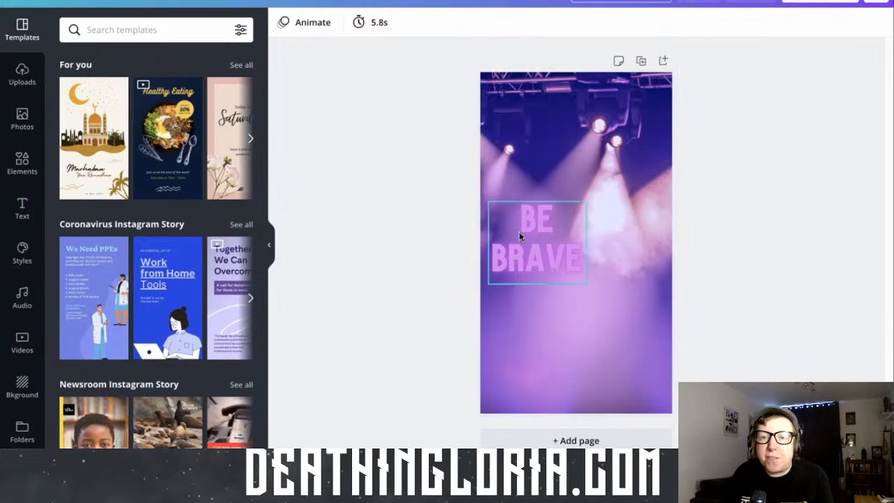
Stack the story elements with the "BE BRAVE" text centred in the upper half and an enlarged star centred below it
left_click_drag(547, 202, 585, 144)
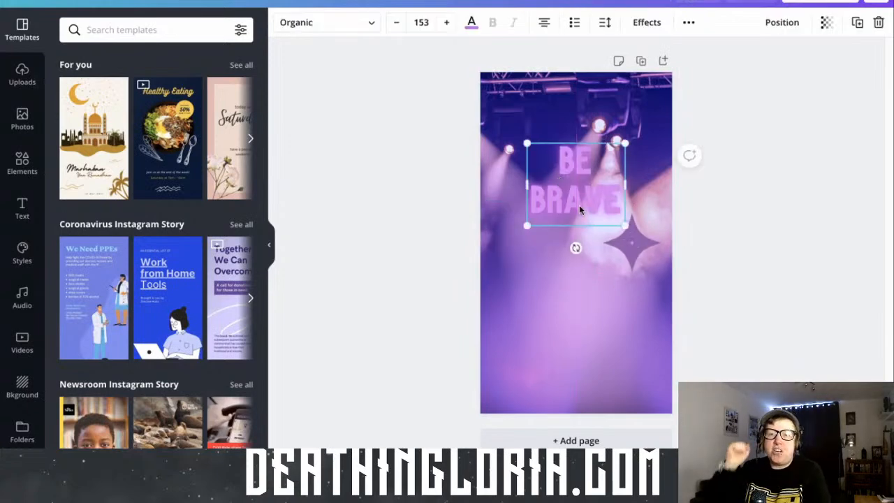
left_click(625, 253)
left_click_drag(565, 314, 577, 294)
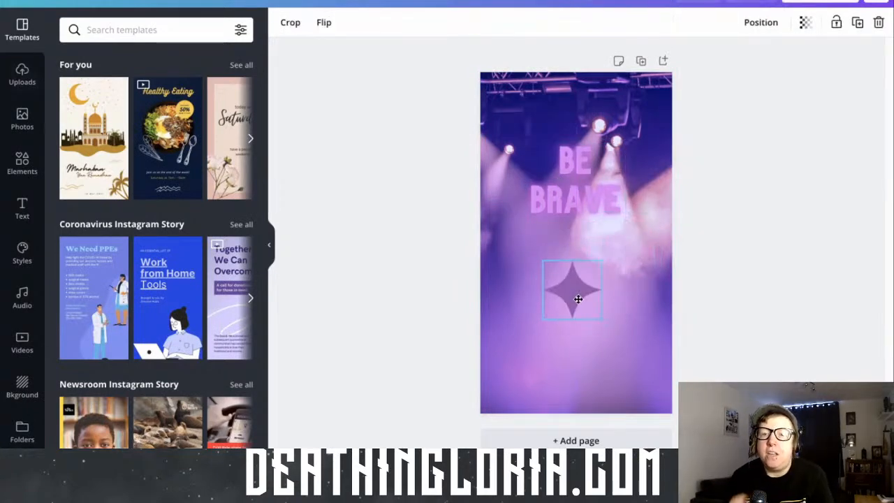
left_click_drag(607, 324, 637, 355)
left_click_drag(547, 265, 527, 246)
left_click_drag(551, 293, 551, 301)
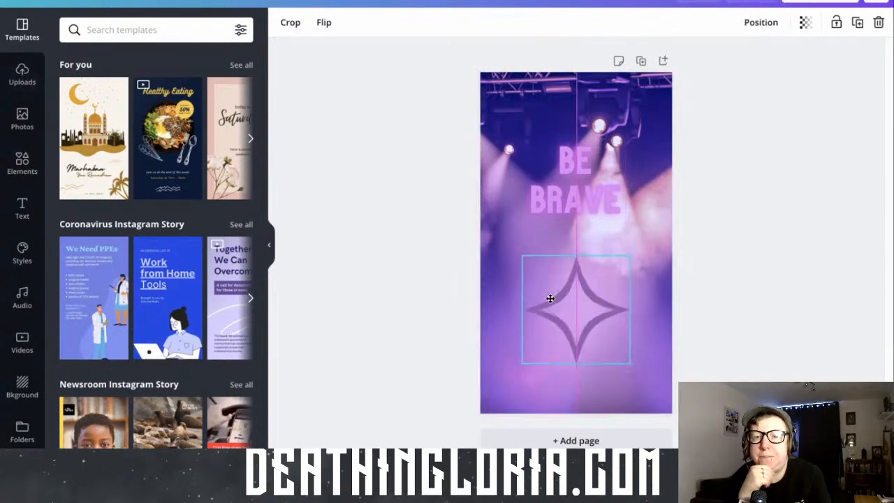
Enlarge the "BE BRAVE" text to font size 176 and shift both the text and the star slightly down the story page
left_click(529, 145)
left_click_drag(525, 142, 522, 138)
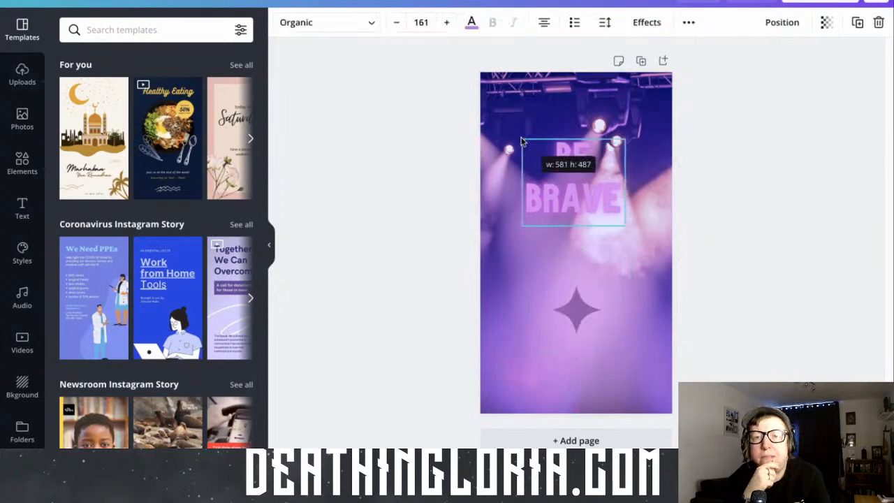
left_click_drag(624, 226, 631, 236)
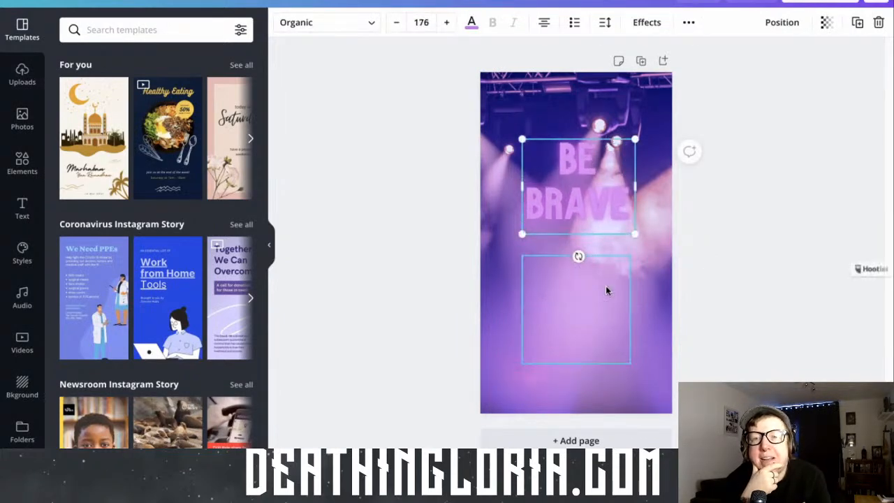
left_click_drag(606, 286, 612, 306)
left_click_drag(609, 223, 599, 237)
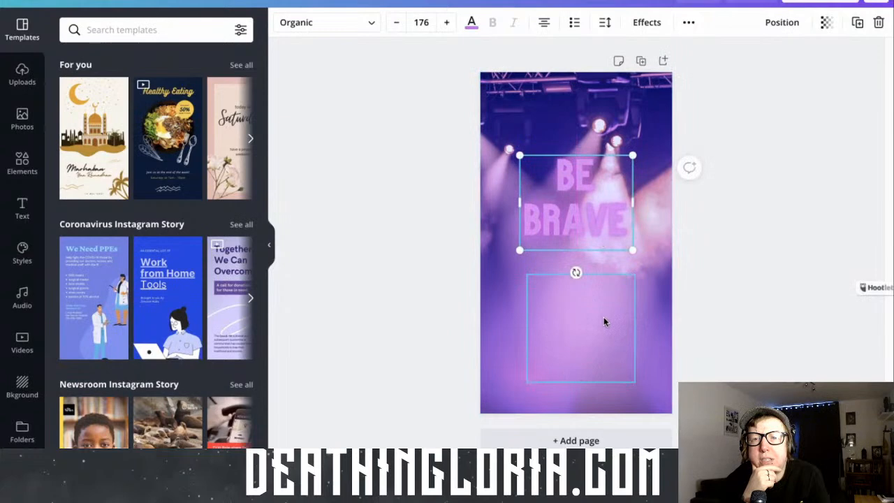
left_click(714, 359)
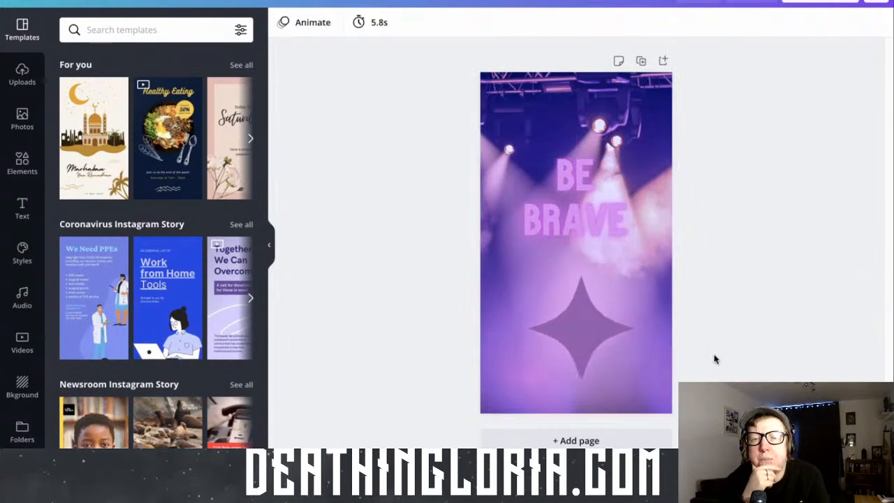
Try a layout with the star above the "BE BRAVE" text on the story page
left_click(582, 215)
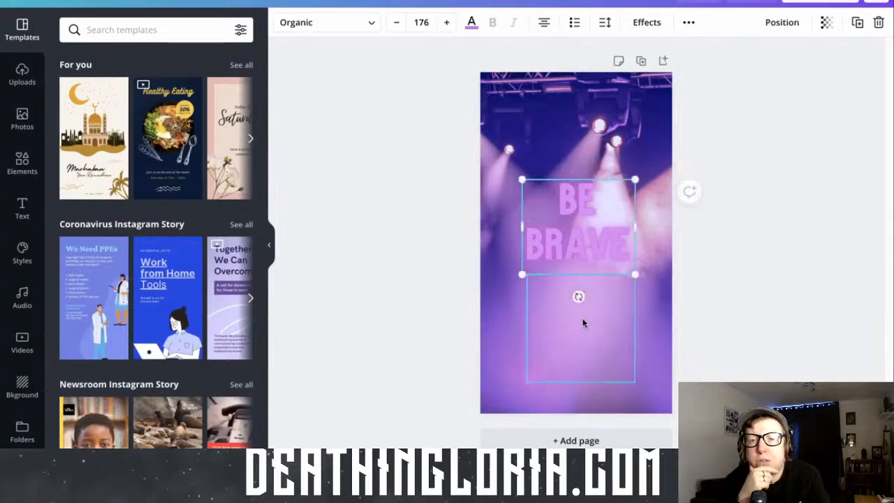
left_click(583, 323)
left_click_drag(584, 323, 584, 181)
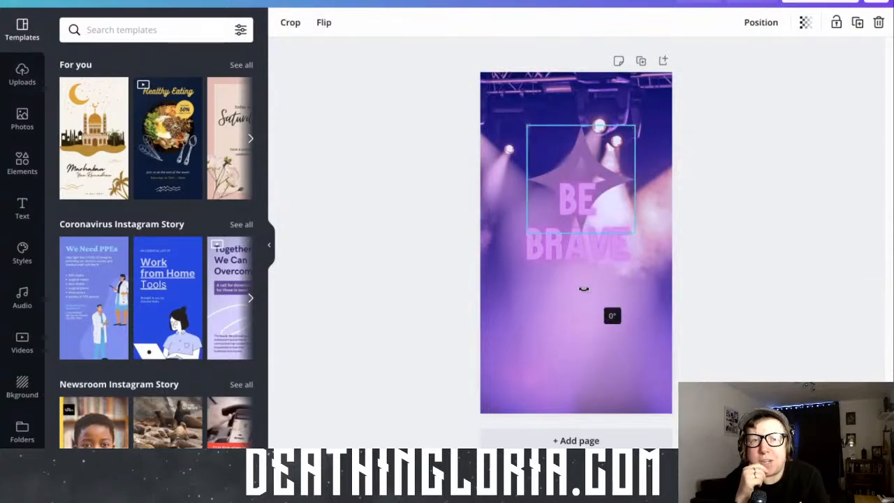
left_click_drag(598, 260, 596, 356)
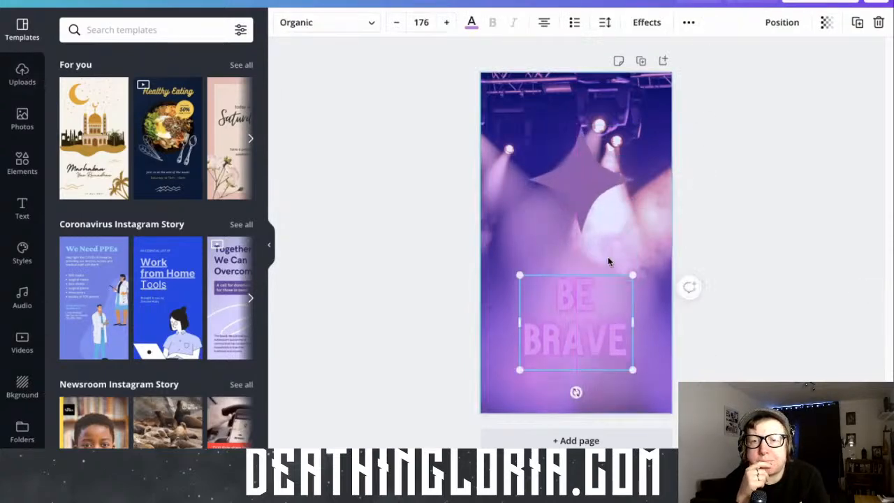
left_click_drag(583, 204, 582, 254)
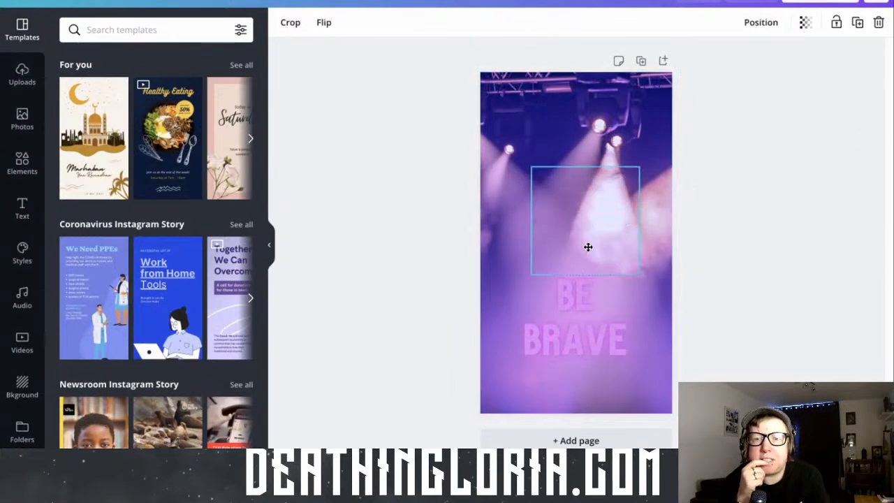
Move the "BE BRAVE" text back to the upper half of the story page and place the star below it
left_click_drag(575, 305, 575, 165)
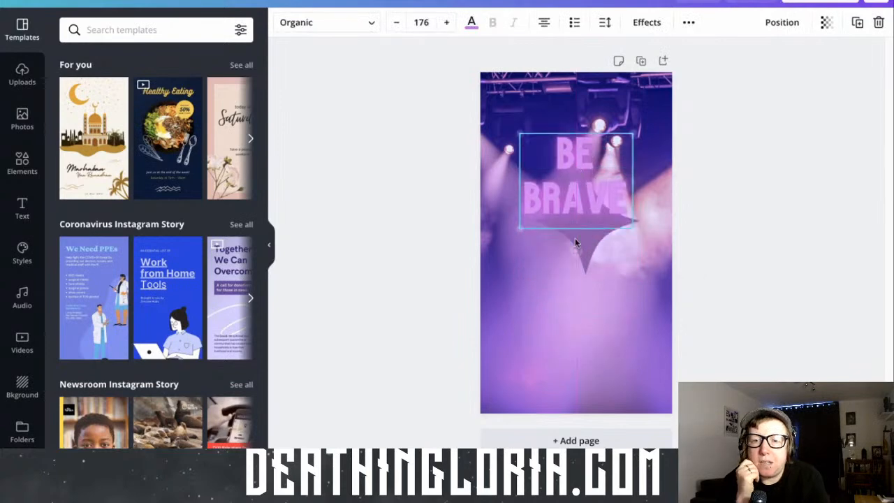
left_click_drag(593, 258, 589, 364)
left_click_drag(572, 219, 571, 248)
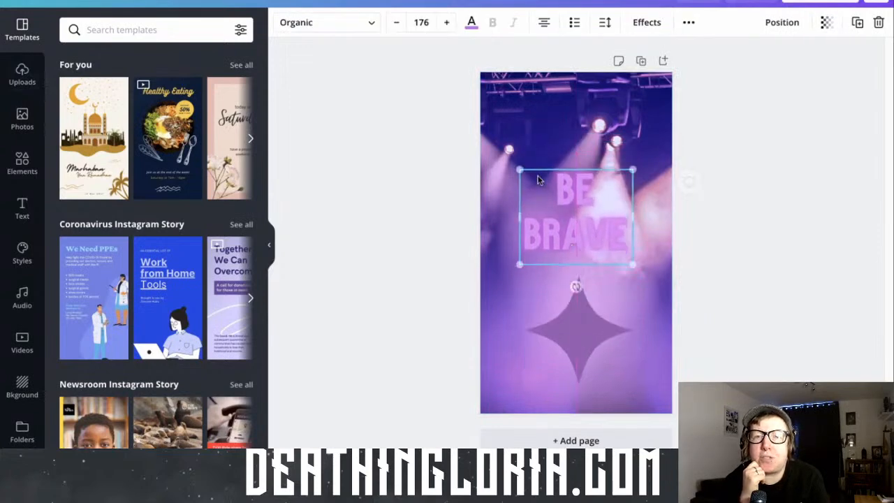
Enlarge the "BE BRAVE" text to font size 239 so it spans most of the story page's width above the star
left_click_drag(520, 172, 499, 153)
left_click_drag(632, 264, 652, 279)
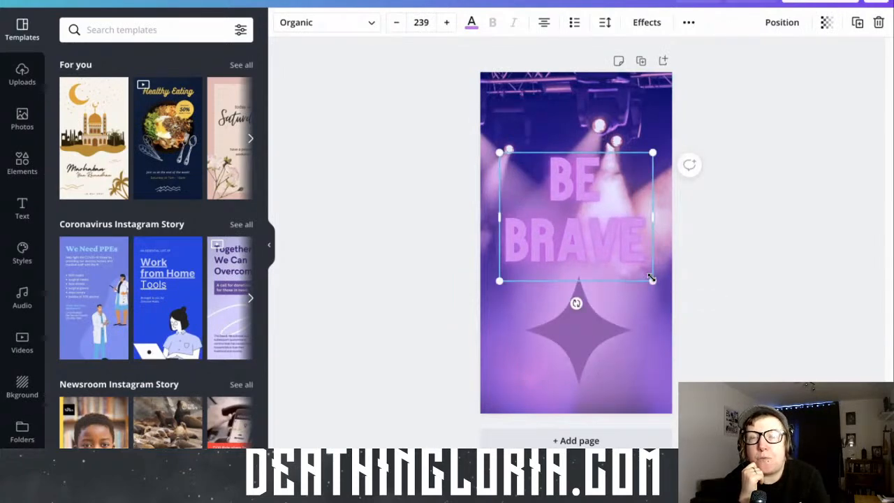
left_click(653, 279)
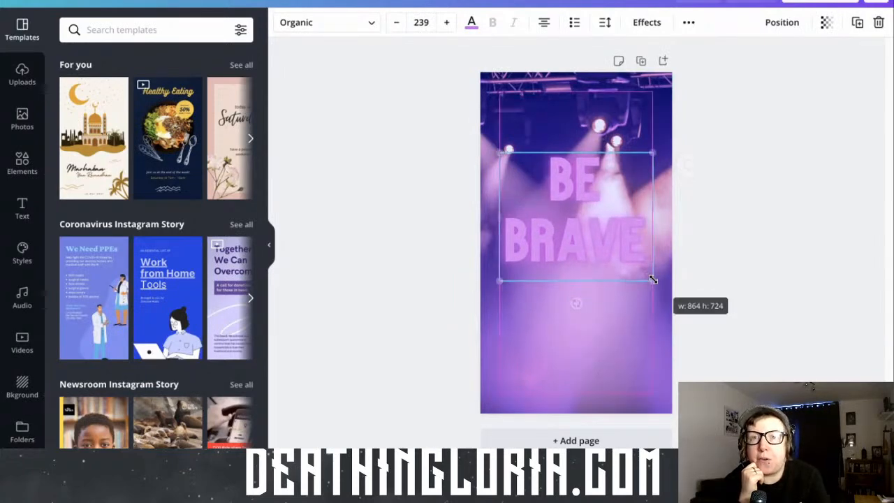
left_click(733, 361)
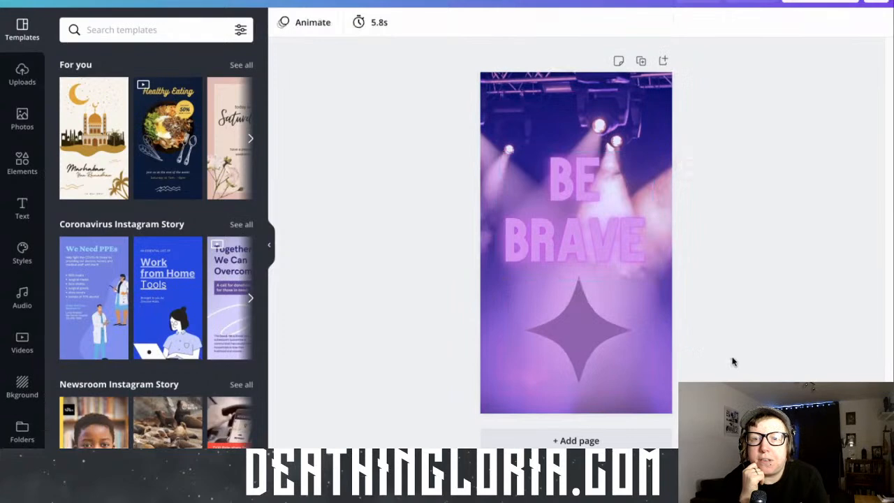
left_click(591, 243)
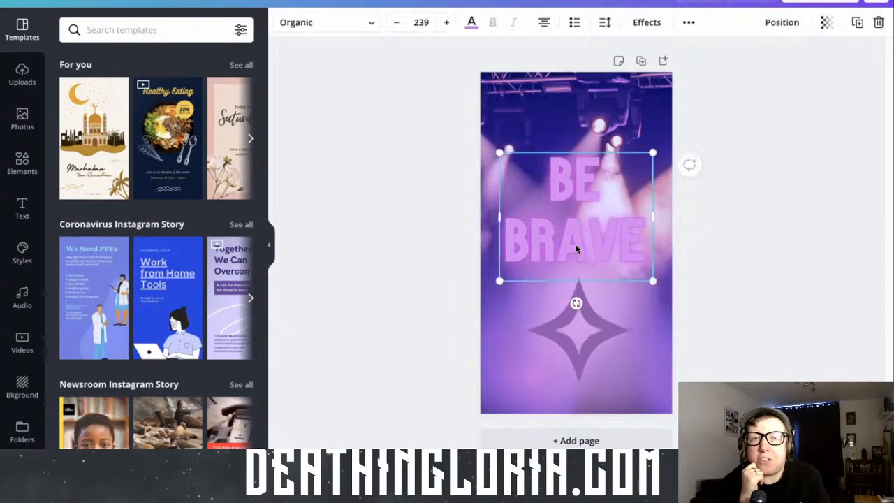
left_click(395, 152)
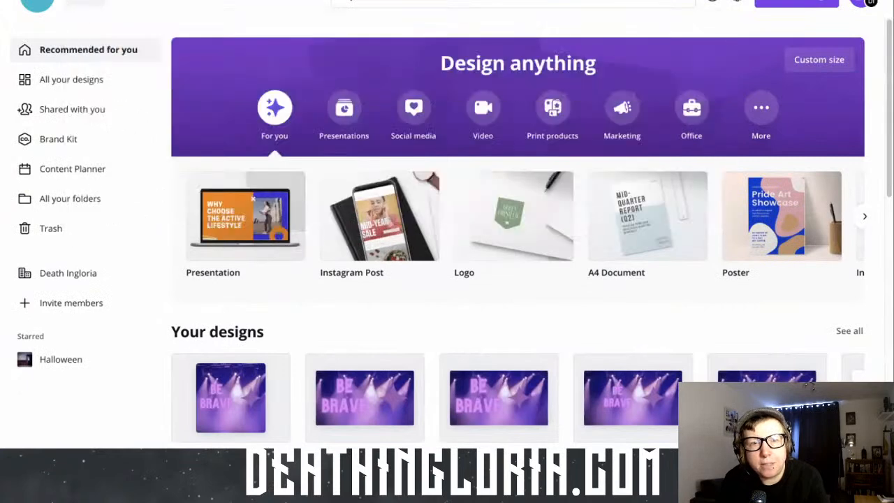
Make a copy of the "Be Brave Inst Story" design from the home page and open the copy
left_click(72, 46)
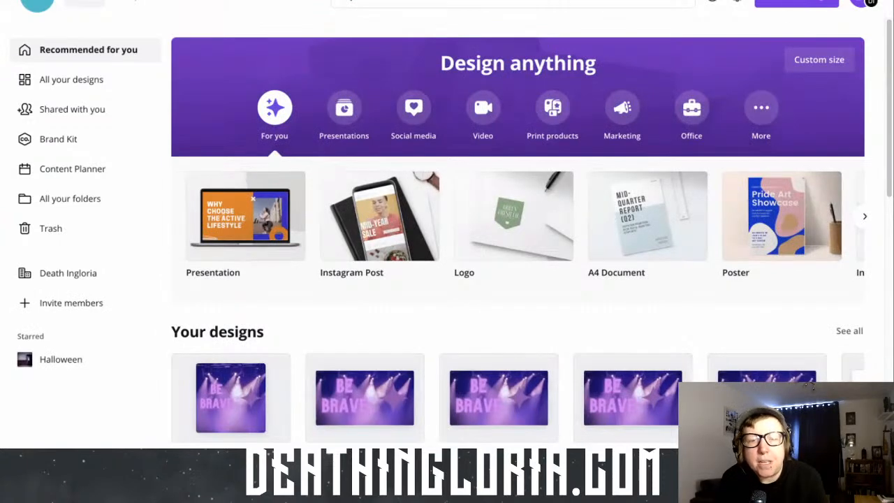
scroll(438, 287, "down", 1)
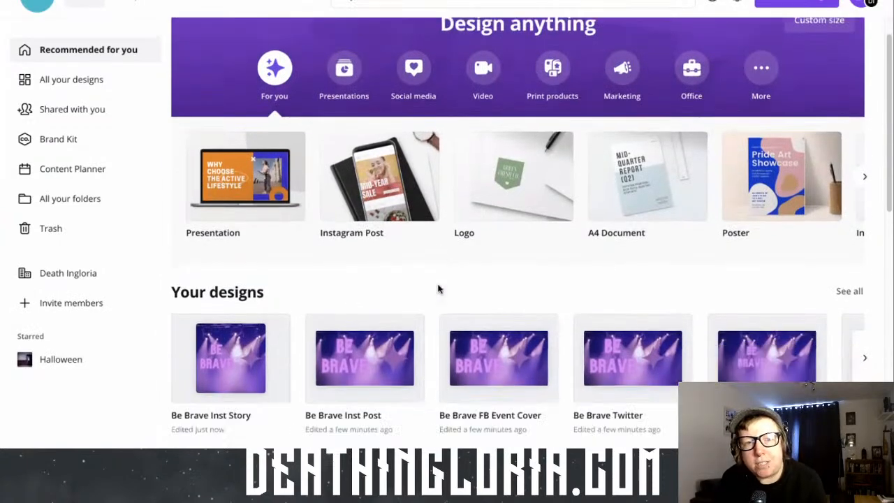
scroll(438, 288, "down", 1)
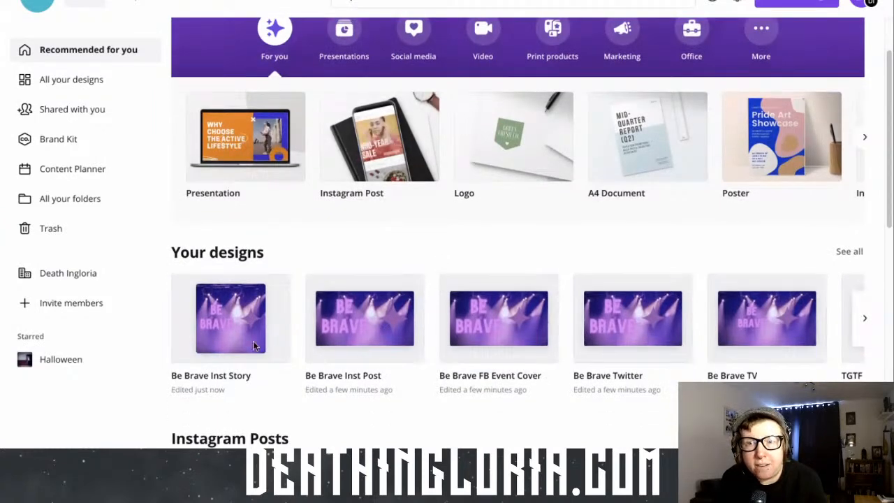
left_click(227, 341)
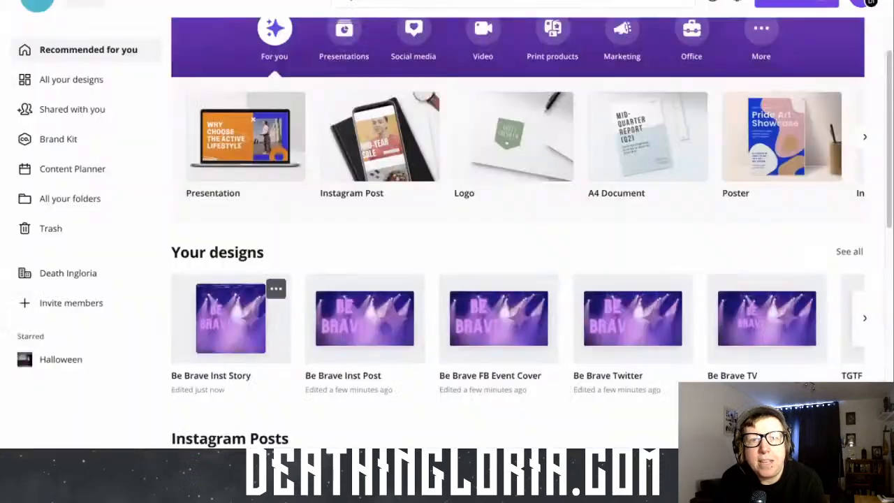
left_click(276, 290)
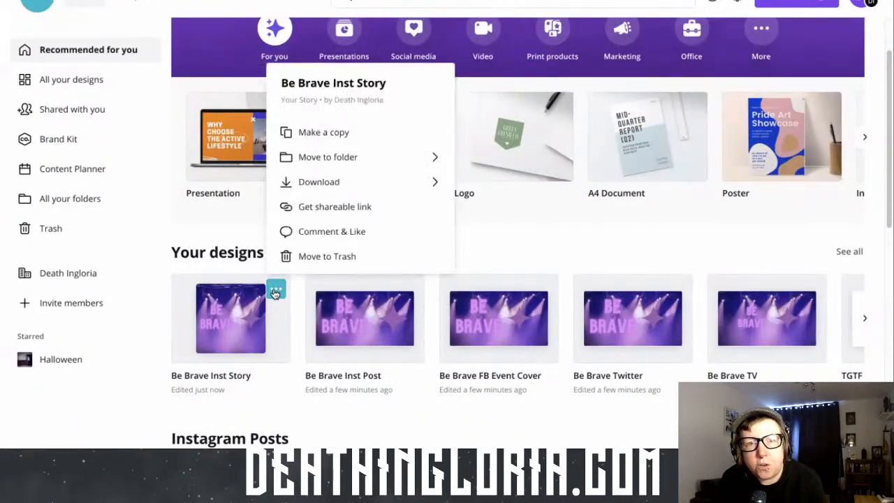
left_click(335, 133)
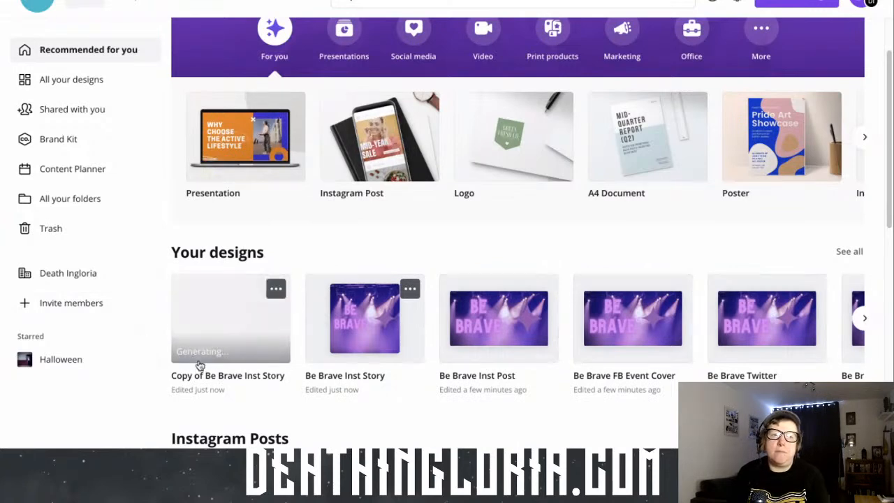
left_click(227, 330)
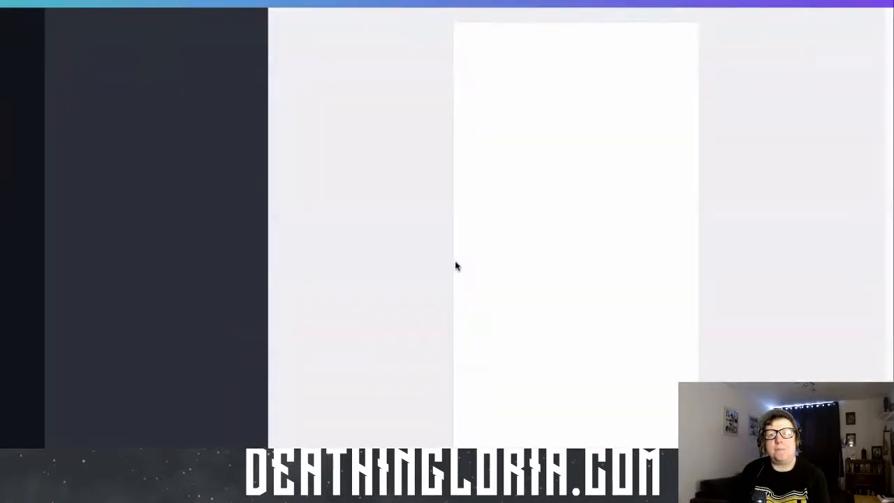
Replace the word "BRAVE" with "SAFE" in the copied story's text
left_click(640, 247)
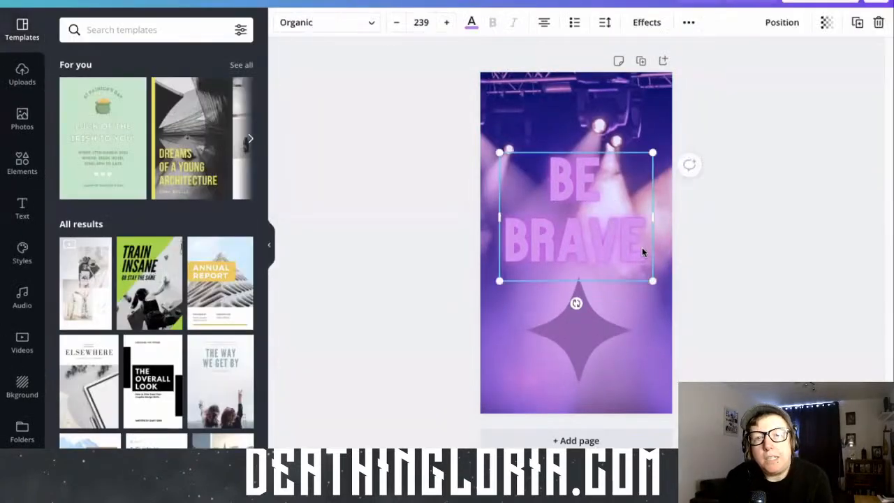
double_click(642, 247)
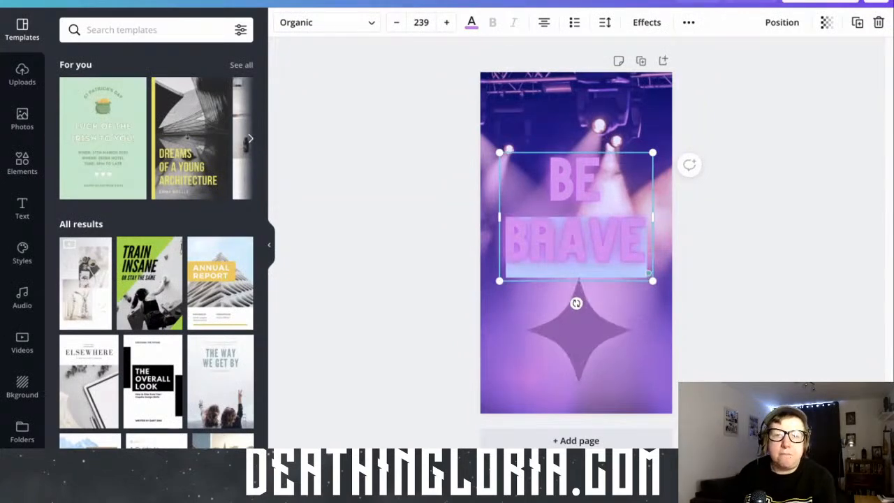
type("SAFE")
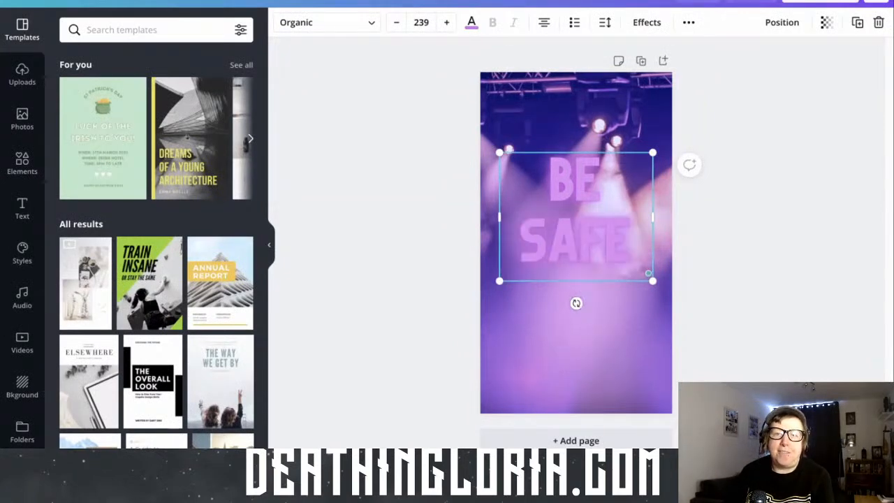
left_click(796, 147)
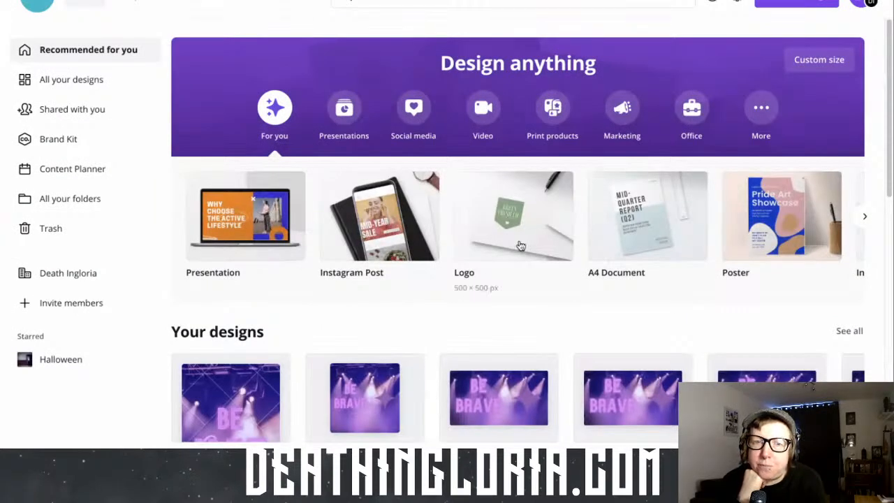
Open the Content Planner and look over the March 2021 calendar
left_click(77, 176)
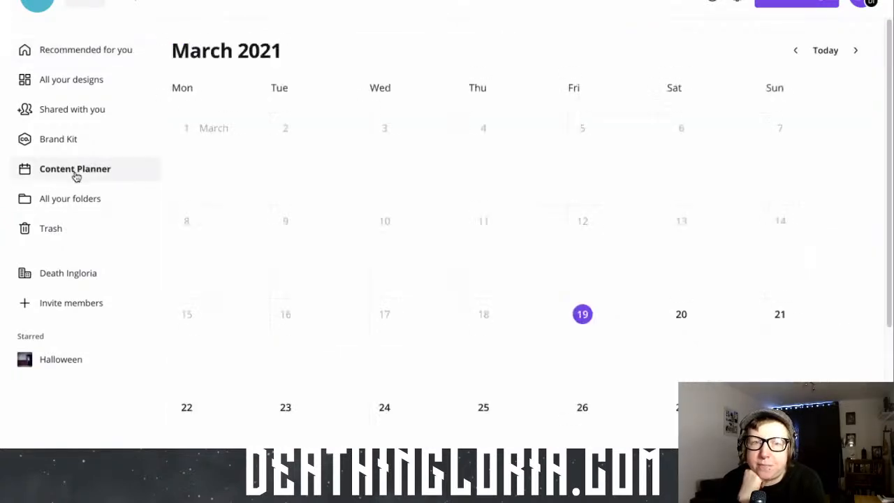
scroll(456, 268, "down", 2)
scroll(458, 268, "down", 2)
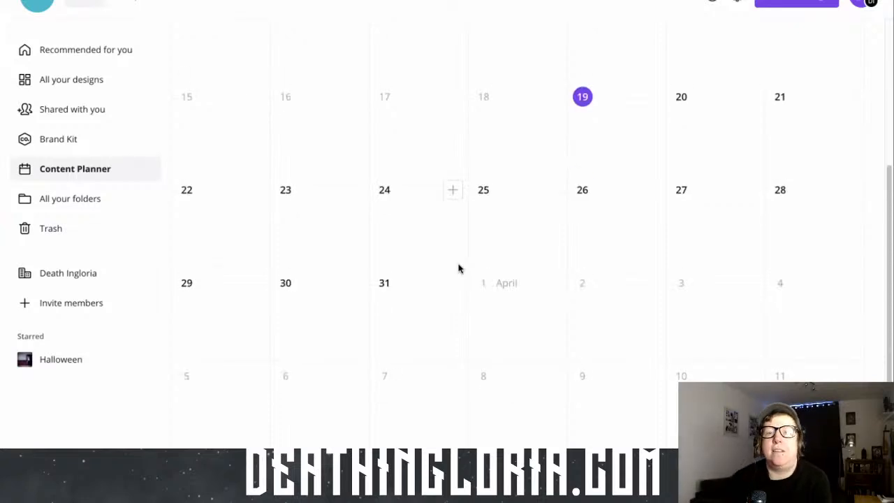
scroll(458, 268, "up", 2)
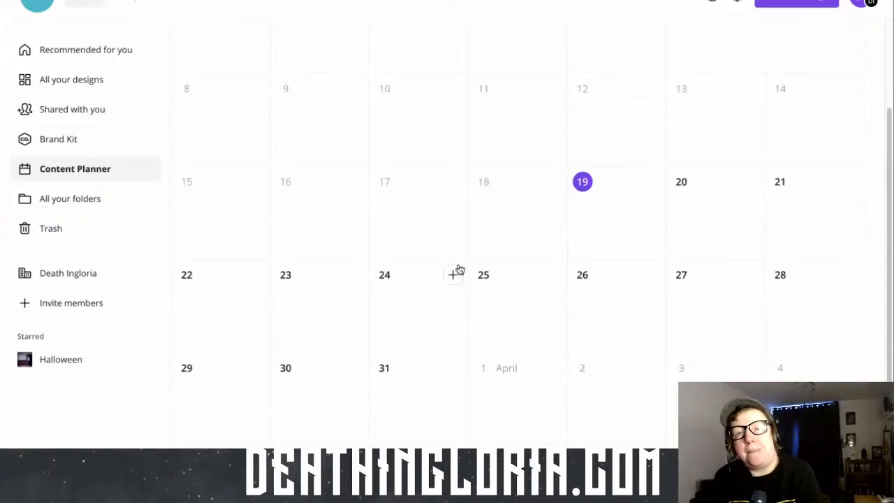
scroll(459, 268, "down", 2)
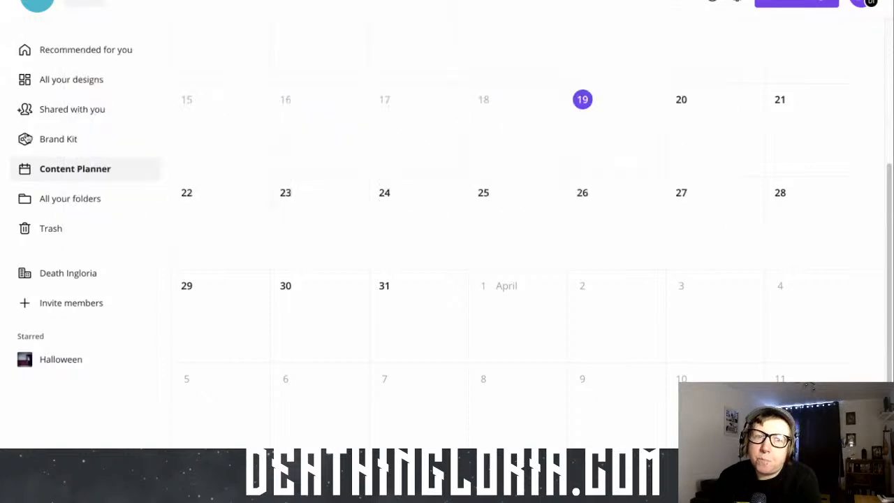
Look into the DI SOCIALS folder among all folders and return to the full list of designs
left_click(67, 202)
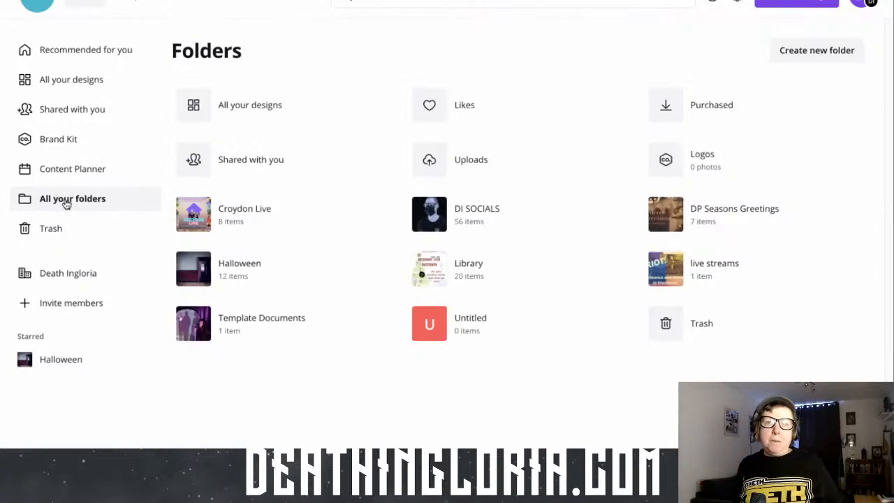
left_click(489, 226)
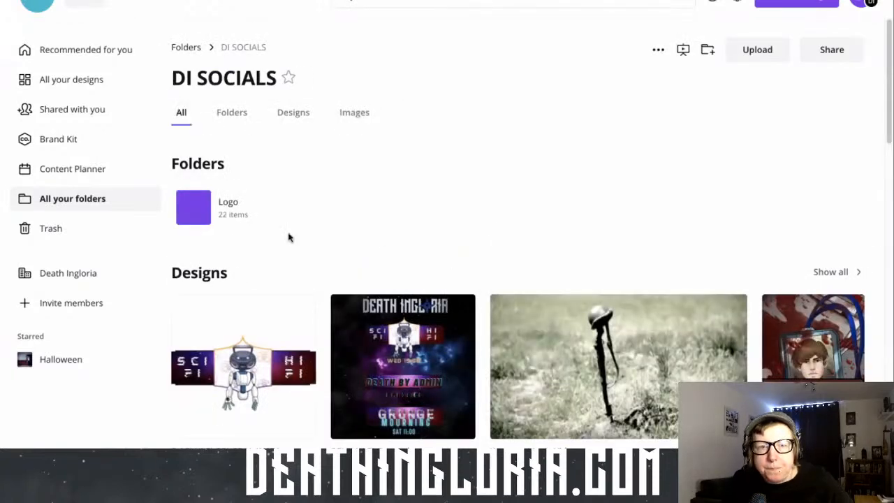
left_click(45, 78)
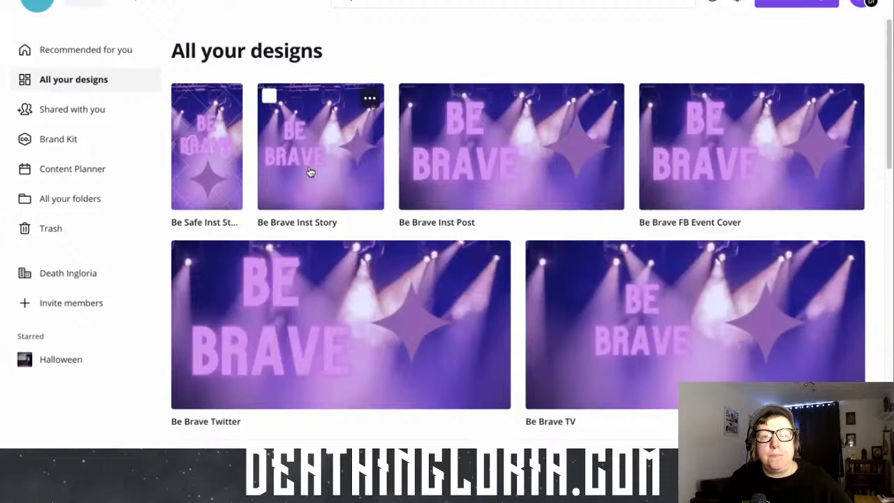
Open the "Be Brave Inst Post" design and examine its publishing and sharing options
left_click(439, 160)
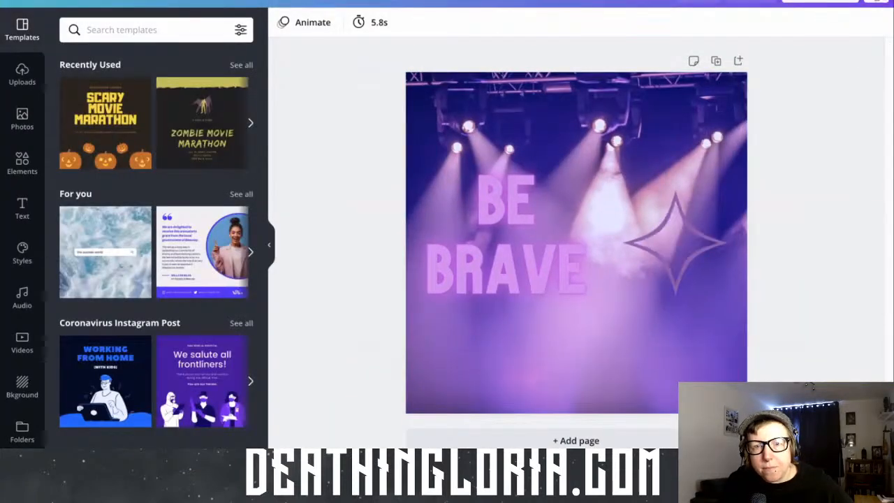
left_click(877, 1)
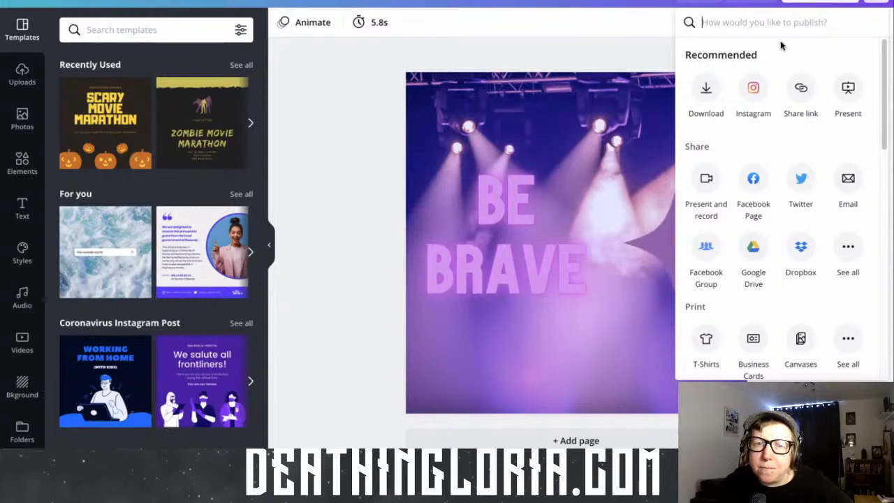
left_click(456, 29)
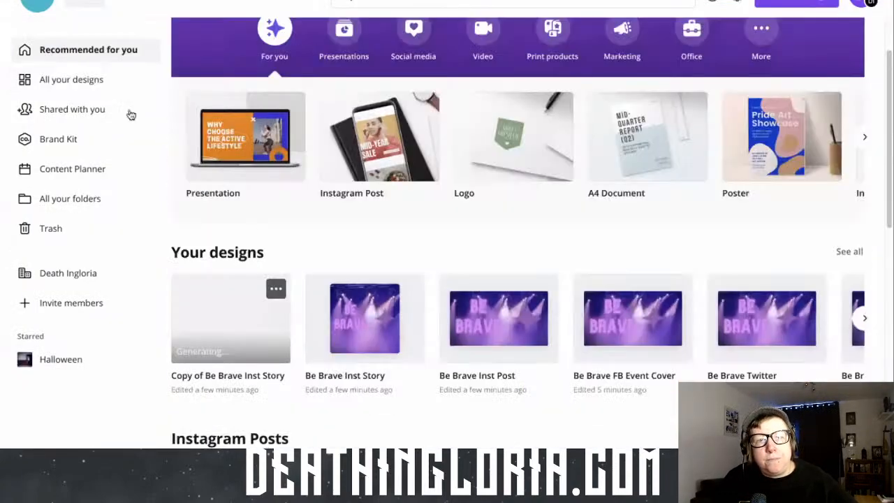
View the designs and templates offered for scheduling on 19 March in the Content Planner, and close the selection without choosing one
left_click(83, 179)
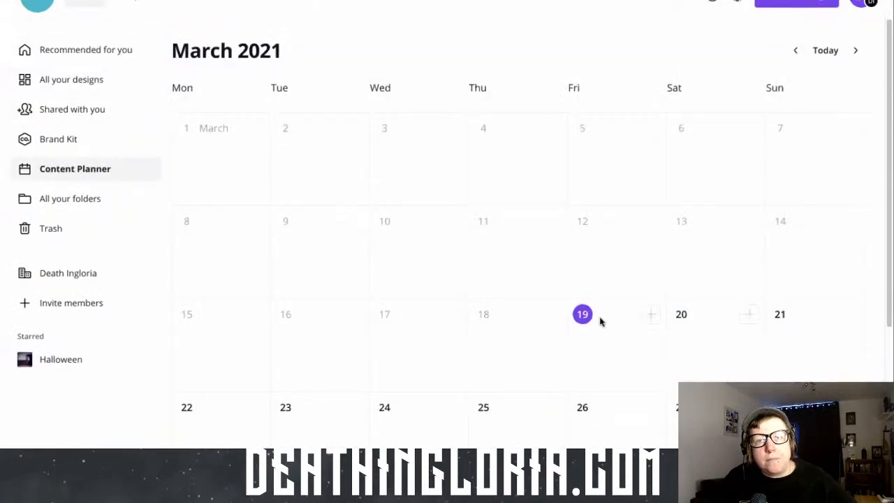
left_click(650, 315)
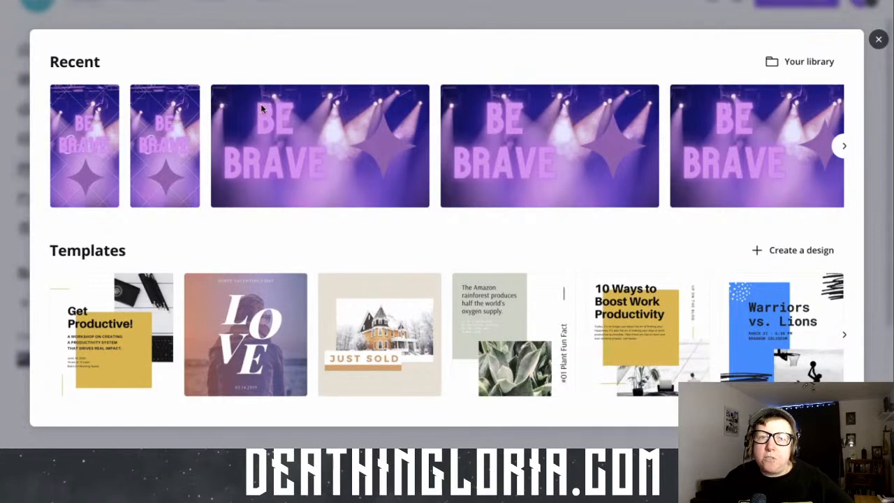
left_click(879, 40)
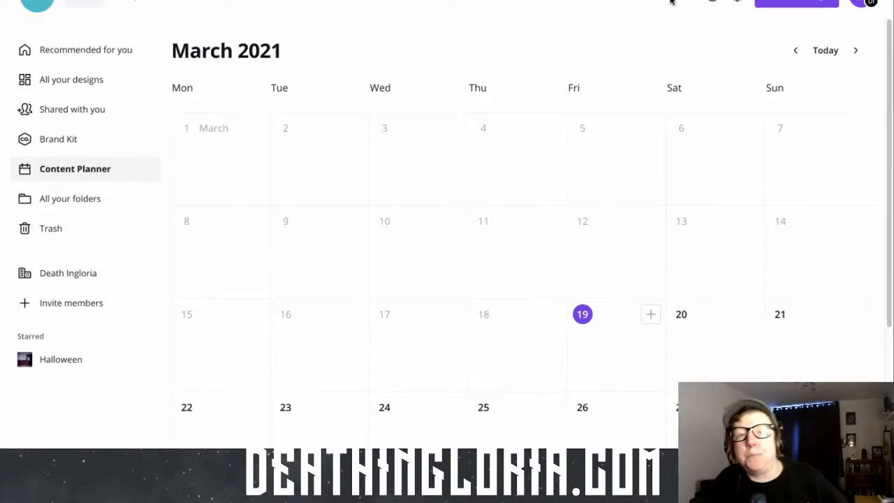
Go to the home page and open the "Be Brave Inst Post" design from the recent designs
left_click(90, 1)
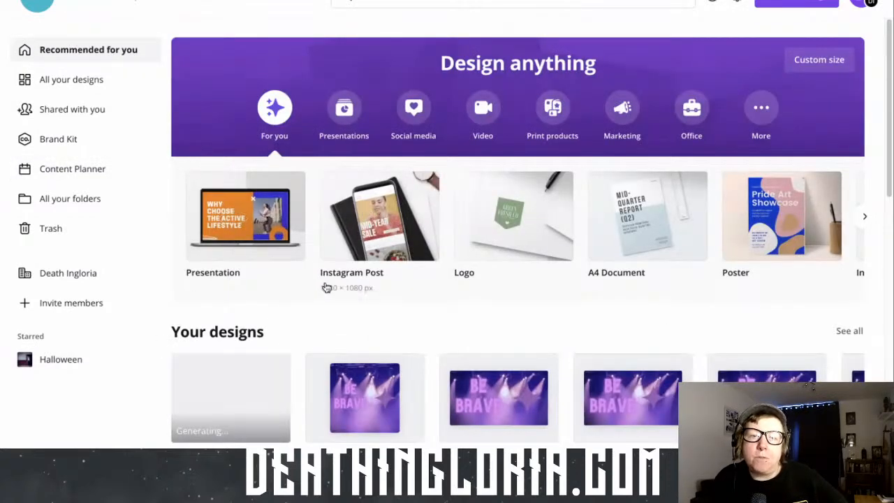
scroll(326, 287, "down", 2)
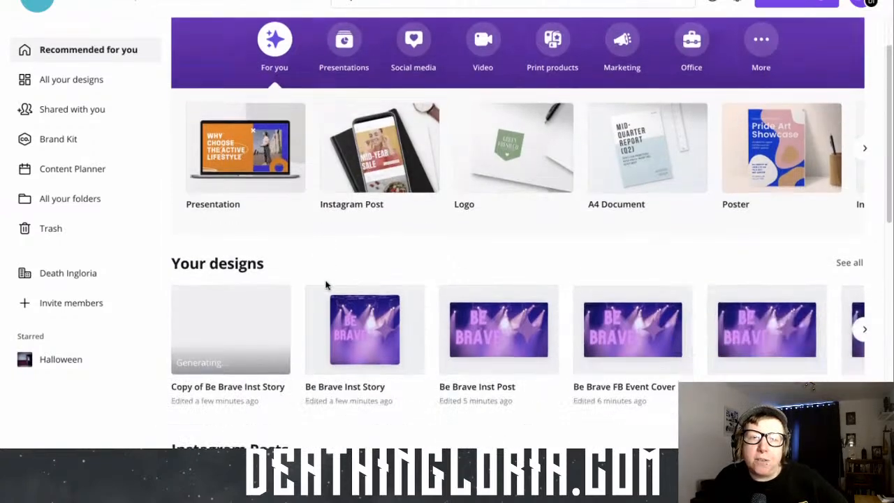
scroll(326, 285, "down", 1)
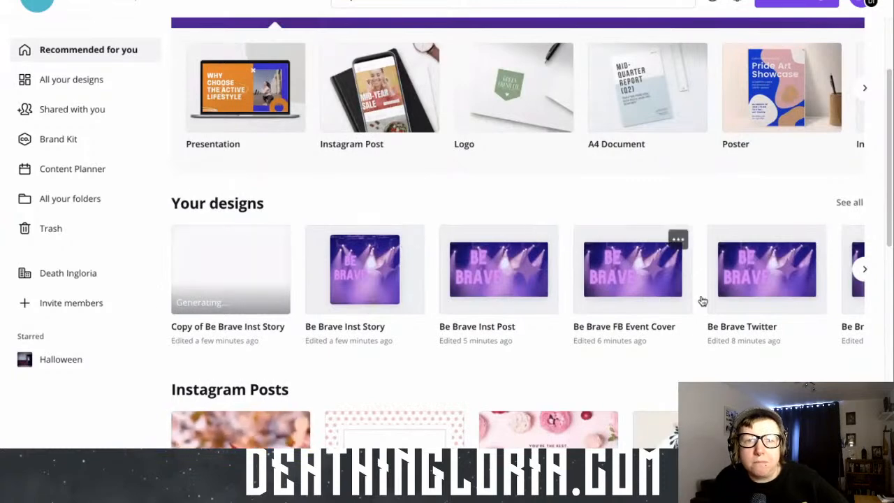
left_click(523, 280)
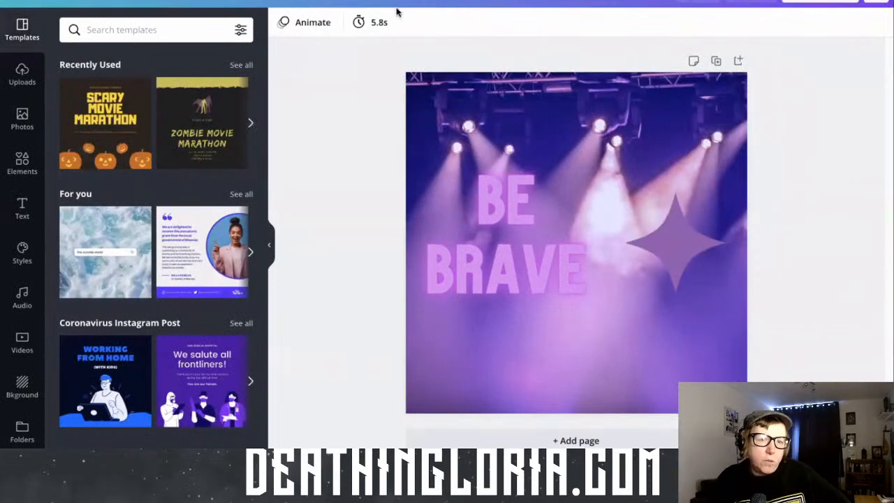
Browse the audio library, examining the recently used tracks and the Epic and Travel categories
left_click(23, 306)
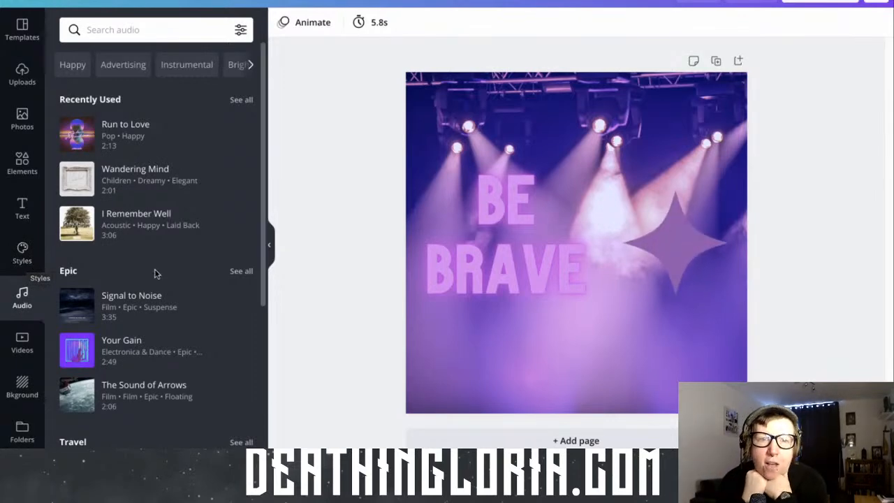
scroll(155, 274, "down", 1)
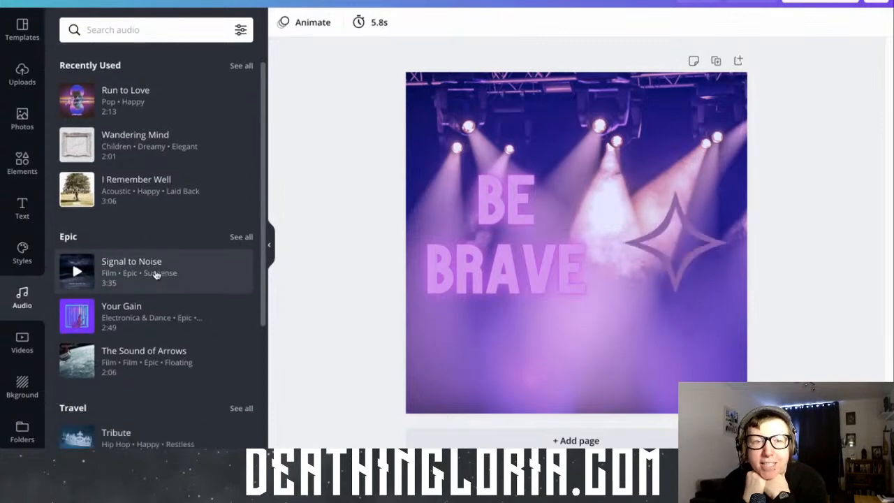
scroll(155, 274, "down", 1)
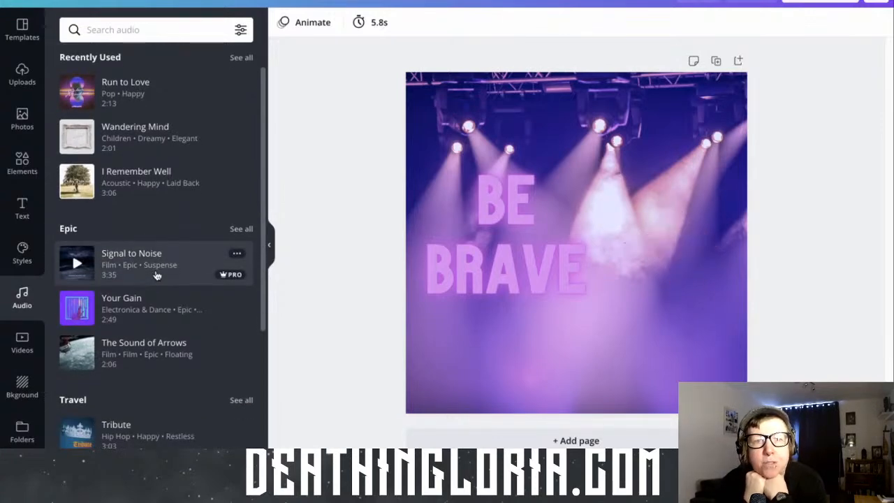
scroll(157, 275, "down", 1)
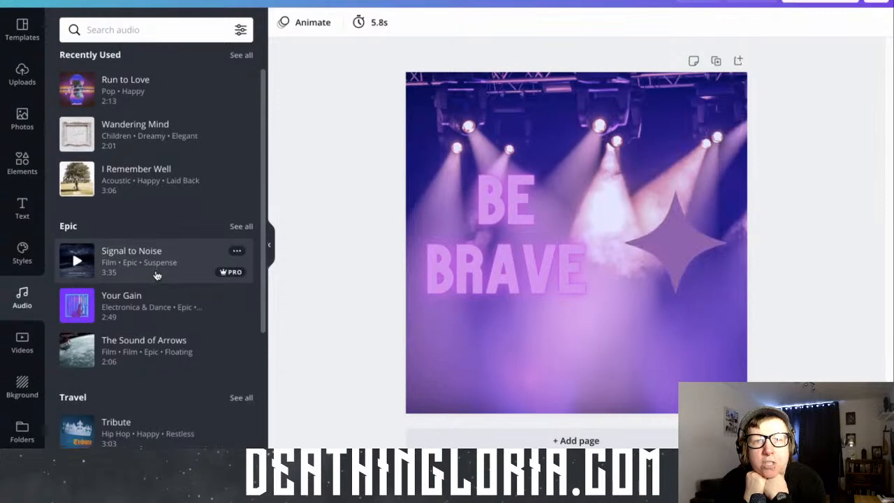
scroll(155, 273, "up", 3)
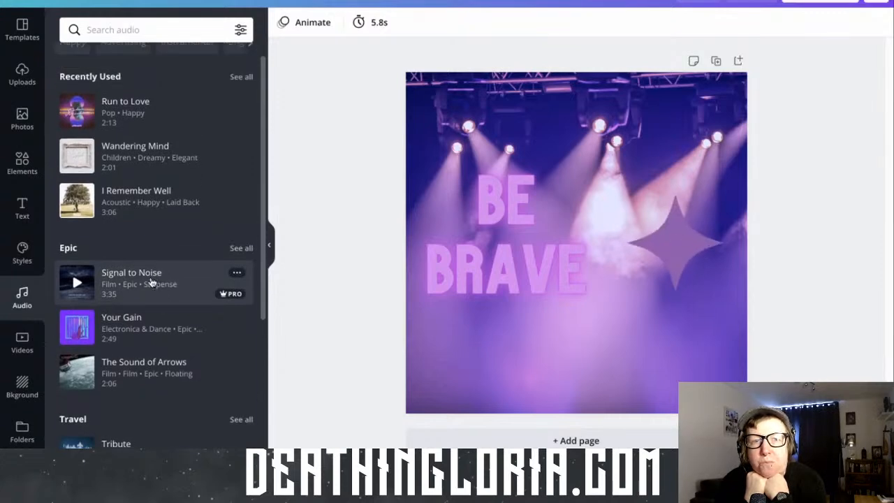
scroll(151, 281, "up", 2)
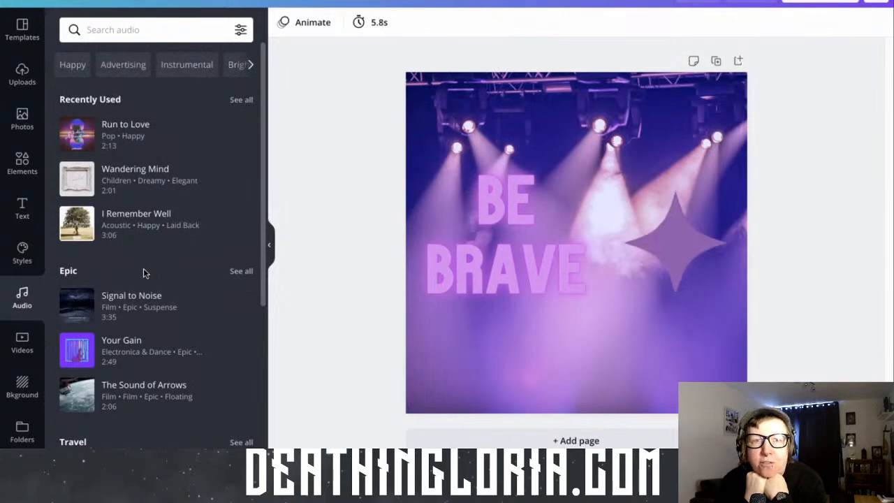
scroll(143, 270, "down", 1)
scroll(143, 268, "down", 1)
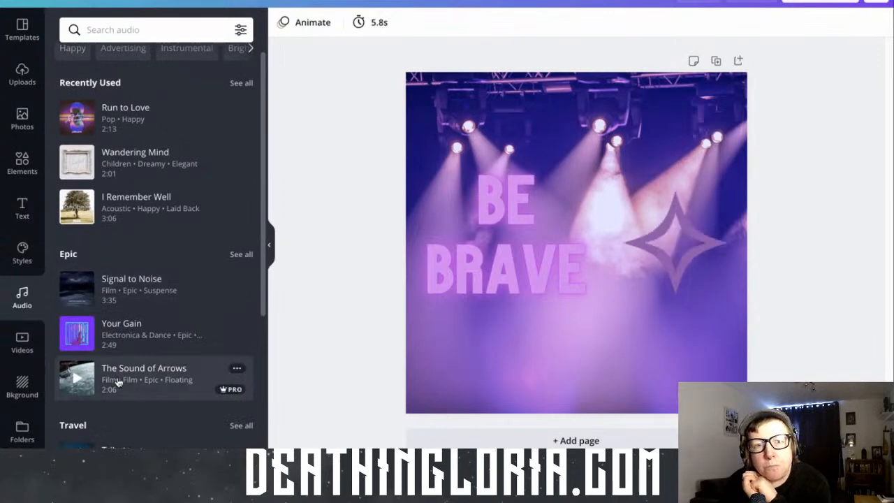
Preview the tracks "The Sound of Arrows", "Your Gain", "Signal to Noise" and "Run to Love"
left_click(77, 379)
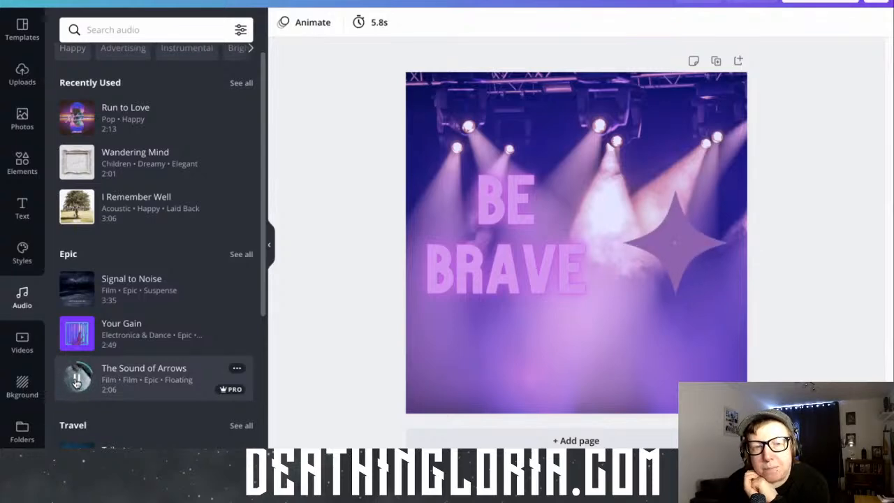
left_click(77, 380)
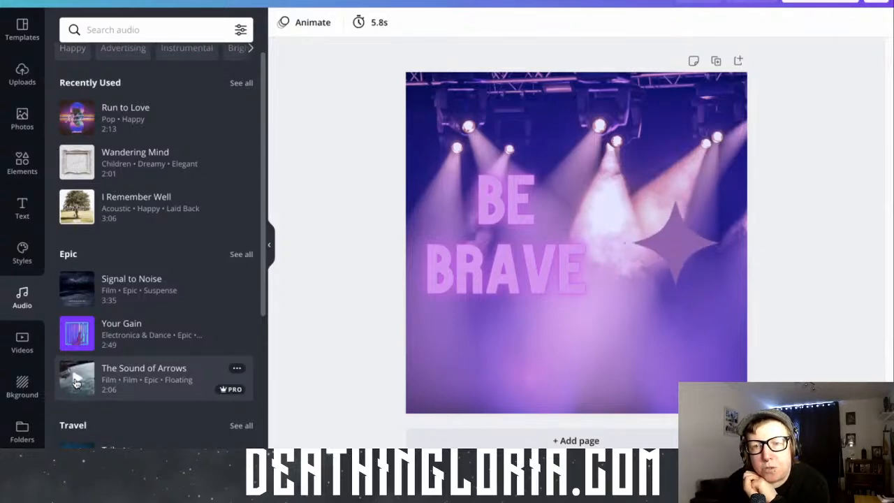
left_click(78, 337)
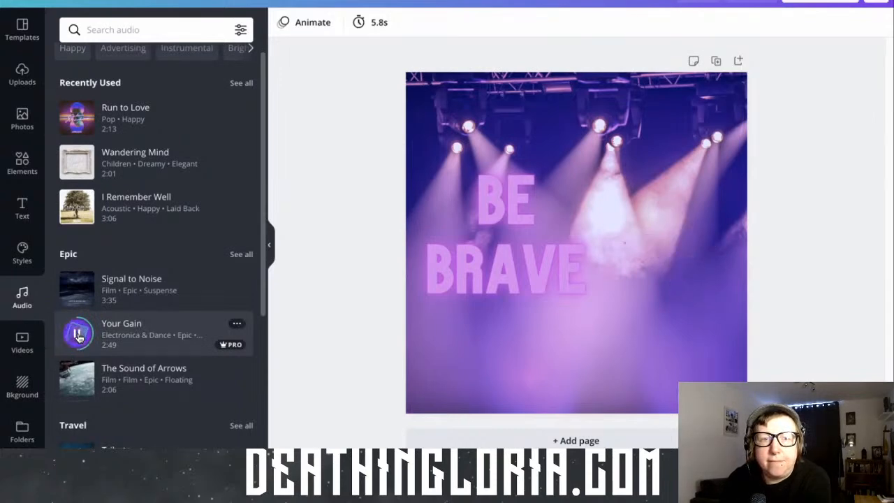
left_click(78, 336)
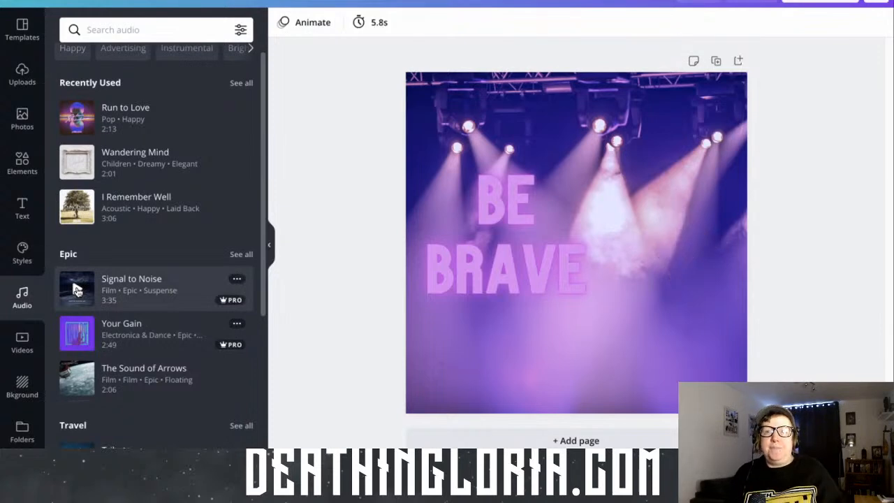
left_click(77, 290)
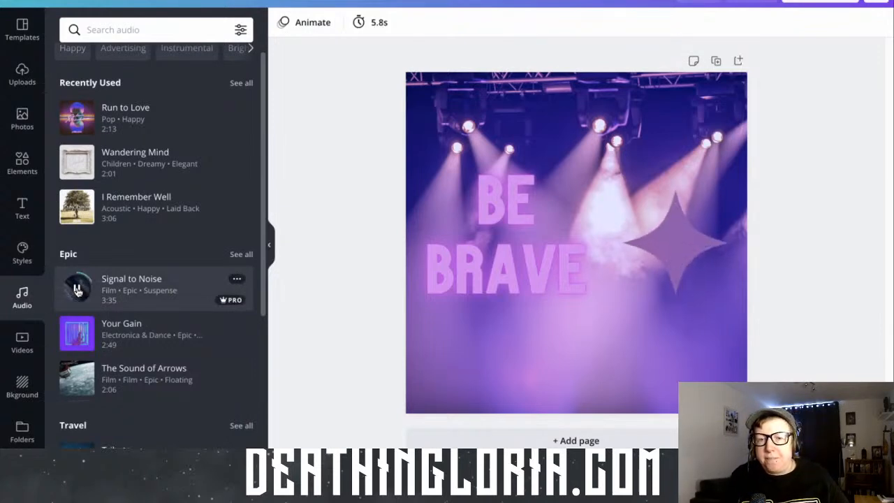
left_click(78, 290)
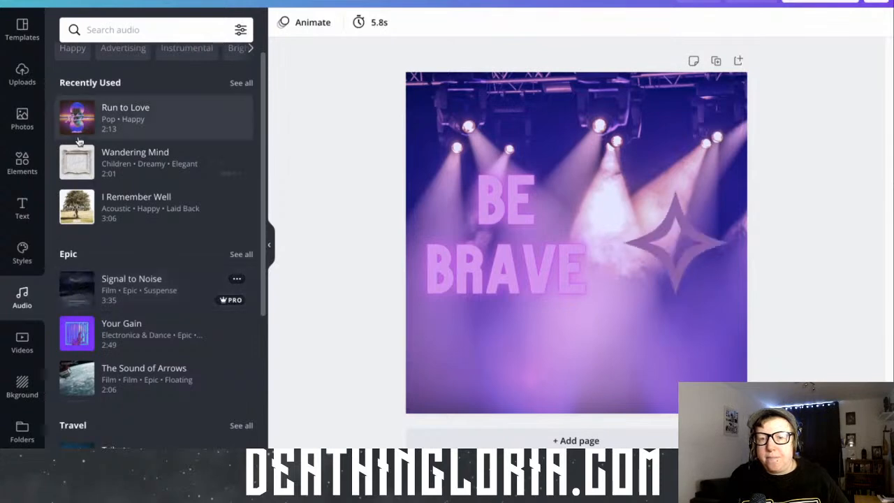
left_click(78, 116)
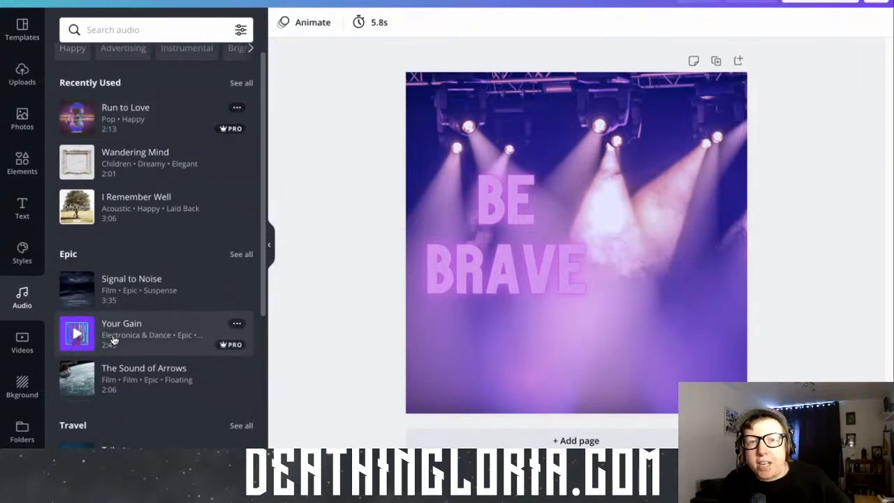
Add the "Your Gain" audio track to the design and set the page's timing to 30.0 seconds
left_click_drag(114, 340, 522, 325)
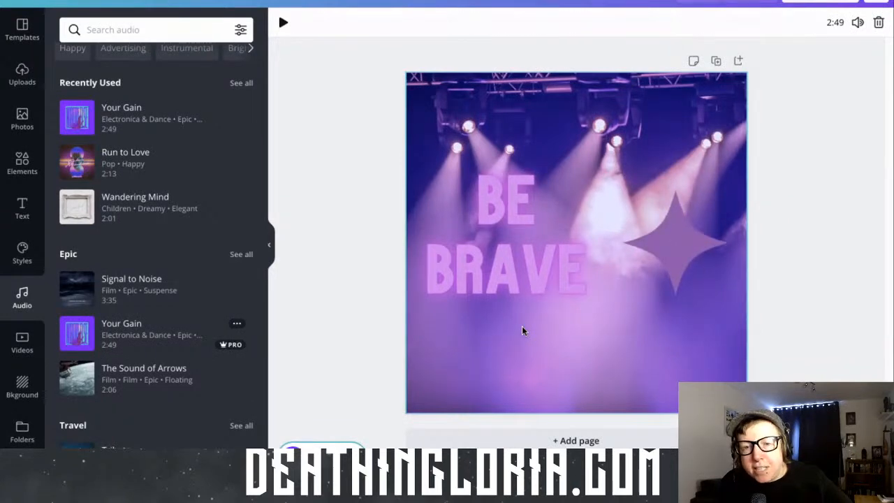
left_click(522, 330)
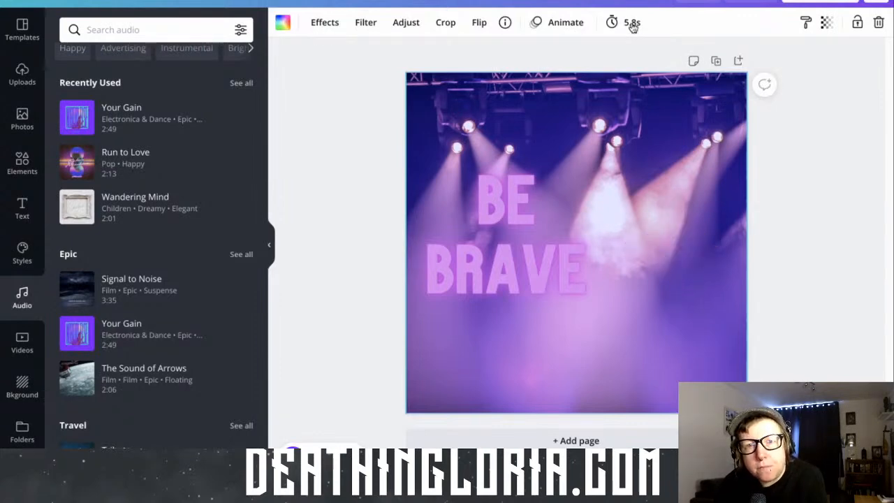
left_click(632, 23)
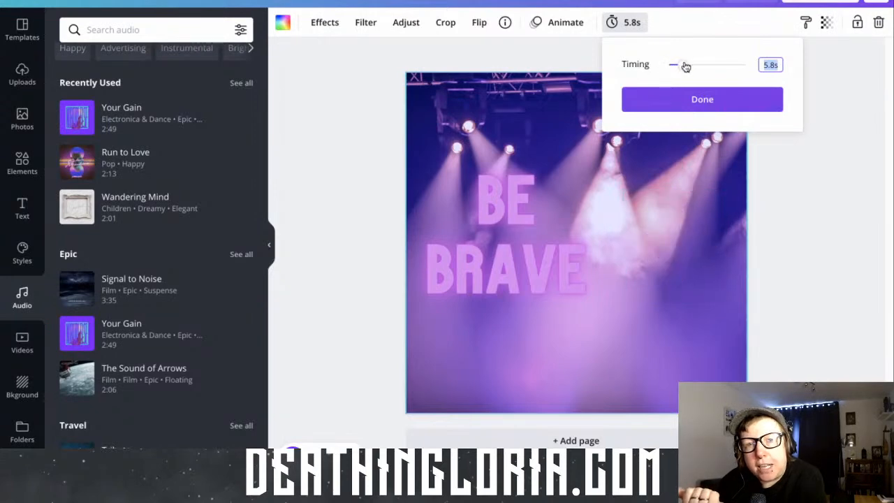
left_click_drag(703, 68, 760, 68)
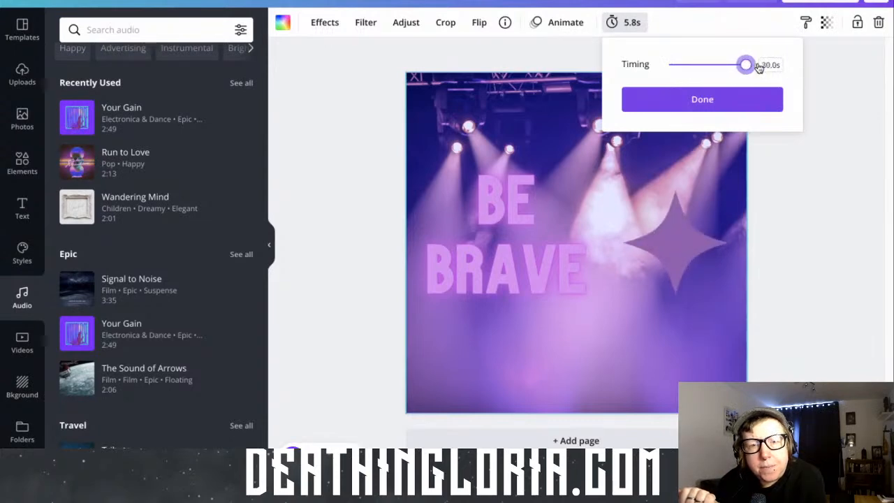
left_click(715, 102)
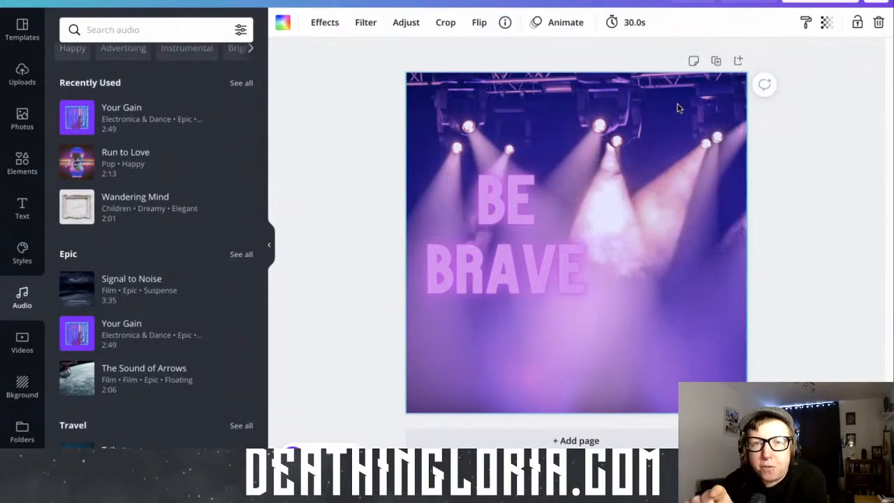
Duplicate the BE BRAVE page five times to make a six-page design
left_click(717, 62)
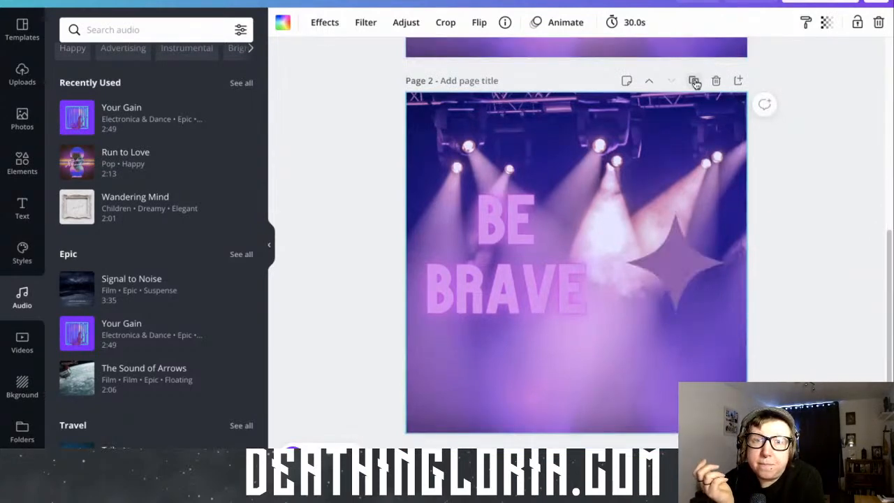
left_click(694, 81)
left_click(694, 101)
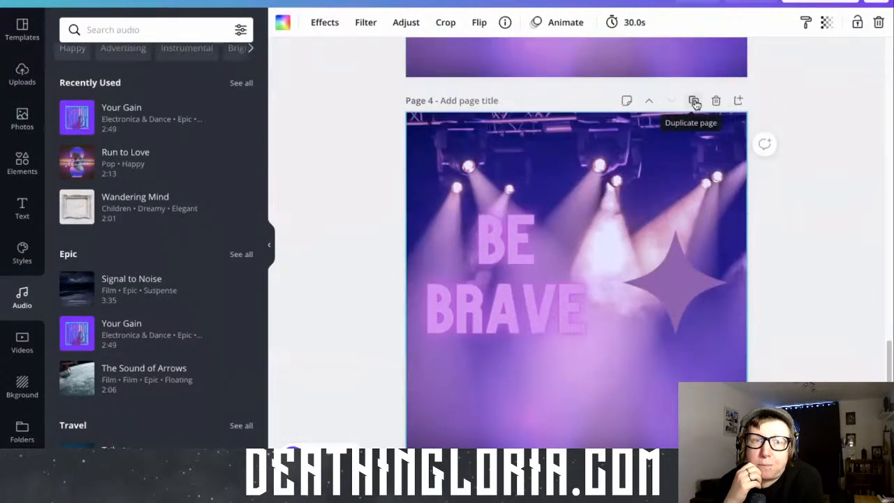
left_click(694, 102)
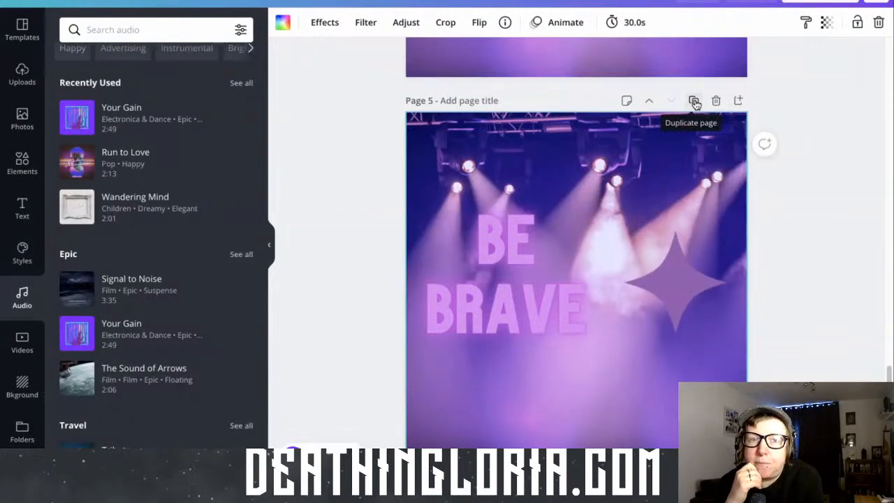
left_click(695, 102)
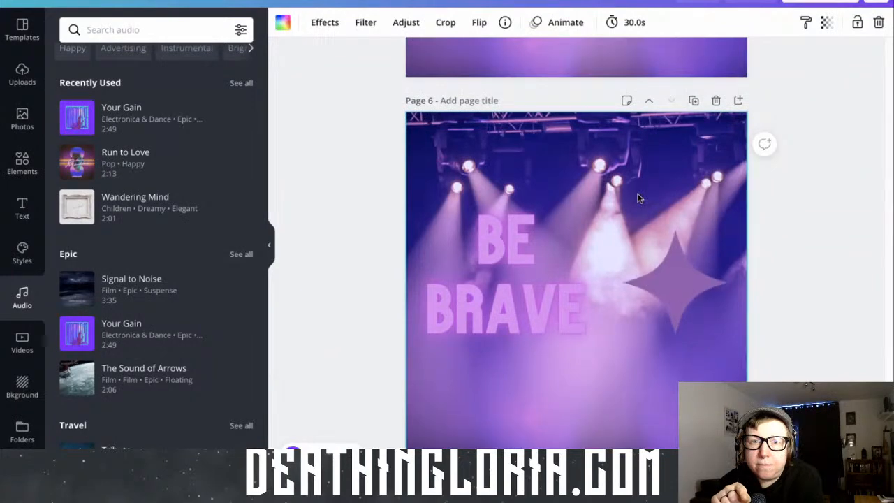
Set the timing of page 6 to 19.0 seconds
left_click(627, 25)
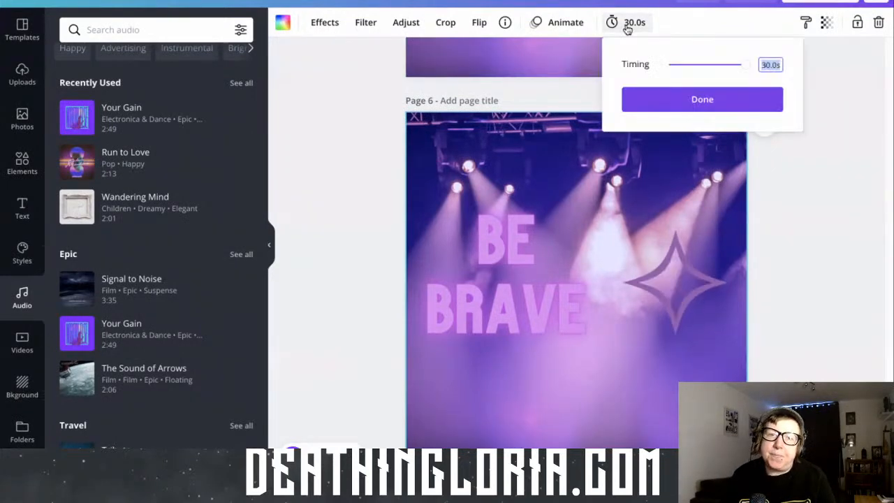
left_click_drag(749, 66, 718, 68)
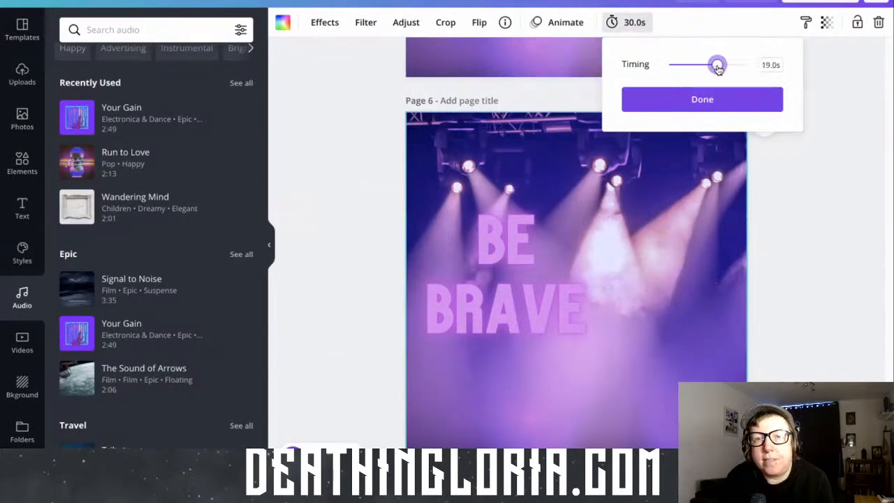
left_click(723, 100)
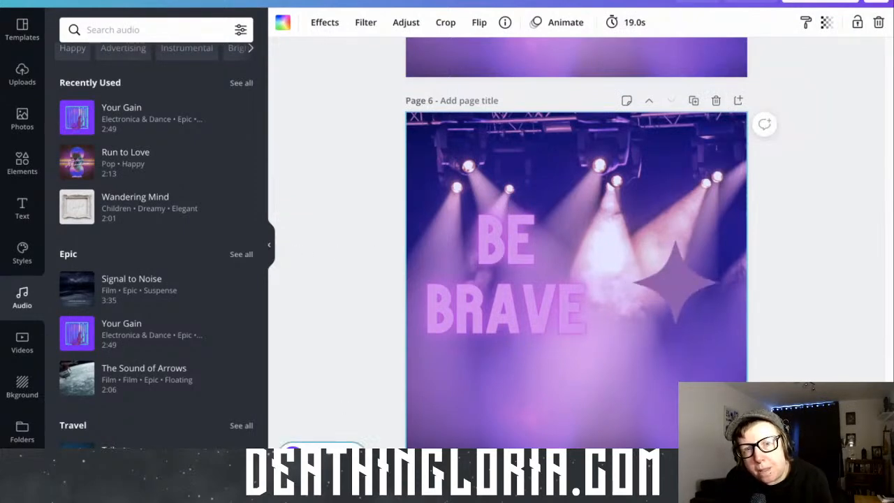
Select the "Your Gain" track added to the design, play it briefly and pause it
left_click(323, 455)
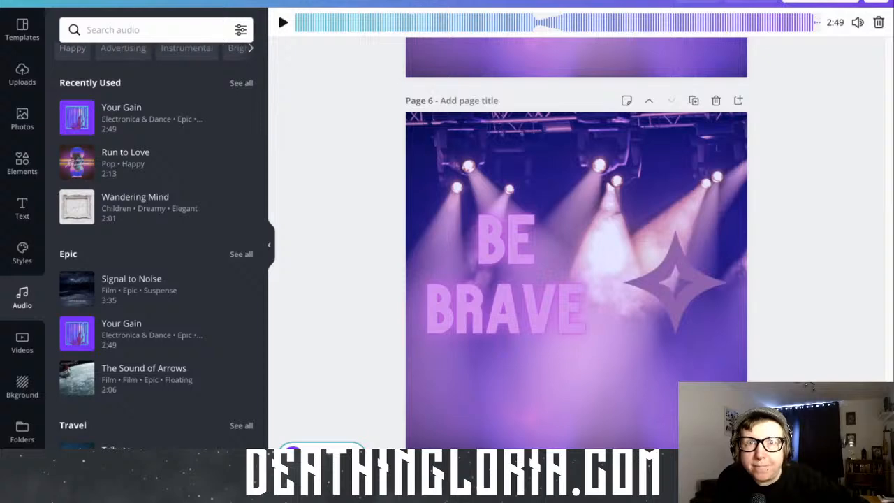
left_click(283, 23)
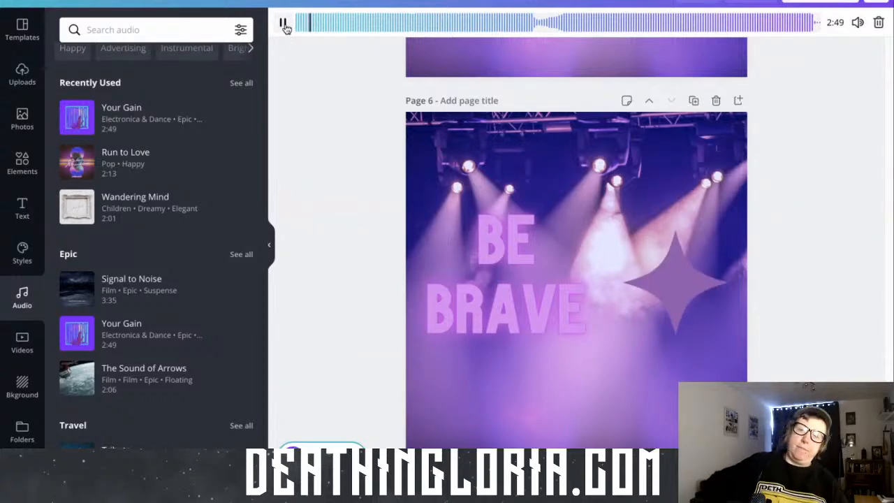
left_click(284, 25)
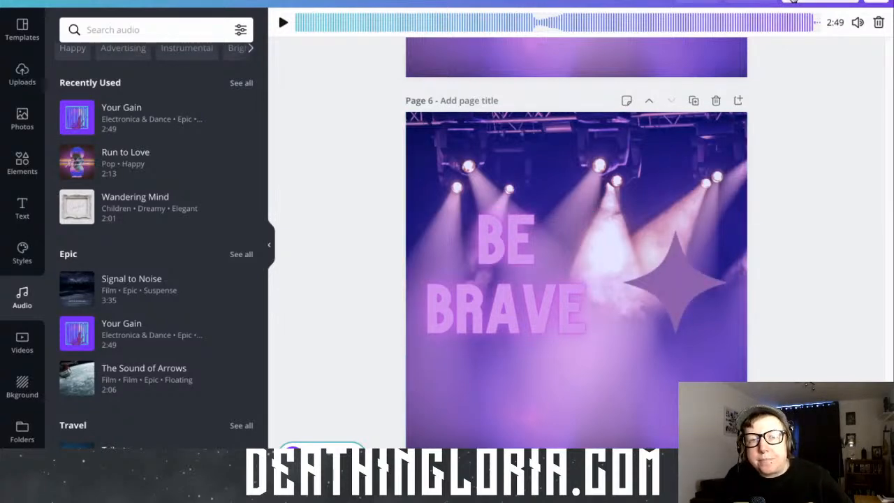
Review the file types offered for downloading the six-page design, from JPG and PDF to MP4 Video and GIF, without downloading
left_click(794, 1)
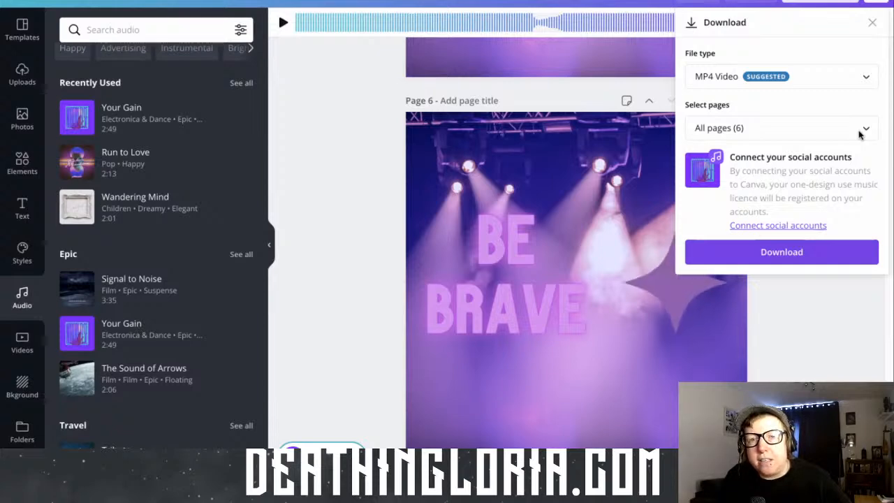
left_click(865, 78)
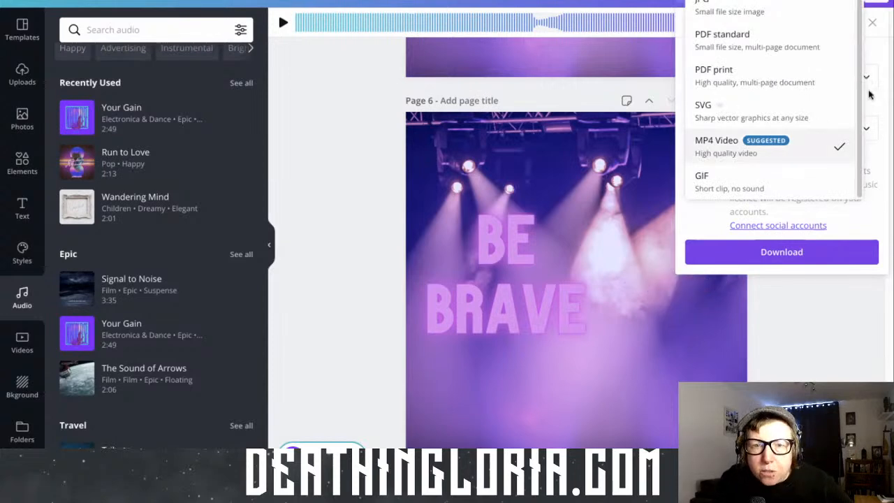
scroll(860, 112, "up", 1)
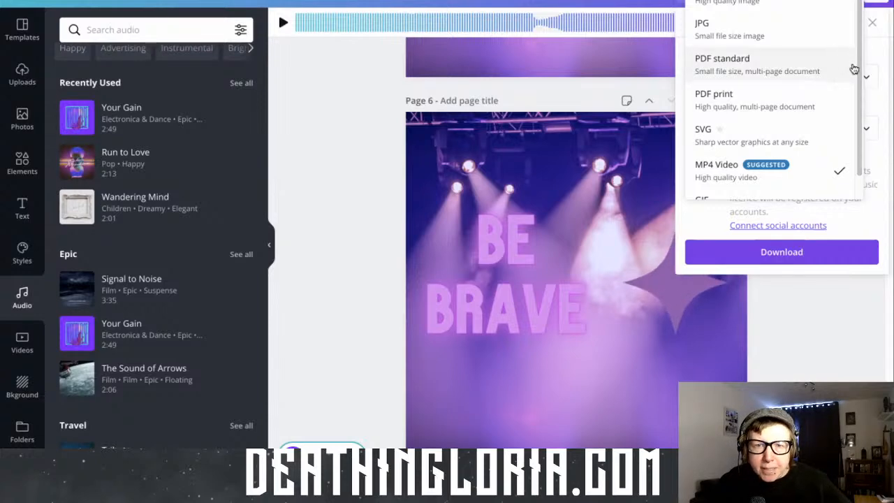
left_click_drag(858, 74, 859, 110)
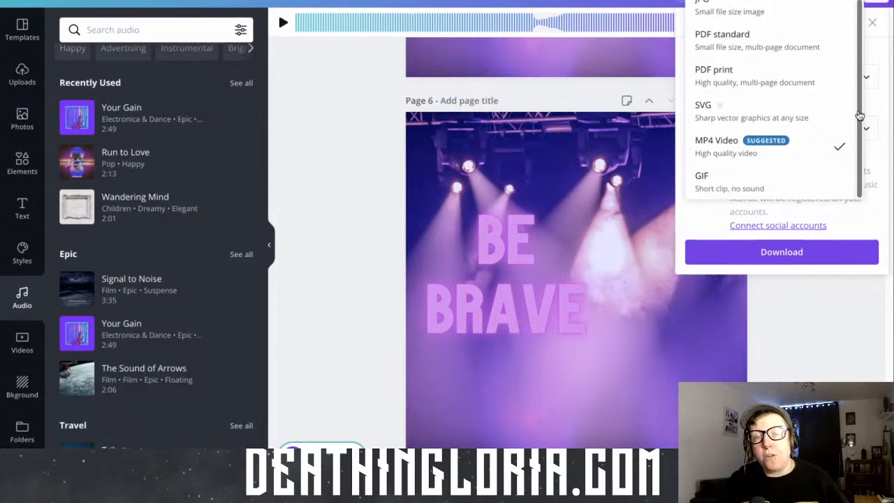
left_click(837, 313)
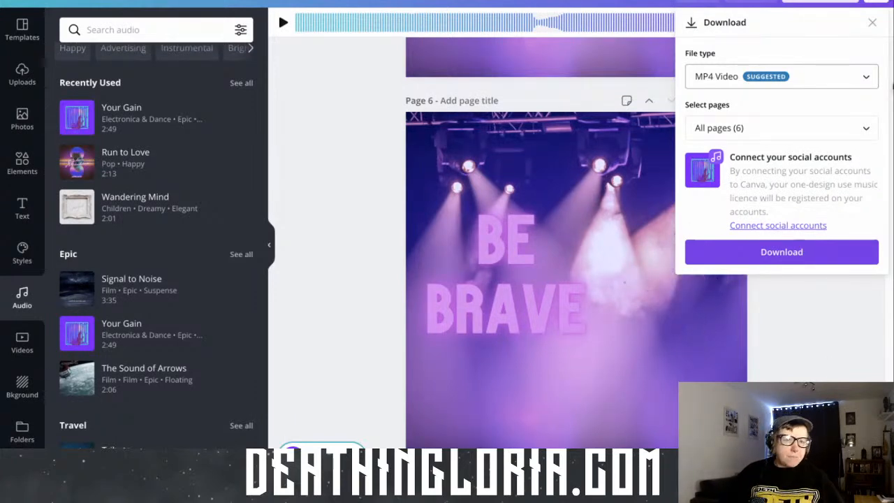
left_click(874, 24)
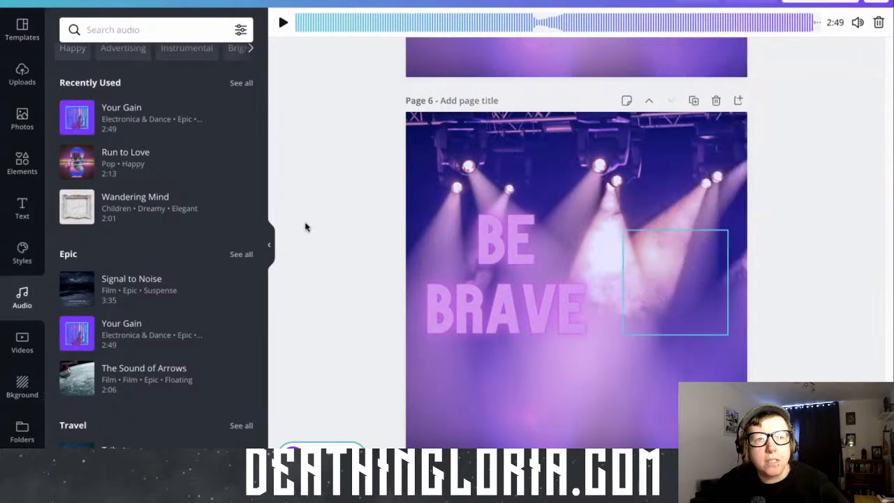
Browse the Styles collection to examine the Brand Kit and the trending font and colour combinations
left_click(14, 252)
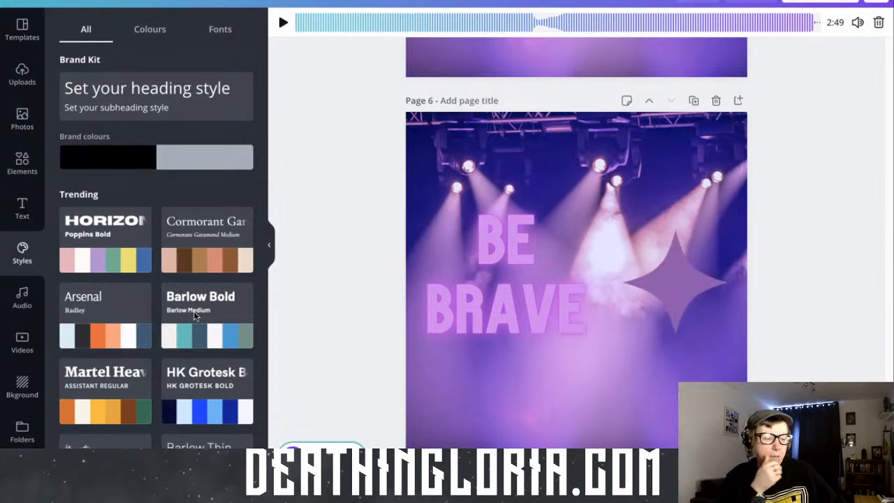
scroll(192, 360, "down", 6)
scroll(186, 365, "down", 3)
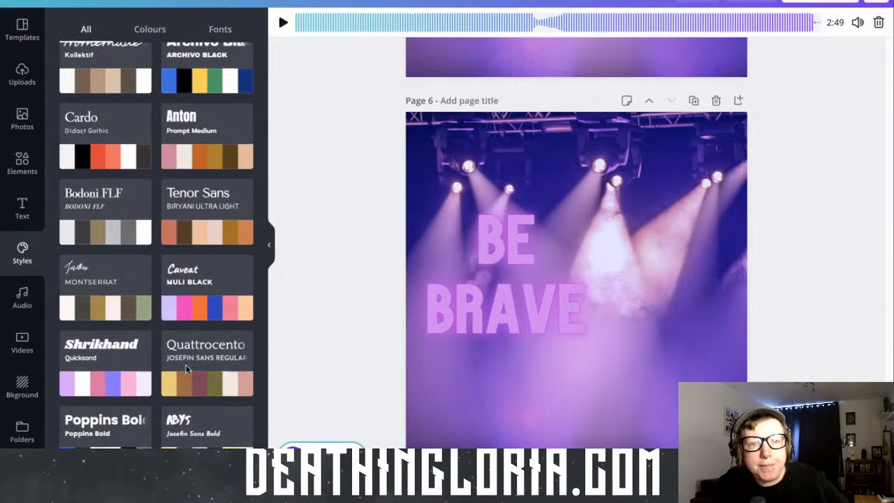
scroll(185, 370, "down", 1)
scroll(186, 370, "down", 1)
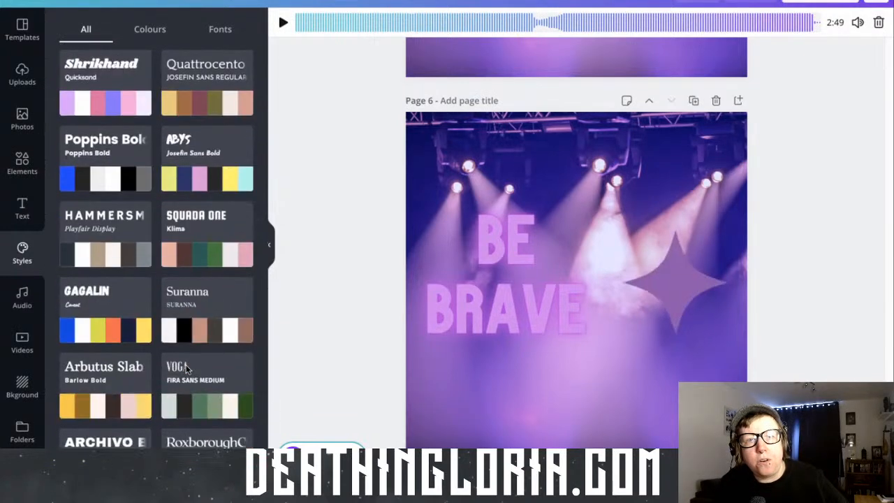
scroll(186, 370, "up", 2)
scroll(186, 370, "up", 1)
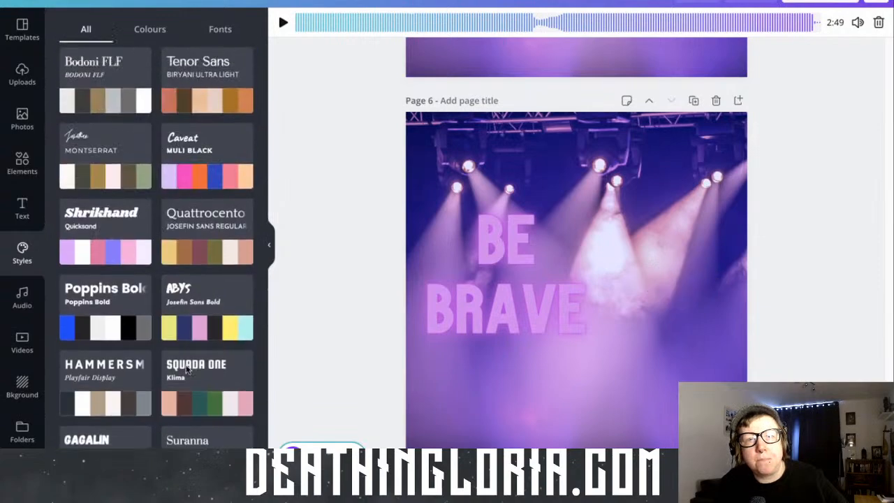
scroll(186, 370, "up", 7)
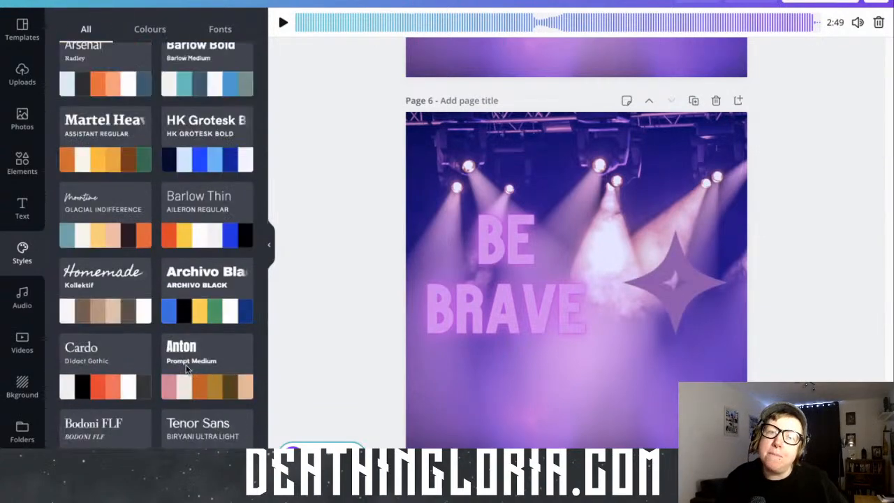
scroll(186, 370, "up", 3)
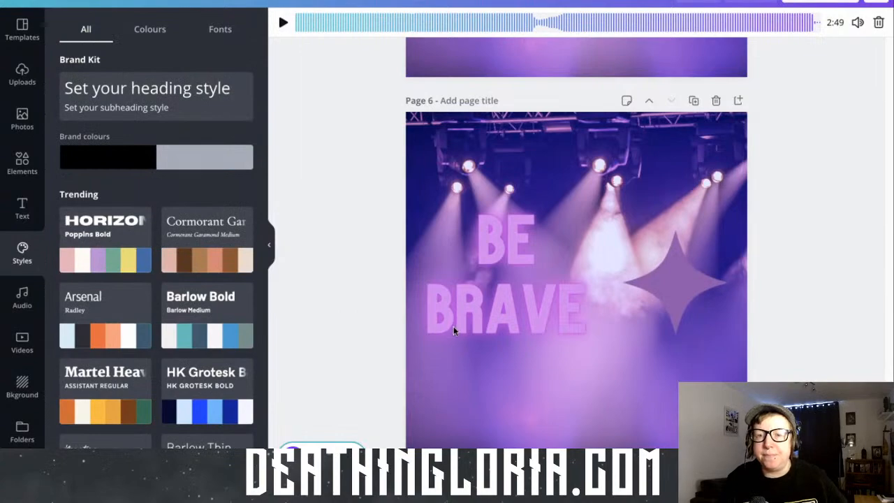
Look back through the BE BRAVE pages from page 6 up to the first page
scroll(453, 335, "up", 1)
scroll(450, 347, "up", 10)
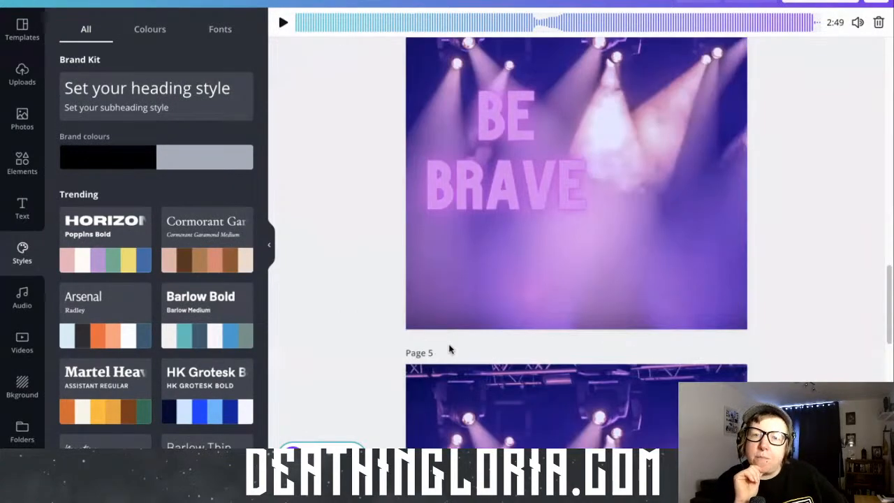
scroll(449, 347, "up", 10)
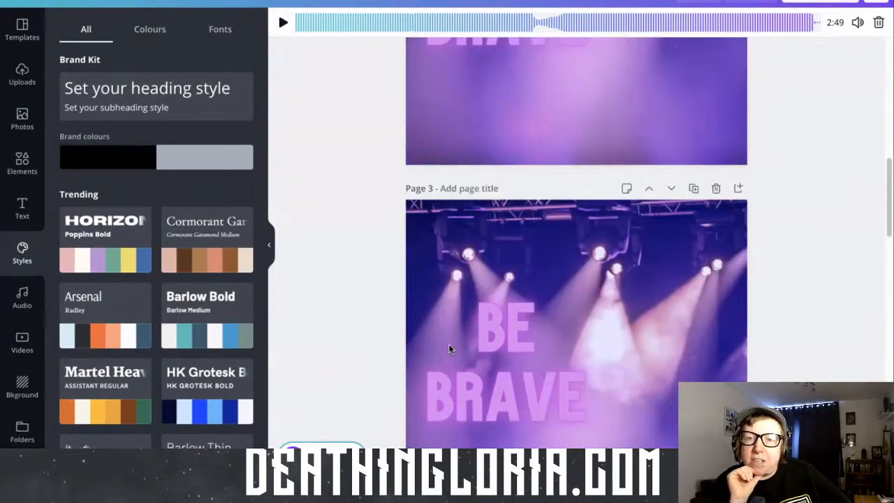
scroll(449, 350, "up", 5)
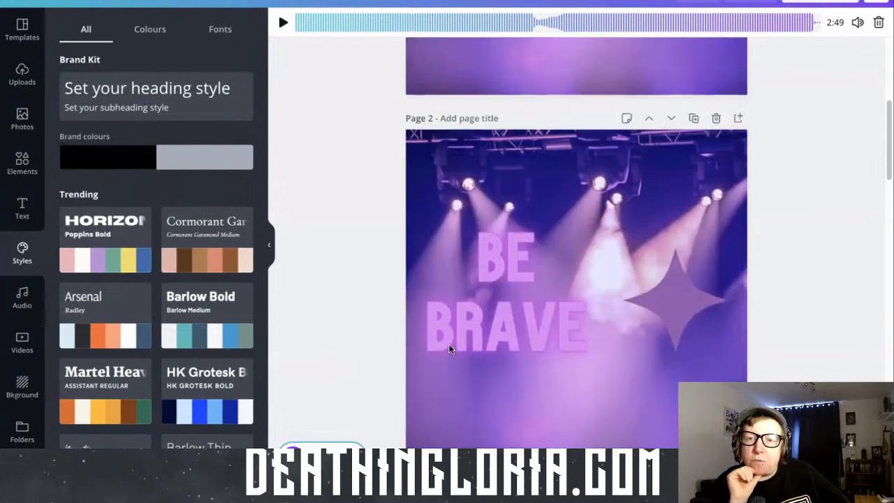
scroll(448, 350, "up", 1)
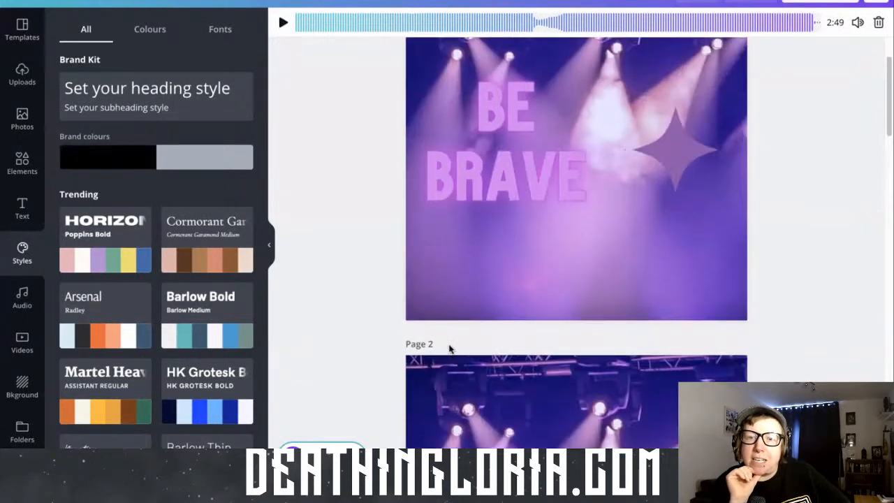
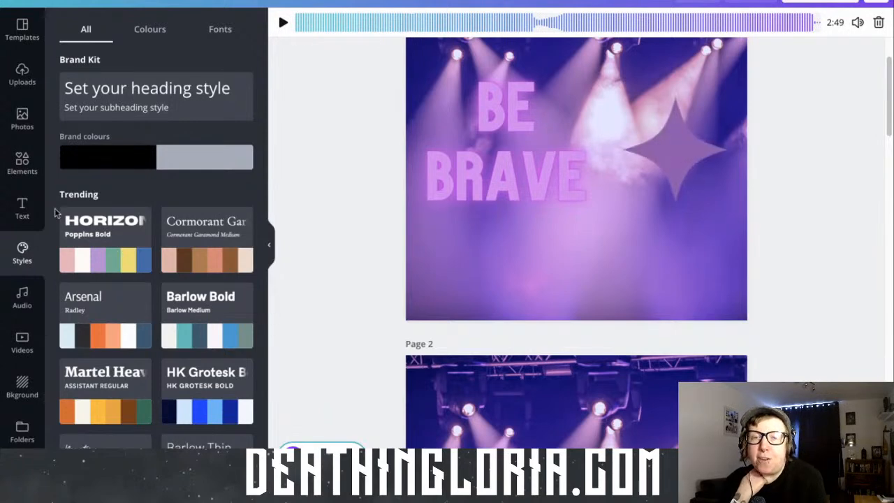
Look through the BE BRAVE pages from the first page down to page 6 and back up to page 1
scroll(385, 210, "up", 2)
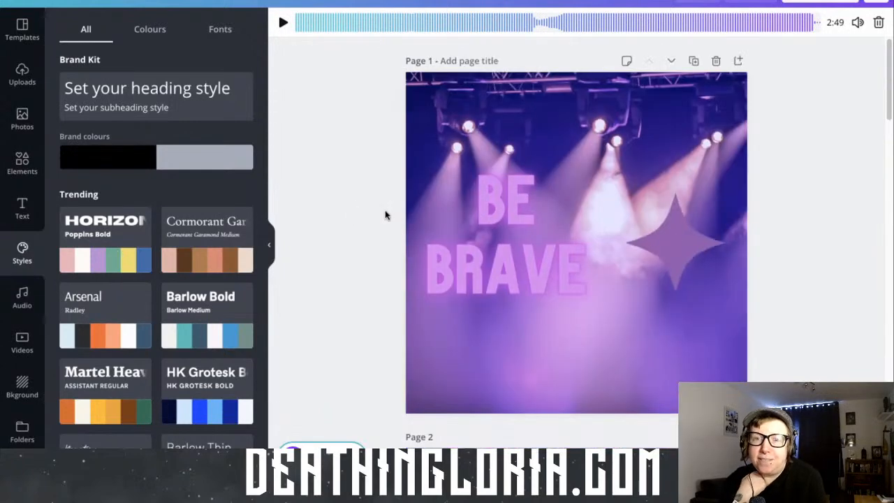
scroll(409, 333, "down", 5)
scroll(409, 339, "down", 8)
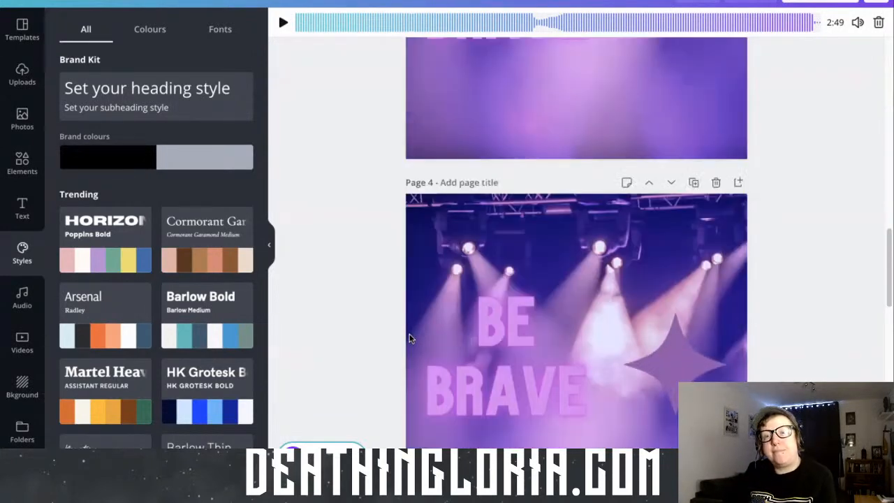
scroll(409, 339, "down", 4)
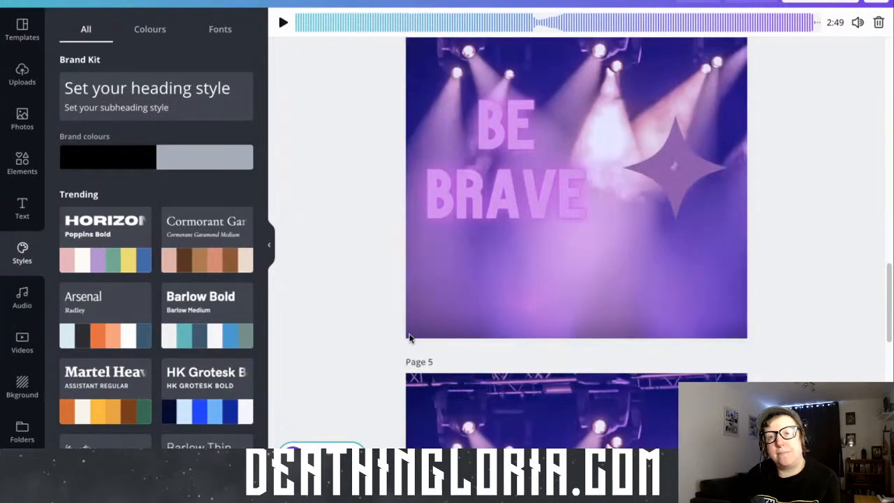
scroll(409, 338, "up", 2)
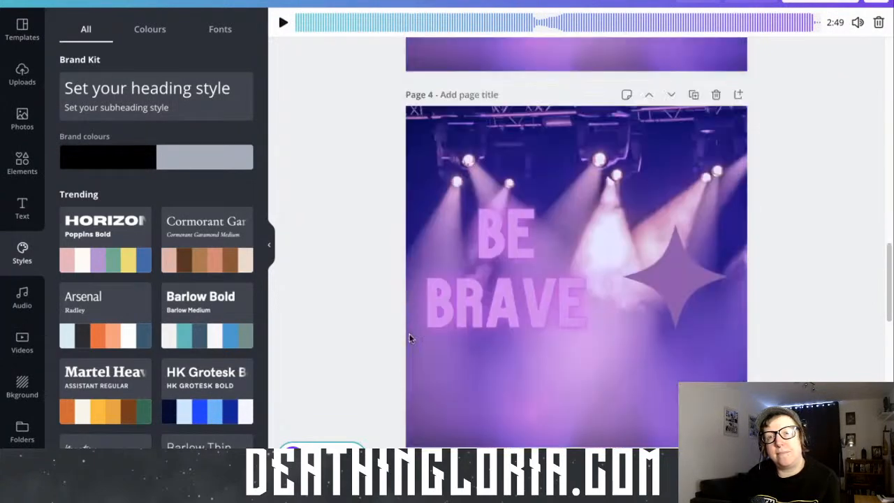
scroll(409, 338, "down", 1)
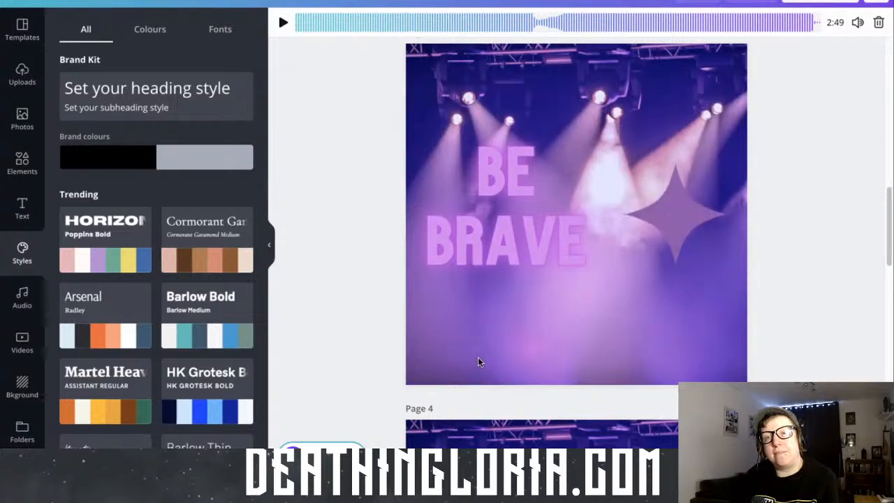
scroll(478, 361, "down", 7)
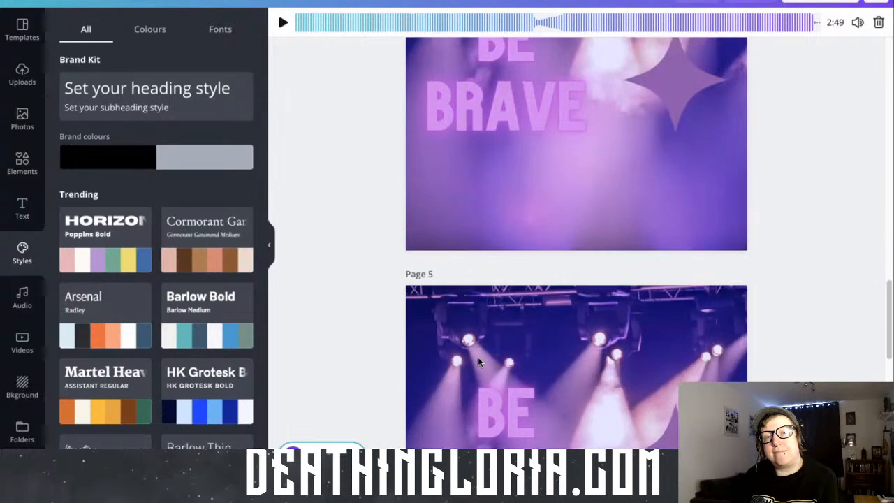
scroll(477, 361, "down", 5)
scroll(478, 361, "down", 3)
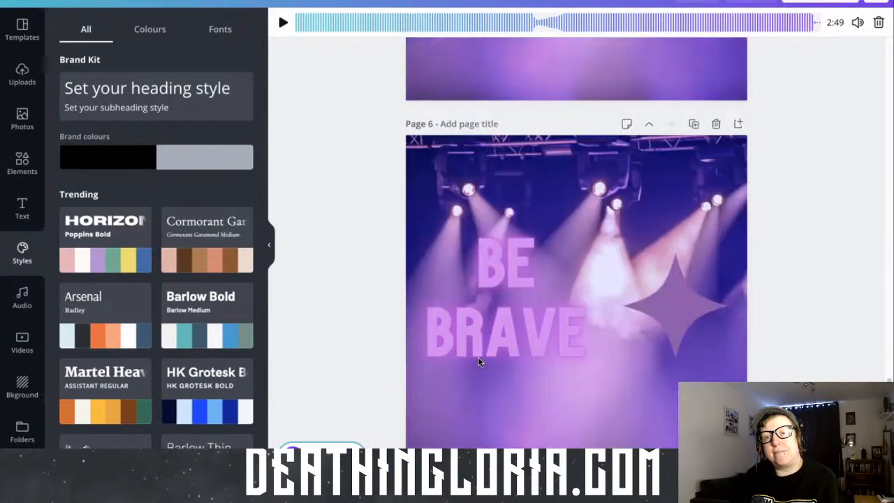
scroll(478, 361, "down", 2)
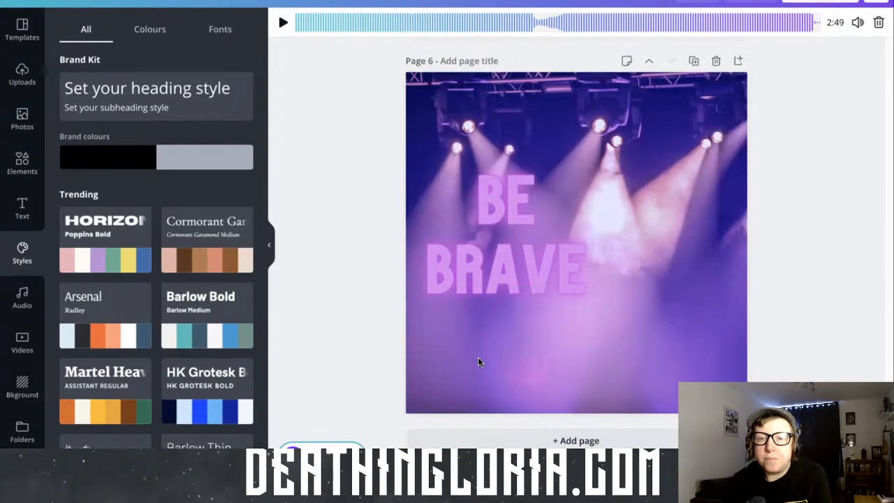
scroll(478, 361, "up", 4)
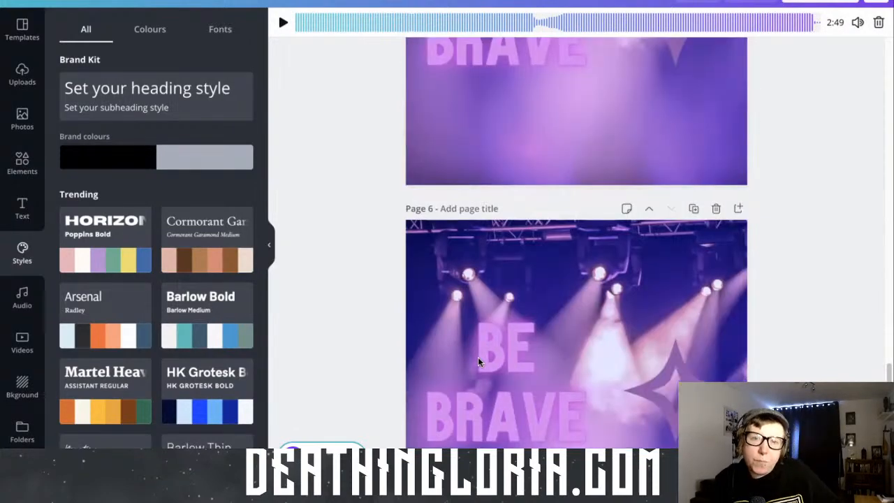
scroll(478, 361, "up", 20)
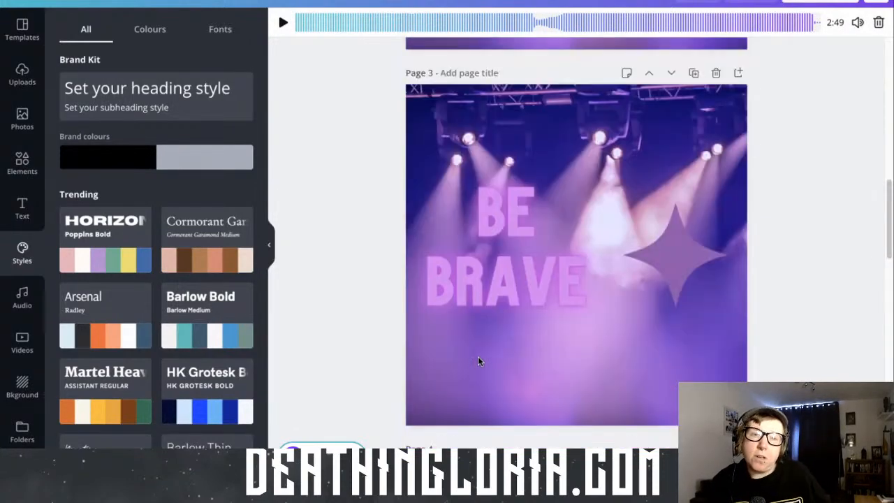
scroll(477, 362, "up", 12)
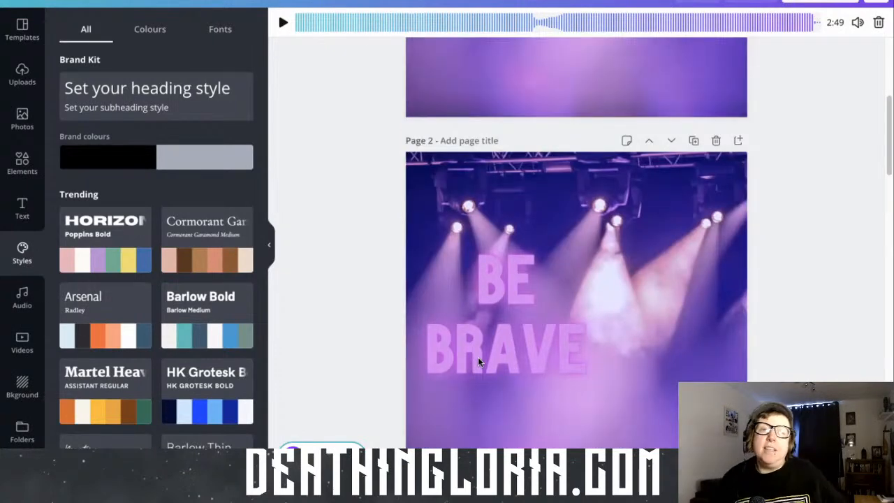
scroll(478, 358, "up", 8)
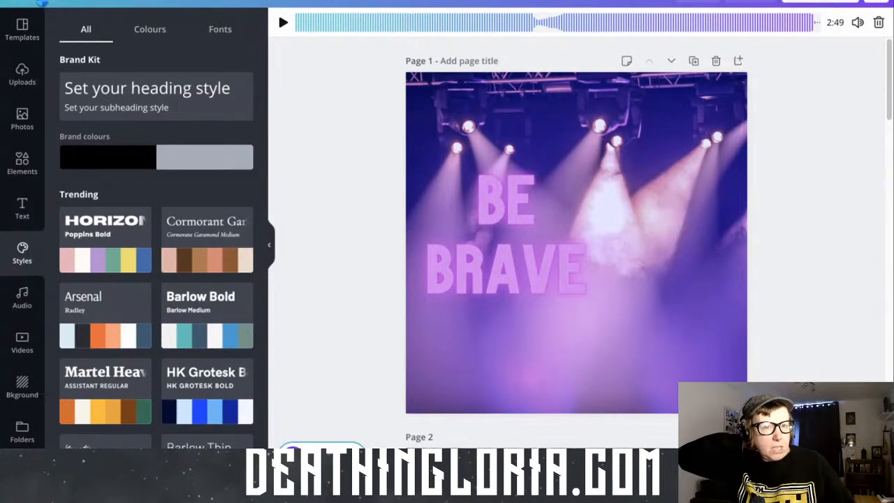
Return to the home page and open the "Spring is Here!" Instagram post template as a new design
left_click(43, 3)
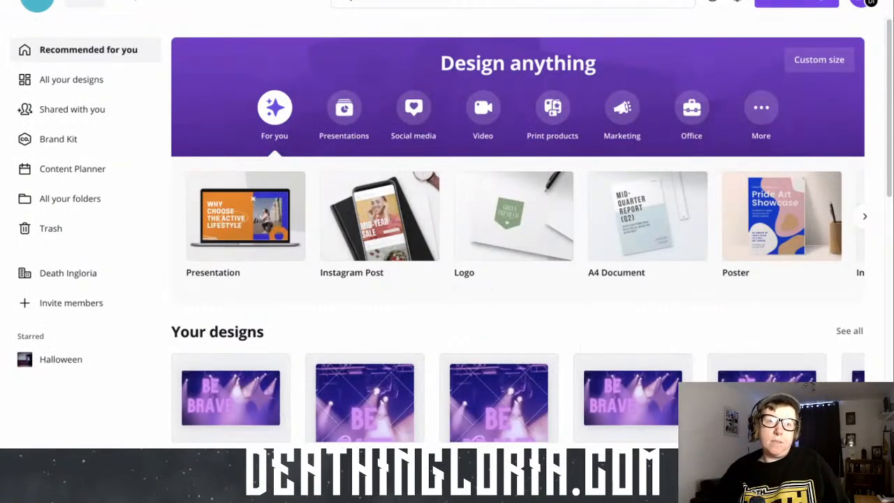
scroll(478, 299, "down", 4)
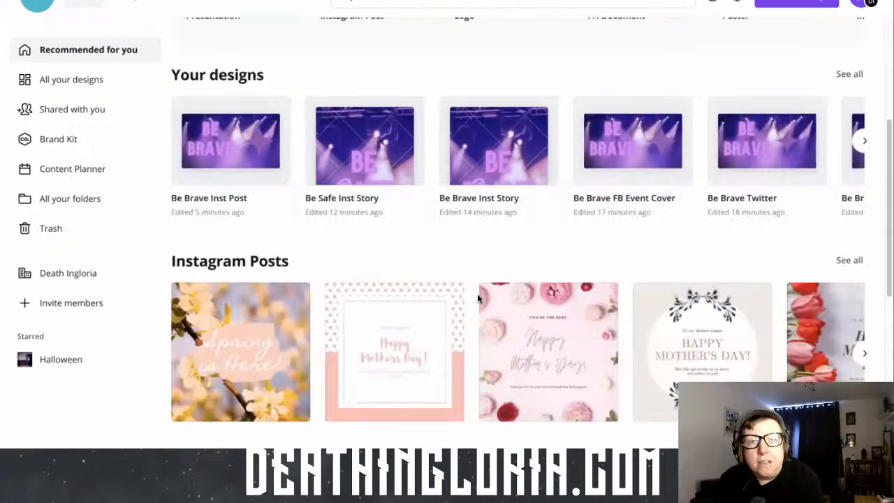
left_click(239, 361)
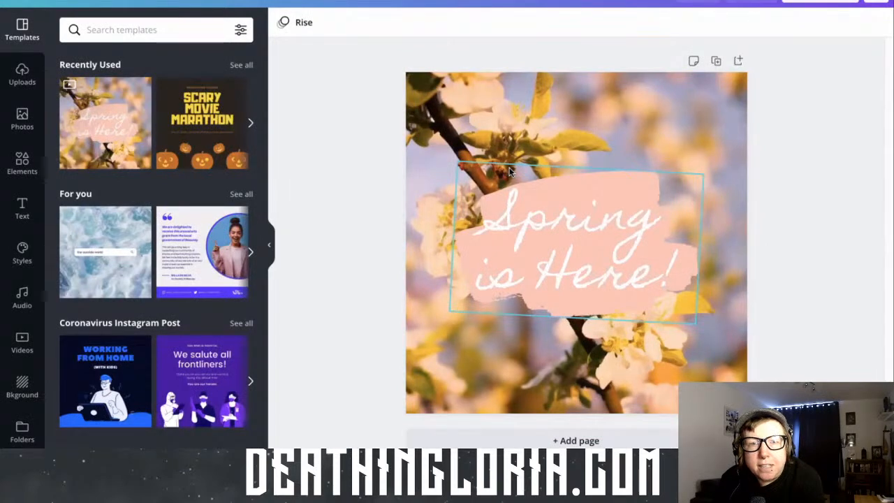
Delete the "Spring is Here!" text, the pink brush-stroke shape and the blossom background video to leave a blank page
left_click(531, 198)
key("Delete")
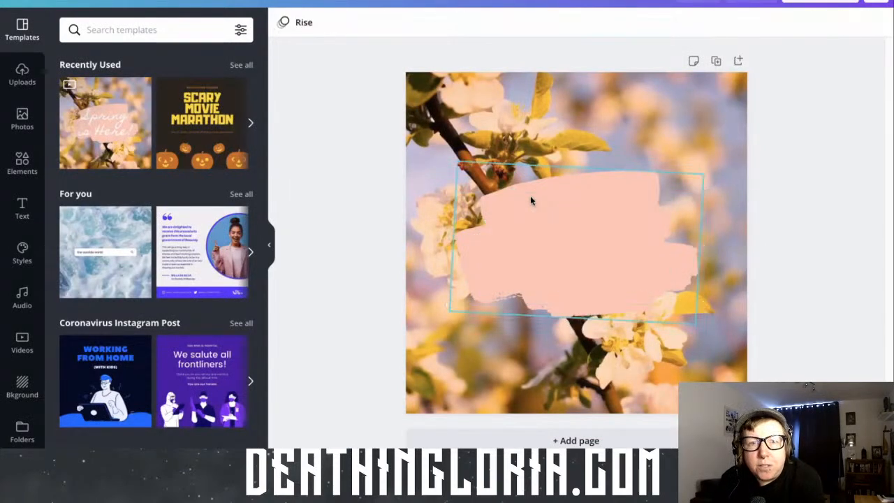
left_click(531, 200)
key("Delete")
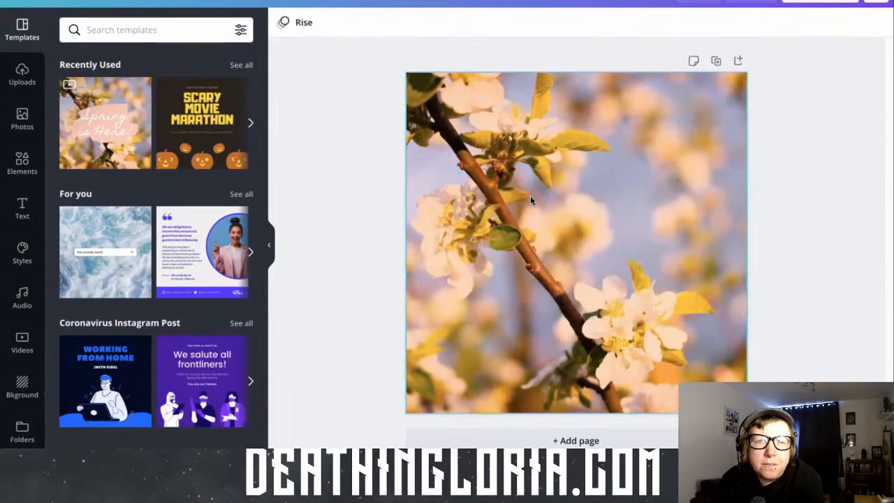
left_click(530, 199)
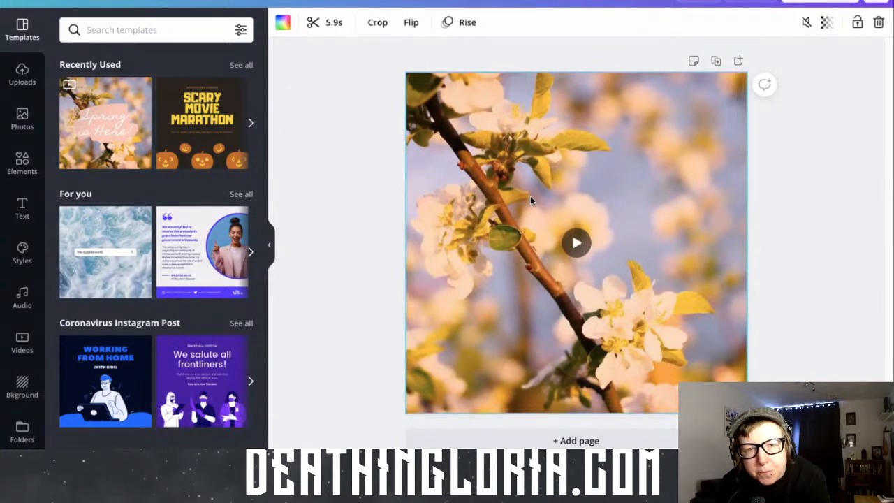
key("Delete")
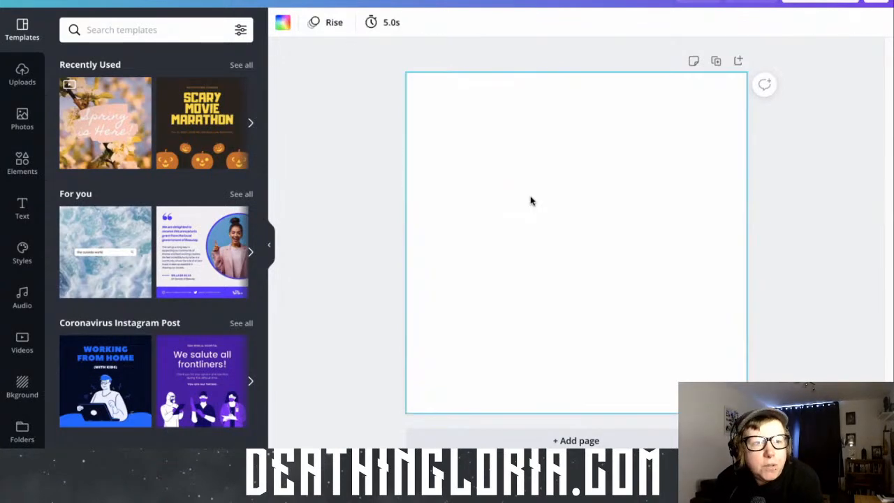
Add the recently used photo of white paper clouds on blue to the blank page
left_click(21, 118)
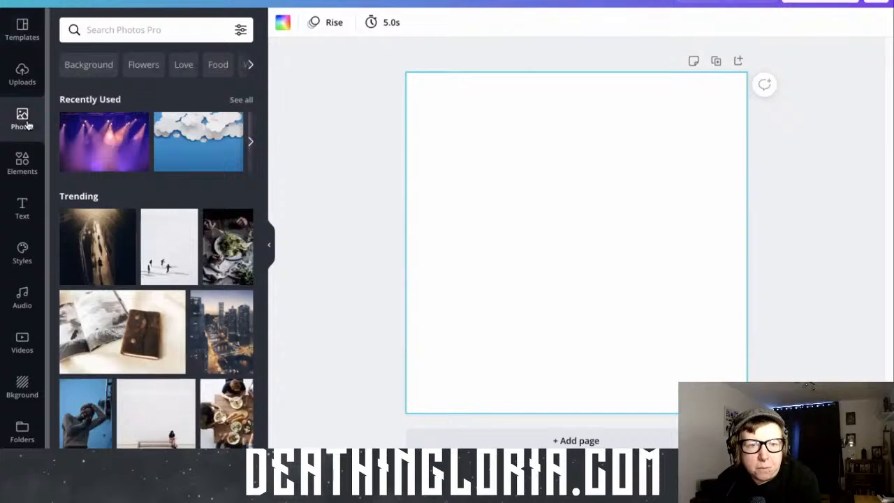
left_click(206, 155)
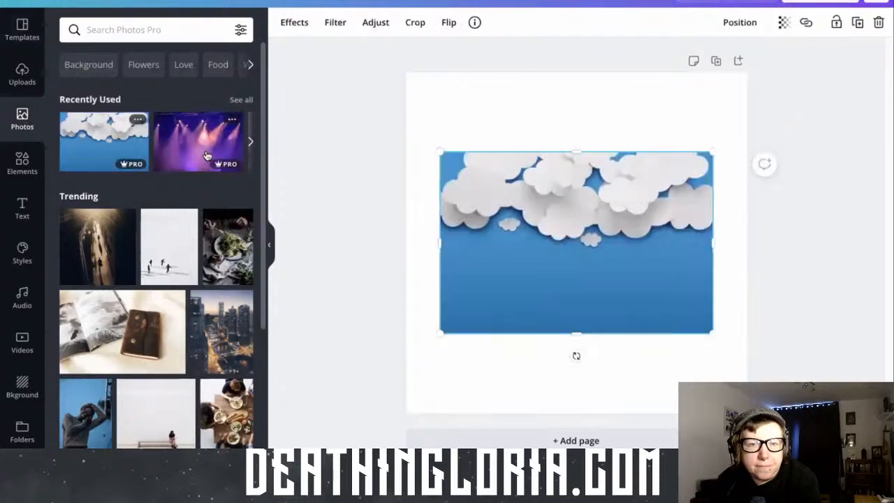
Try the cloud photo as the page background and undo the change
right_click(543, 241)
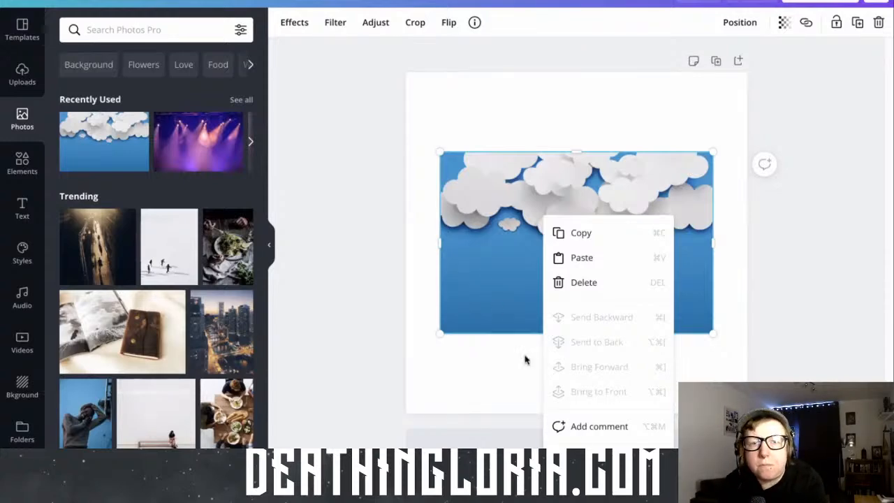
left_click(602, 461)
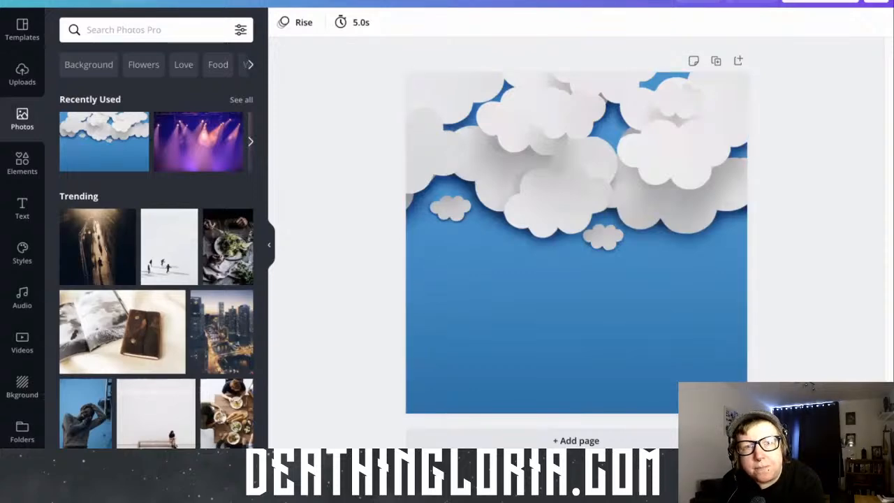
left_click(172, 3)
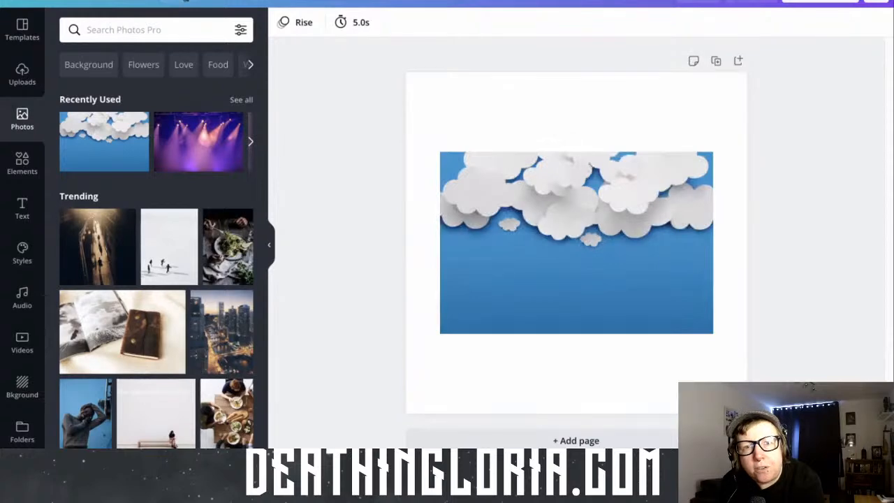
Browse the Smartmockups effects for the cloud photo and apply the T-shirt 1 mockup to it
left_click(510, 257)
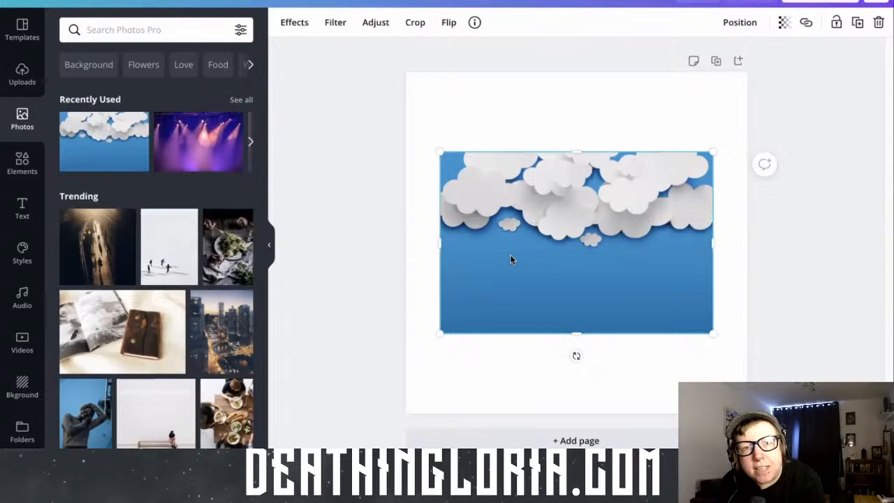
left_click(301, 26)
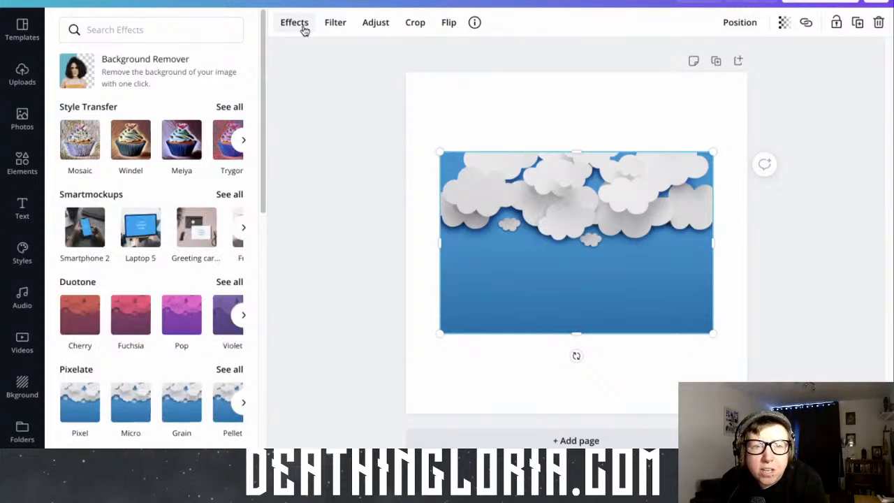
left_click(246, 231)
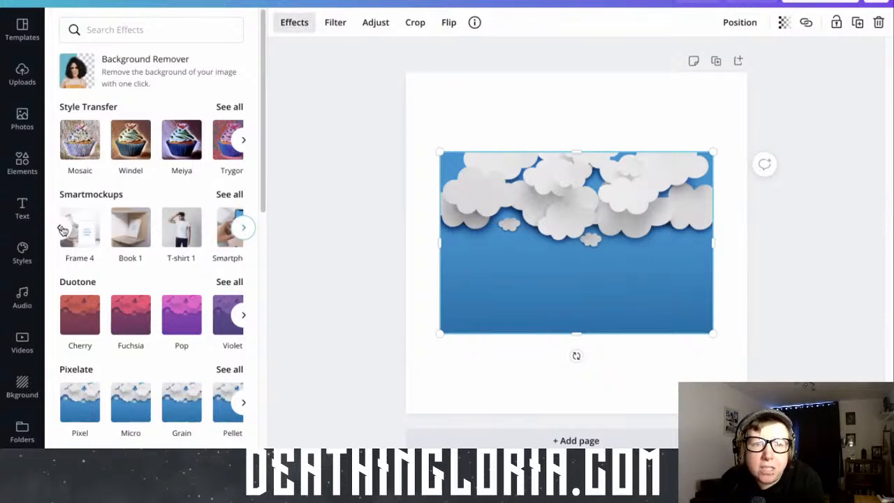
left_click(62, 229)
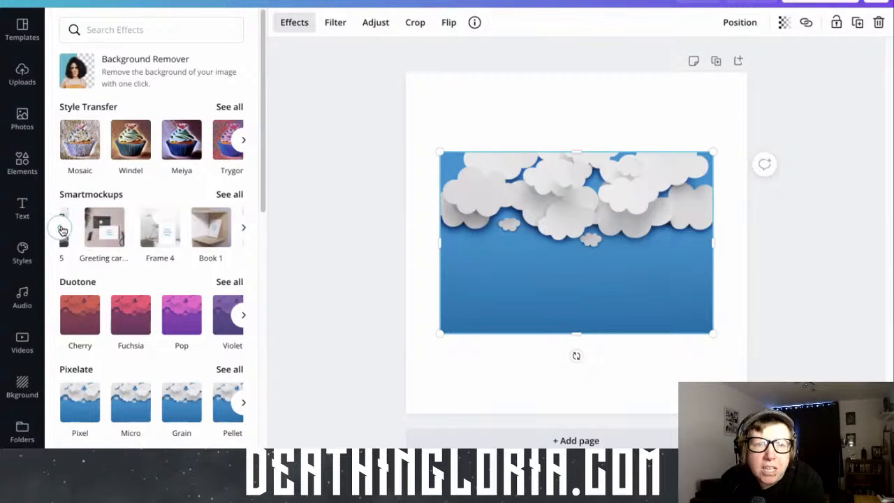
left_click(239, 230)
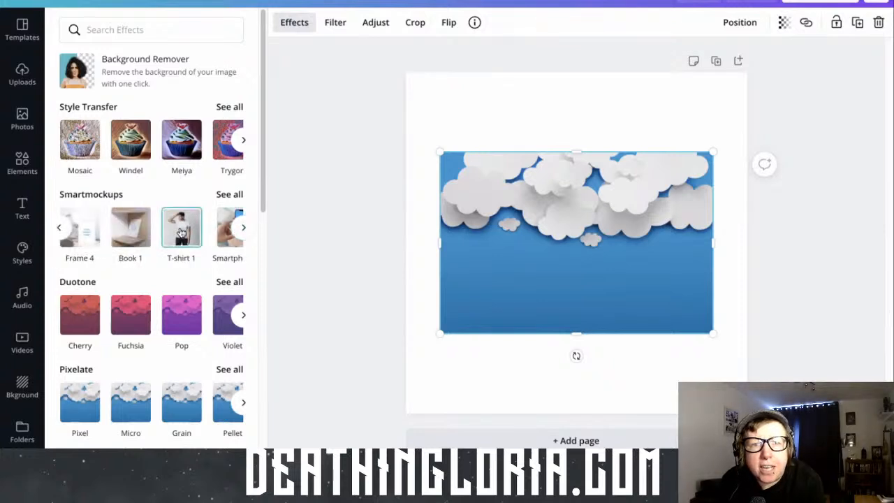
left_click(181, 232)
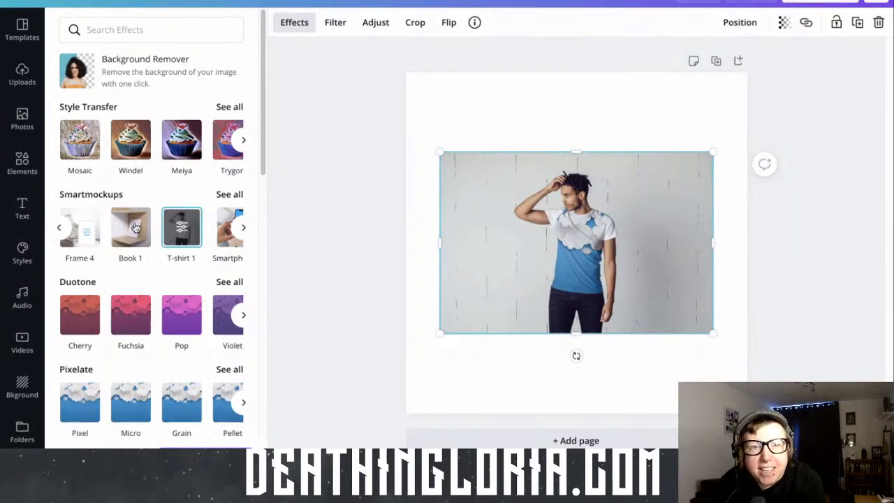
Look through the smartphone designs in Smartmockups and undo the T-shirt mockup on the photo
left_click(243, 228)
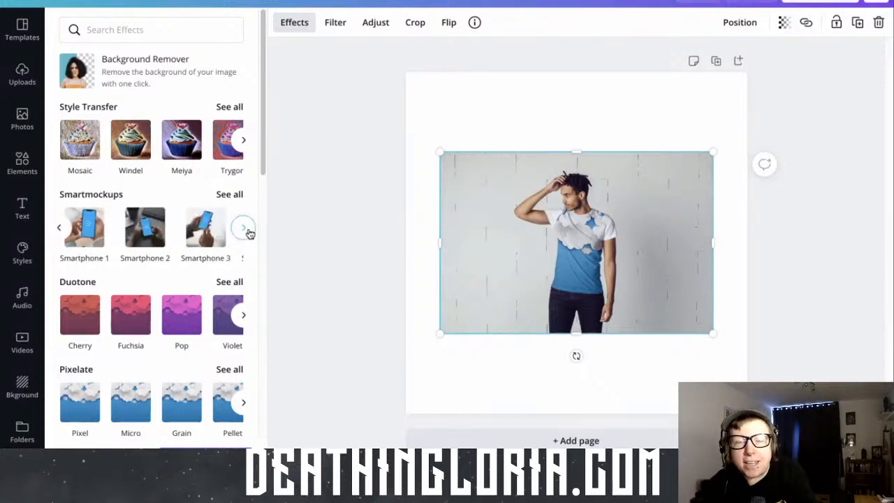
left_click(246, 229)
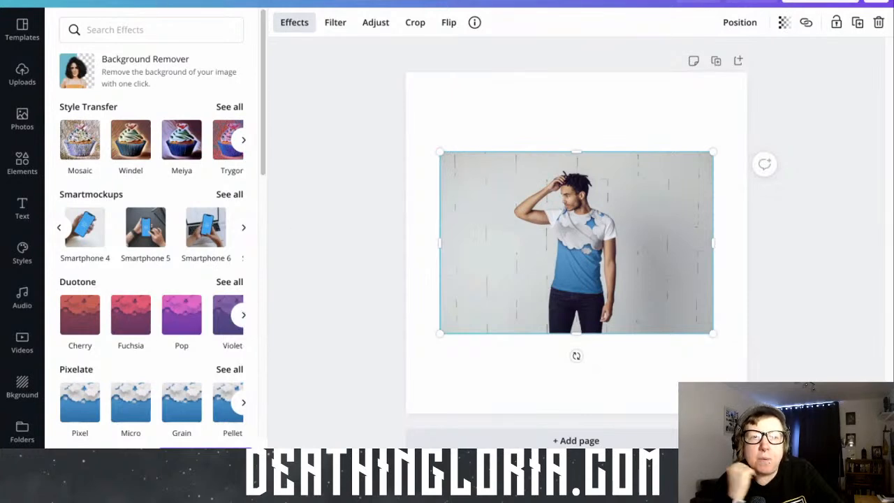
left_click(172, 5)
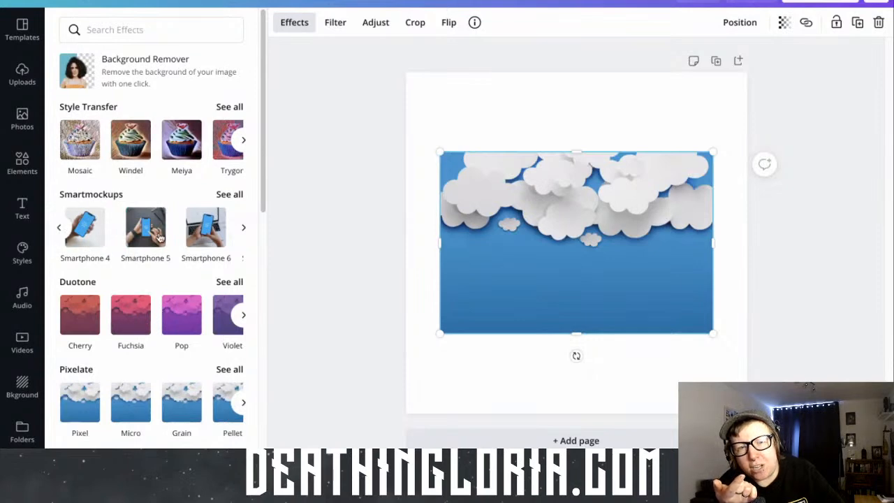
Apply the Mosaic Style Transfer effect to the cloud photo and browse the further Style Transfer options
left_click(78, 152)
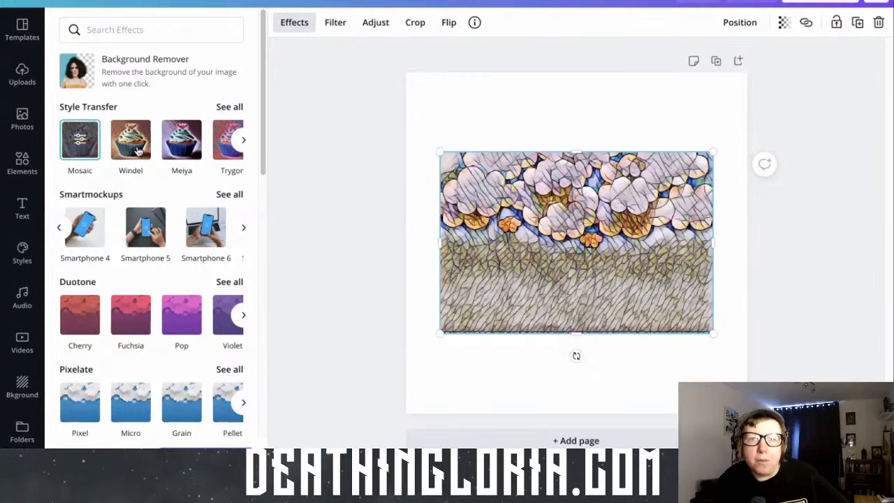
left_click(243, 142)
left_click(244, 142)
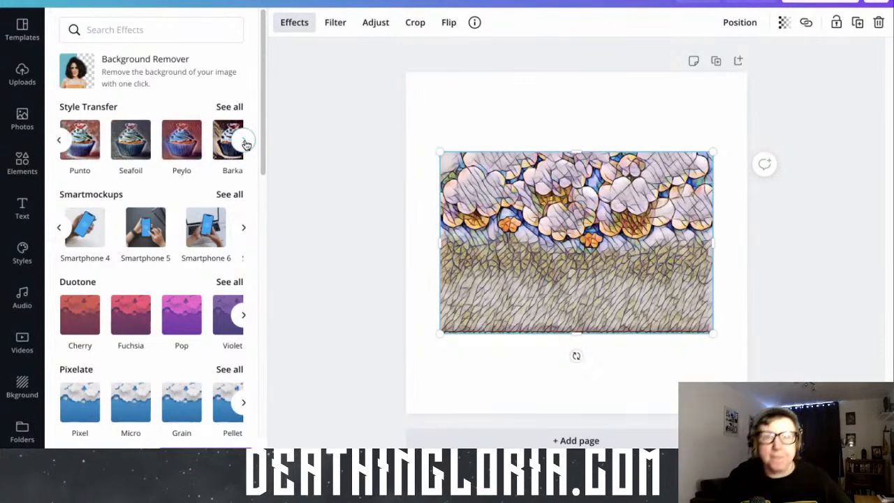
Look over the effect categories below Style Transfer and undo the Mosaic effect on the cloud photo
scroll(209, 202, "down", 3)
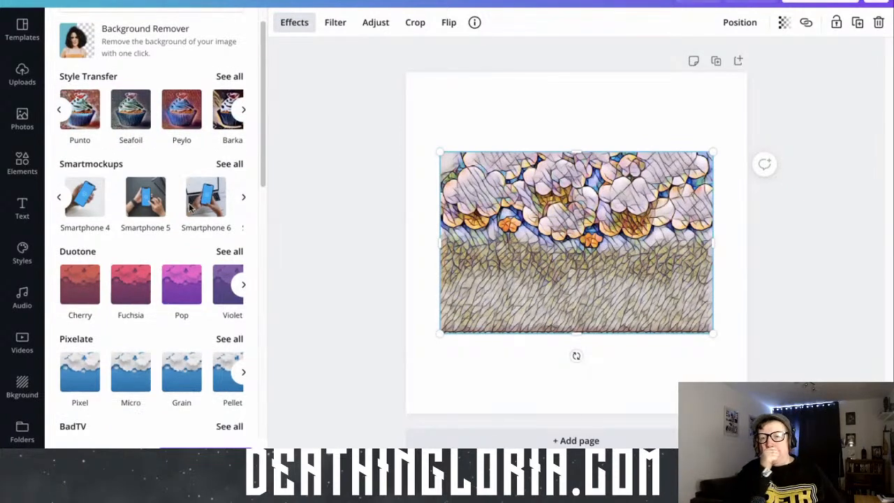
scroll(167, 210, "down", 4)
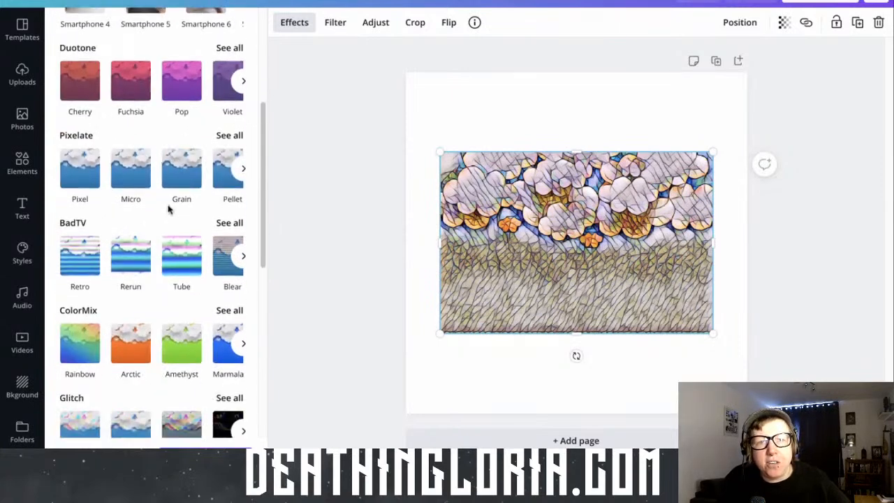
scroll(168, 210, "up", 1)
scroll(167, 209, "down", 1)
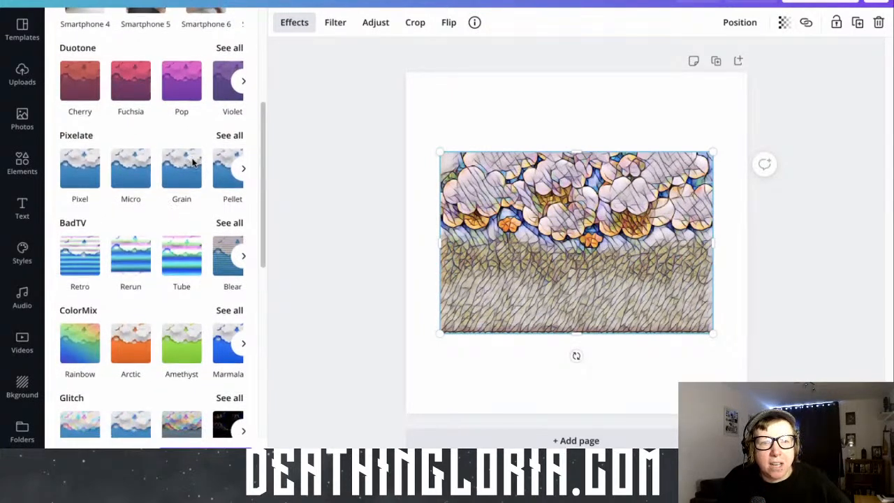
left_click(179, 1)
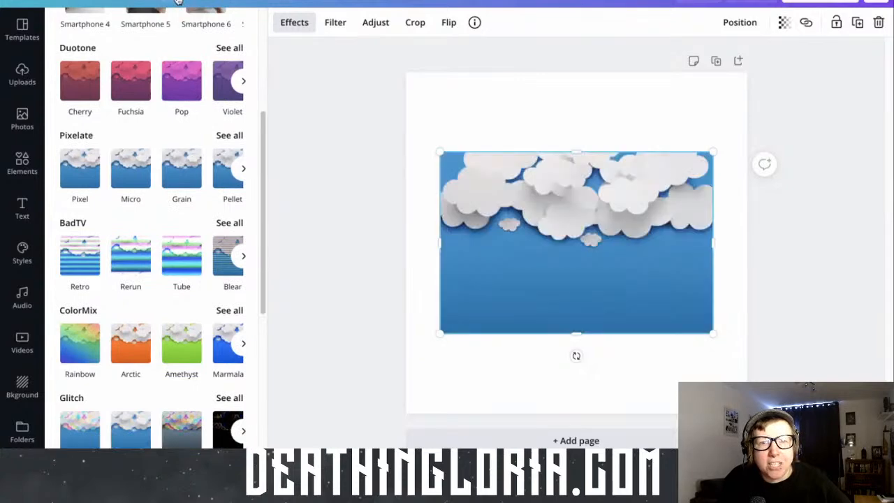
Look through the remaining effect categories for the cloud photo, from BadTV to Slice and the suggested Frames
scroll(178, 233, "down", 1)
scroll(168, 237, "down", 4)
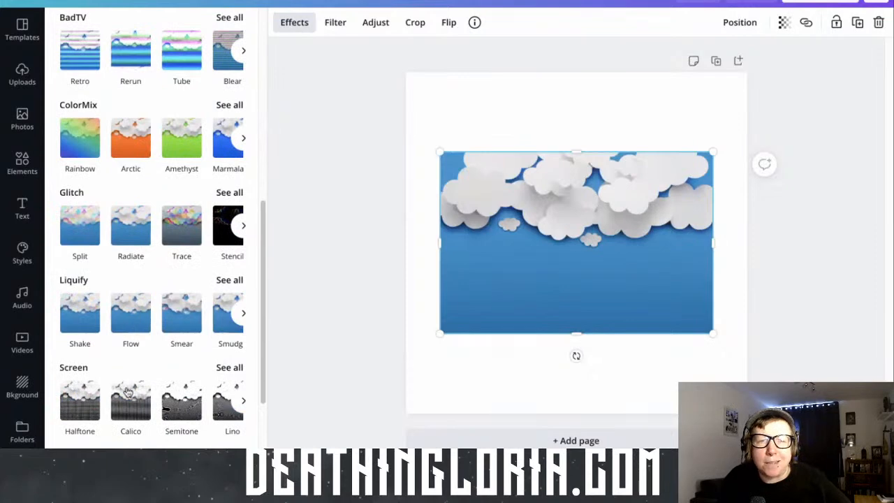
scroll(175, 418, "down", 3)
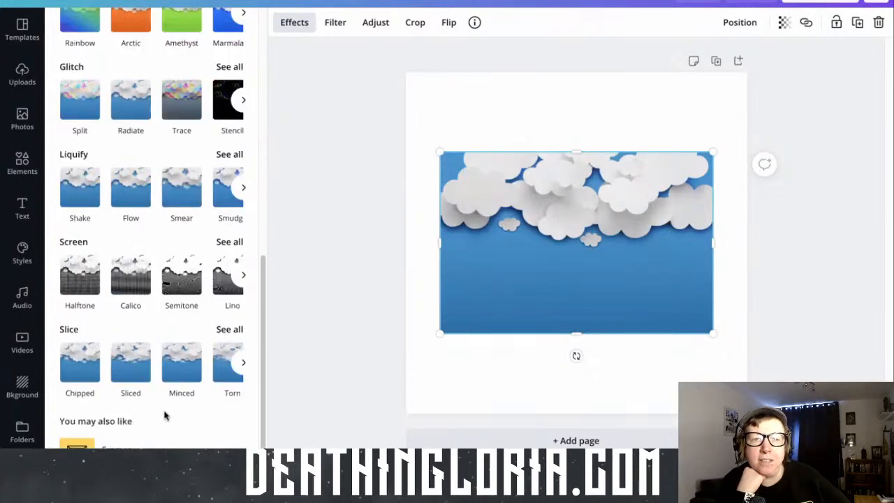
scroll(165, 415, "down", 1)
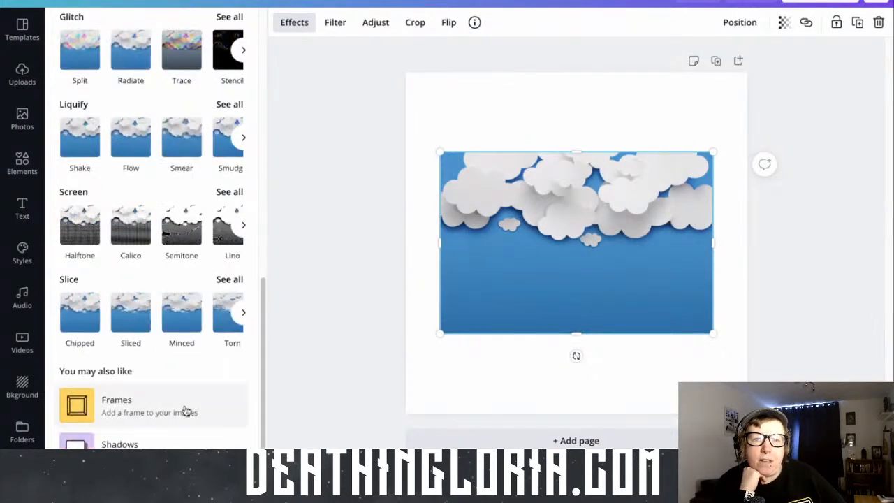
scroll(164, 330, "up", 2)
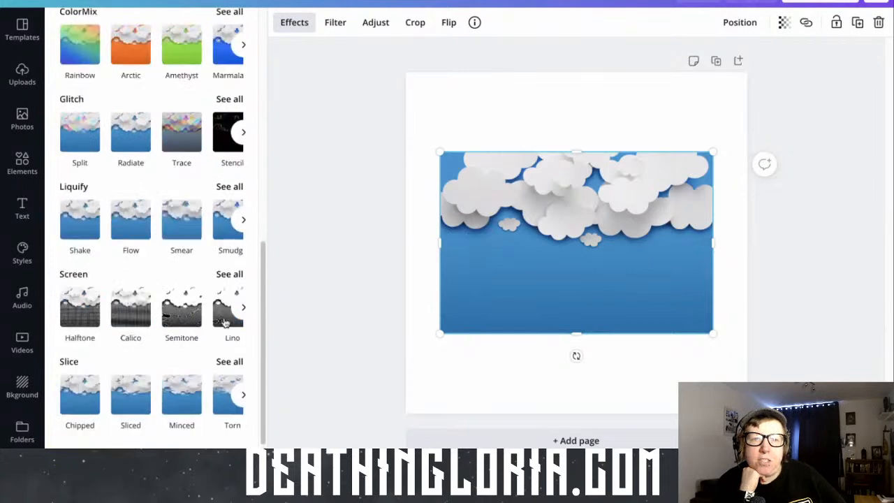
scroll(244, 327, "up", 2)
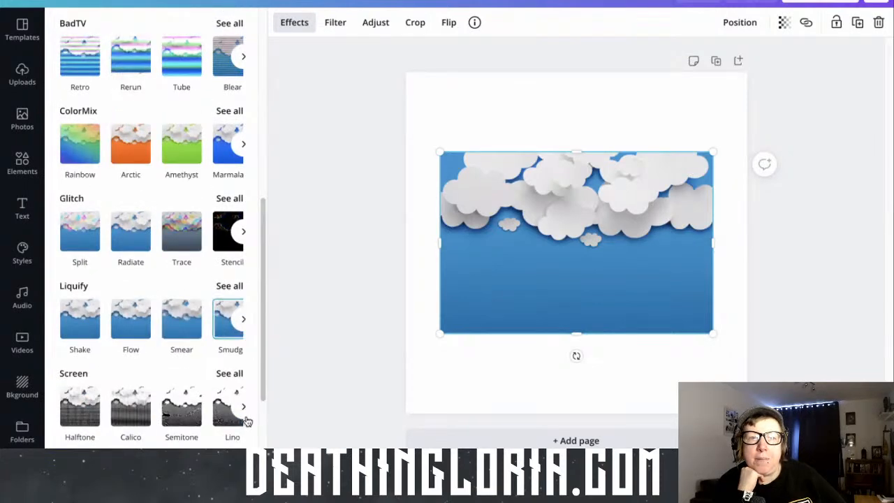
Browse the further options in the Screen, Glitch, ColorMix and BadTV effect categories
left_click(243, 410)
left_click(245, 419)
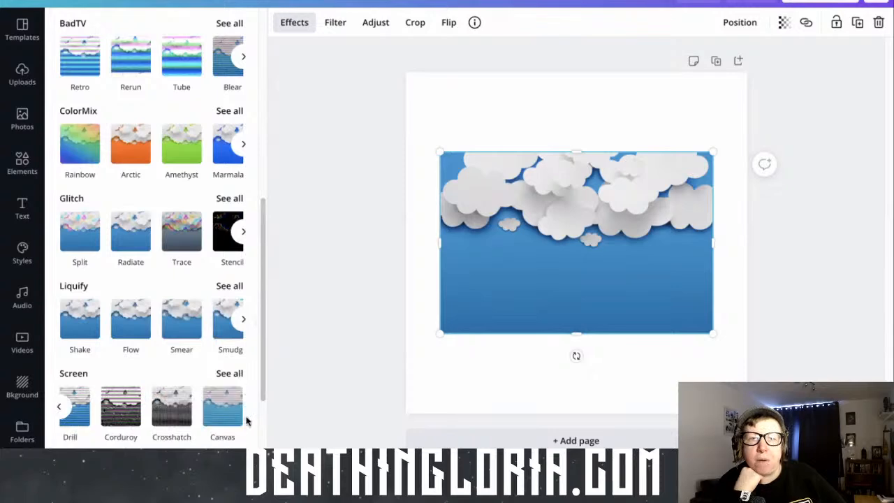
left_click(242, 232)
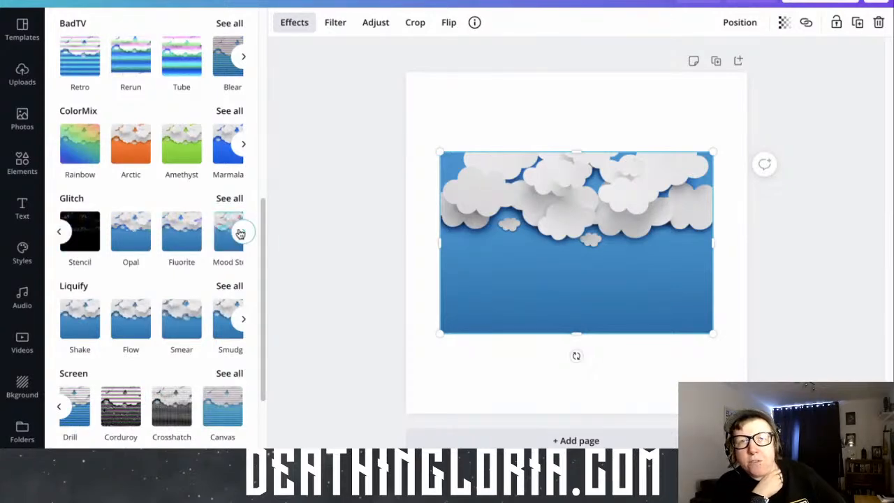
left_click(240, 233)
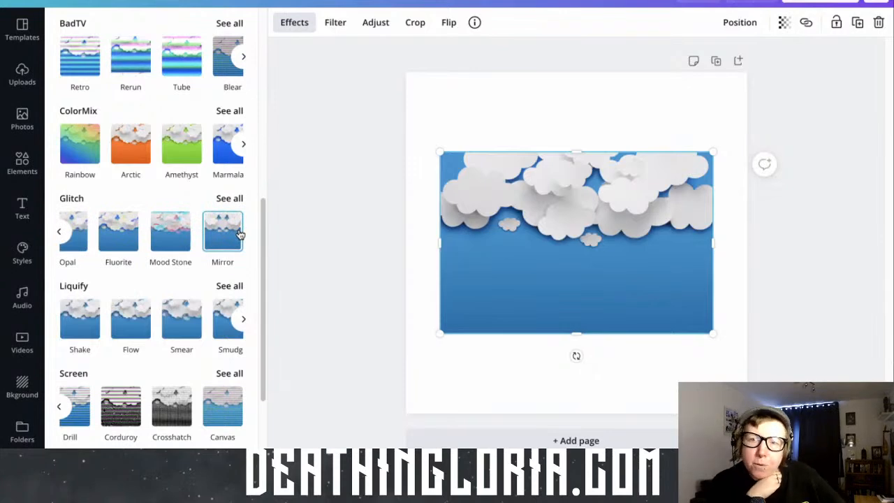
left_click(243, 146)
left_click(243, 147)
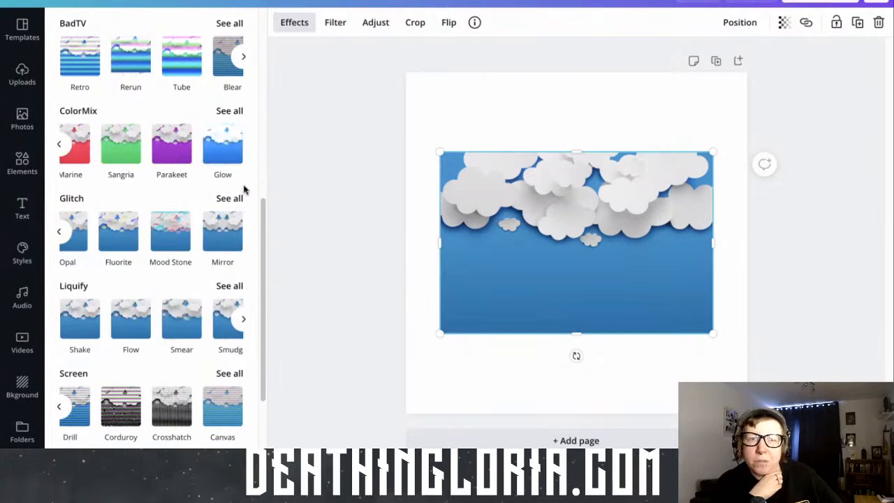
left_click(242, 59)
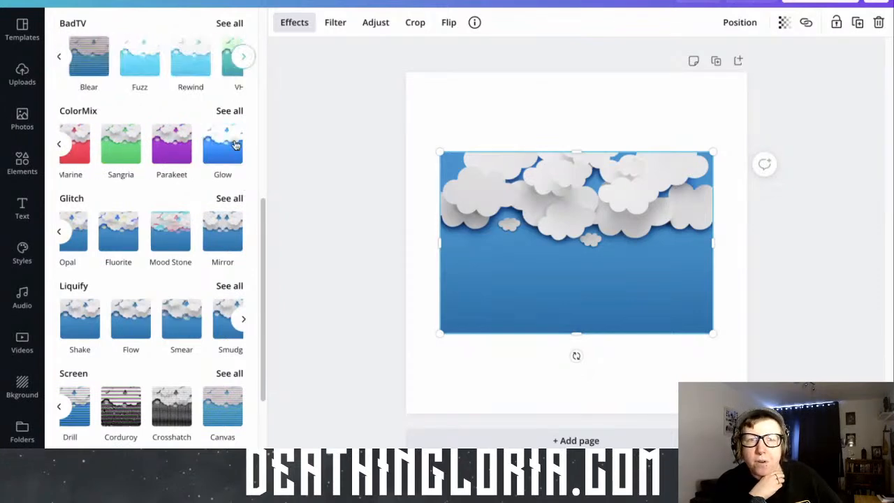
Review the full effects list and apply the Violet Duotone effect to the cloud photo
scroll(236, 174, "up", 2)
scroll(237, 173, "up", 3)
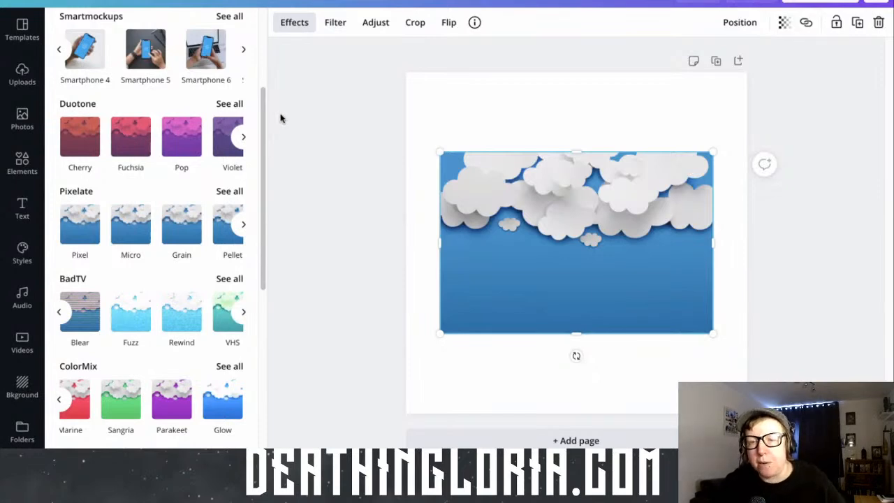
left_click_drag(262, 140, 262, 362)
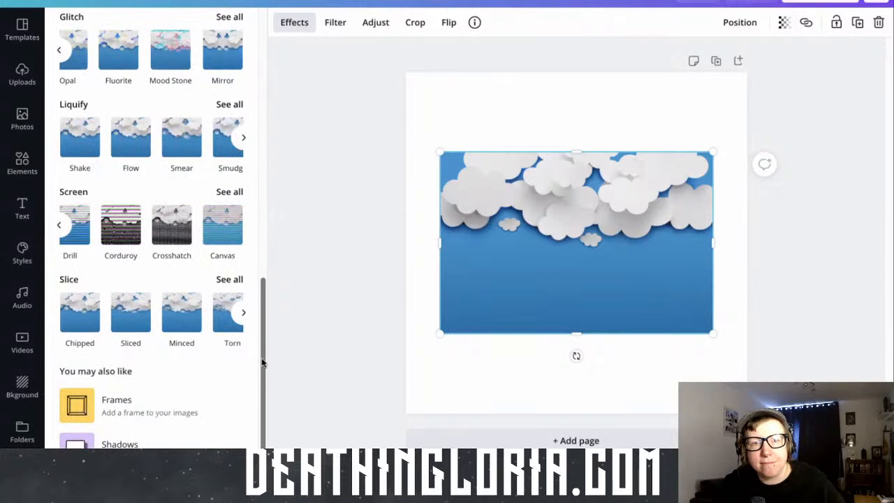
left_click_drag(266, 310, 274, 59)
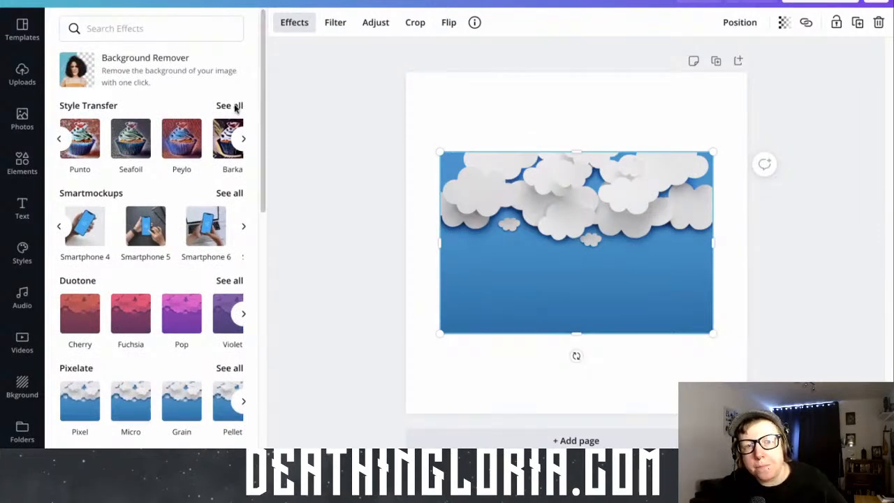
left_click(228, 332)
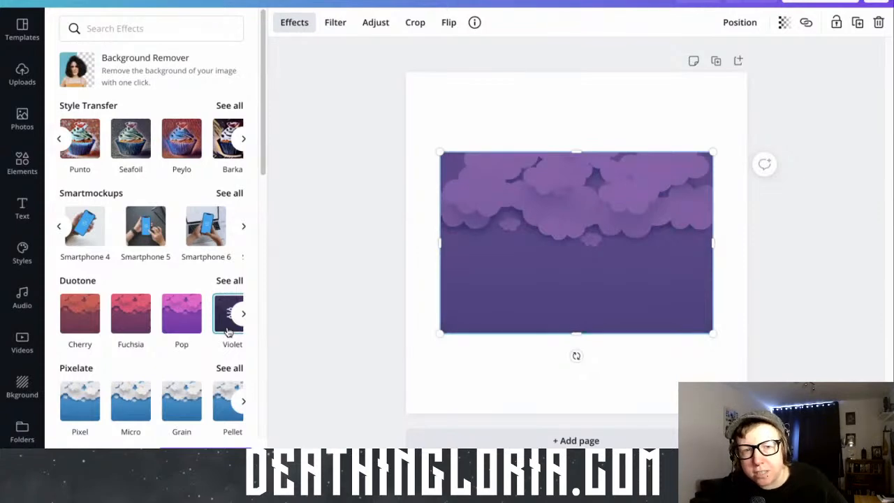
Adjust the violet cloud photo to a contrast of 69 and a brightness of 41
left_click(378, 24)
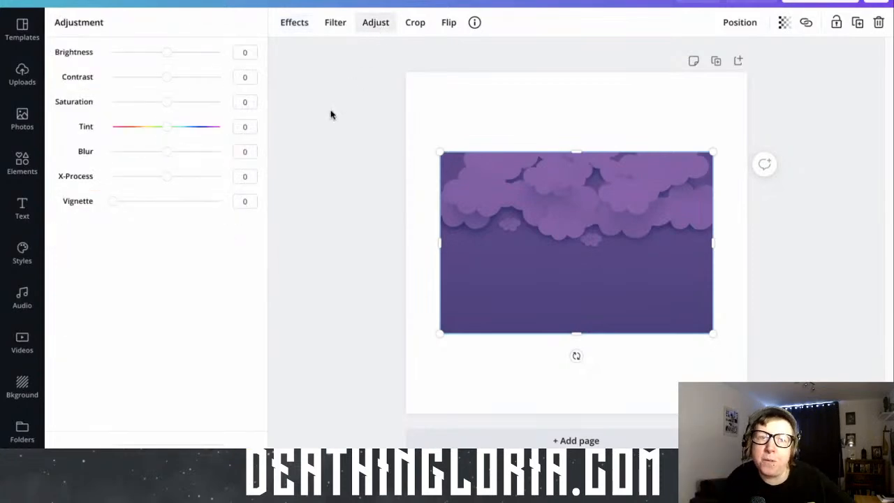
left_click(168, 78)
left_click_drag(185, 82, 189, 56)
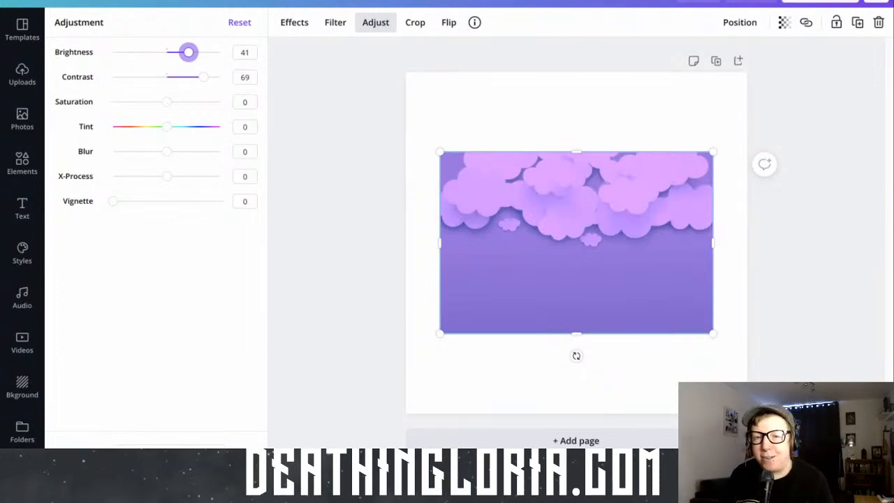
Start closing the design's browser page and cancel leaving the site
key("super+w")
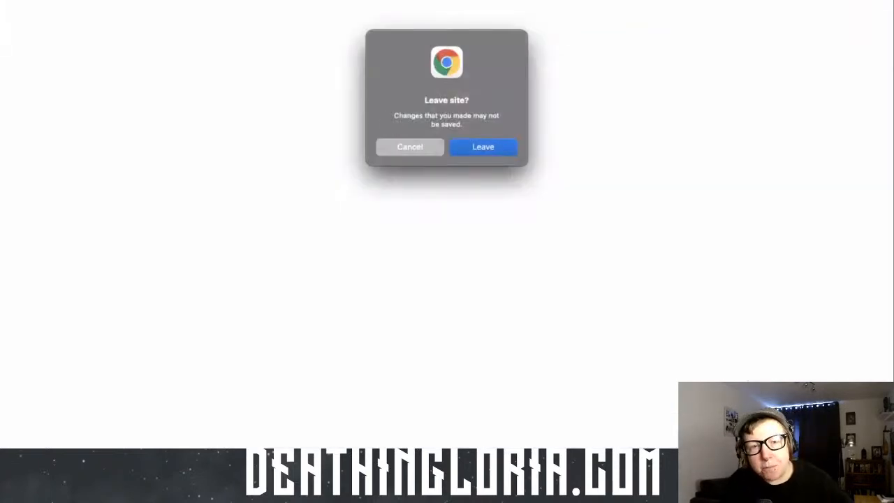
left_click(402, 147)
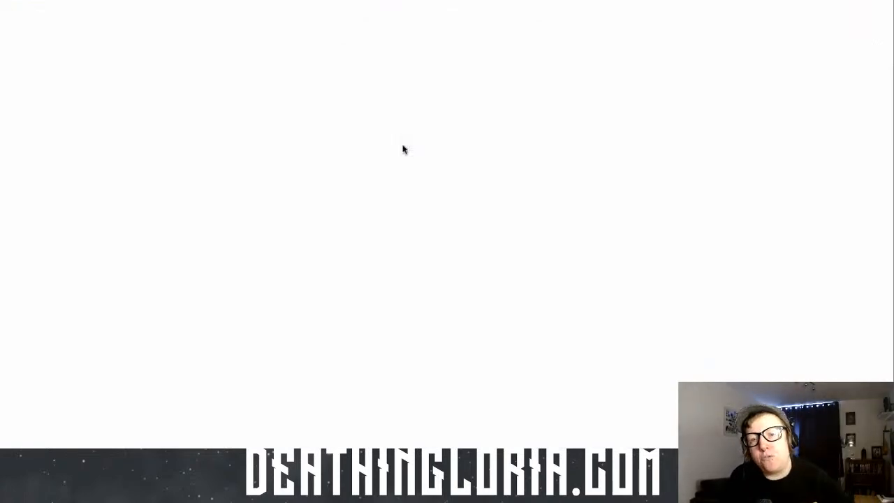